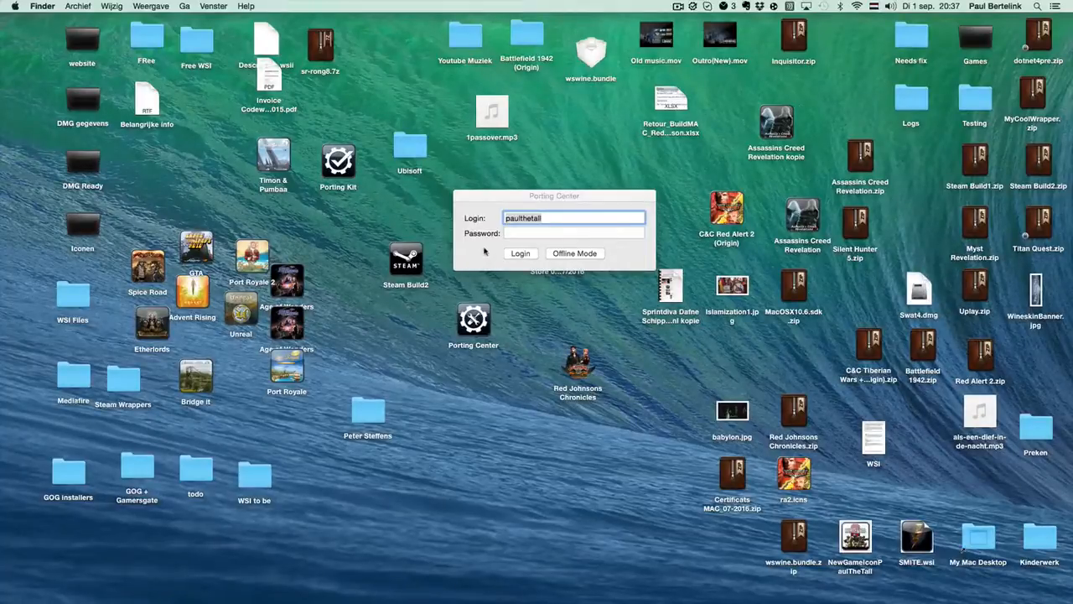
# Step: Log in to Porting Center by entering the account password for the prefilled login name
pyautogui.moveTo(491, 201); pyautogui.dragTo(485, 155)
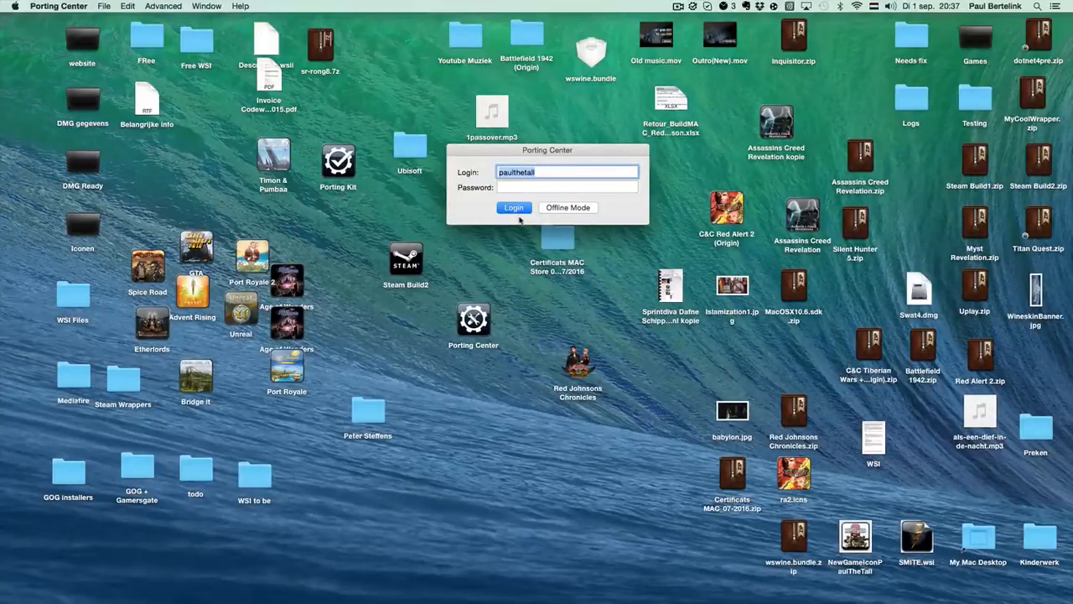
pyautogui.click(515, 188)
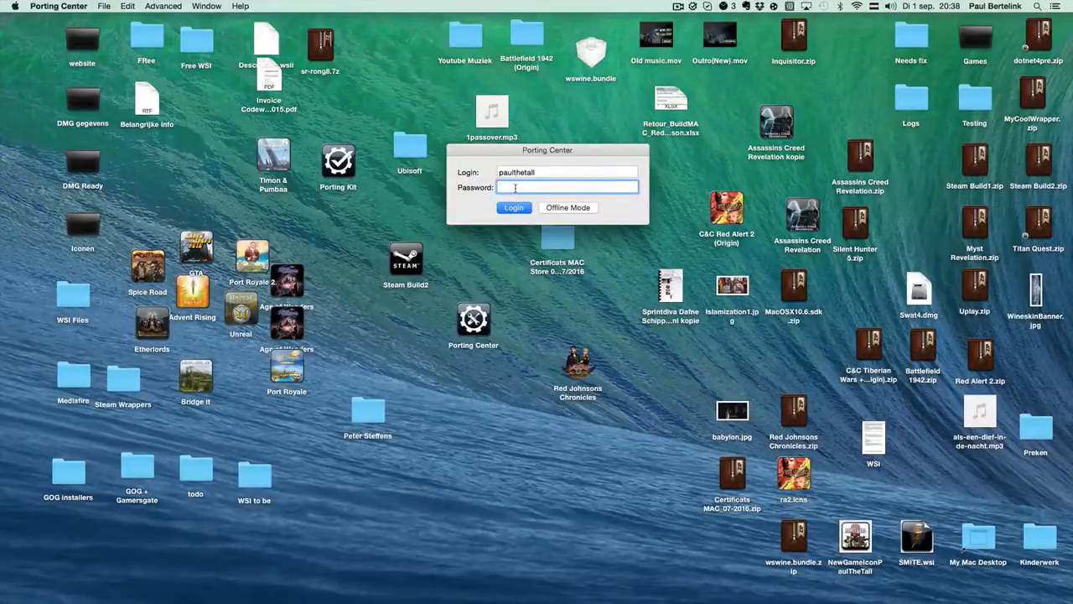
pyautogui.write('•••••••••')
pyautogui.click(523, 214)
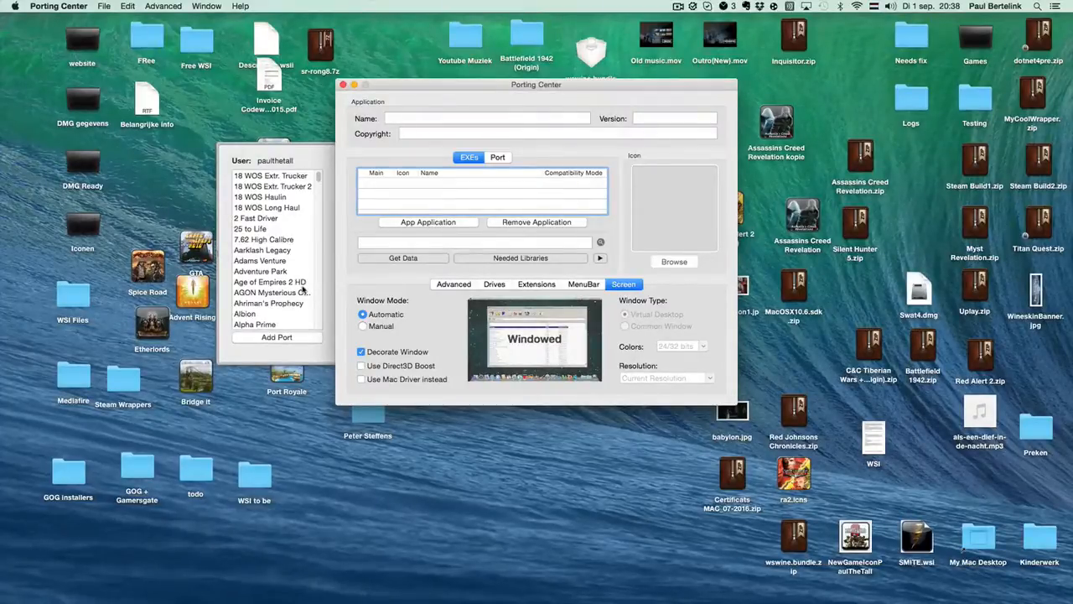
# Step: Add the Advent Rising application from the desktop as a new port, declining the custom engine name
pyautogui.scroll(-10, 278, 240)
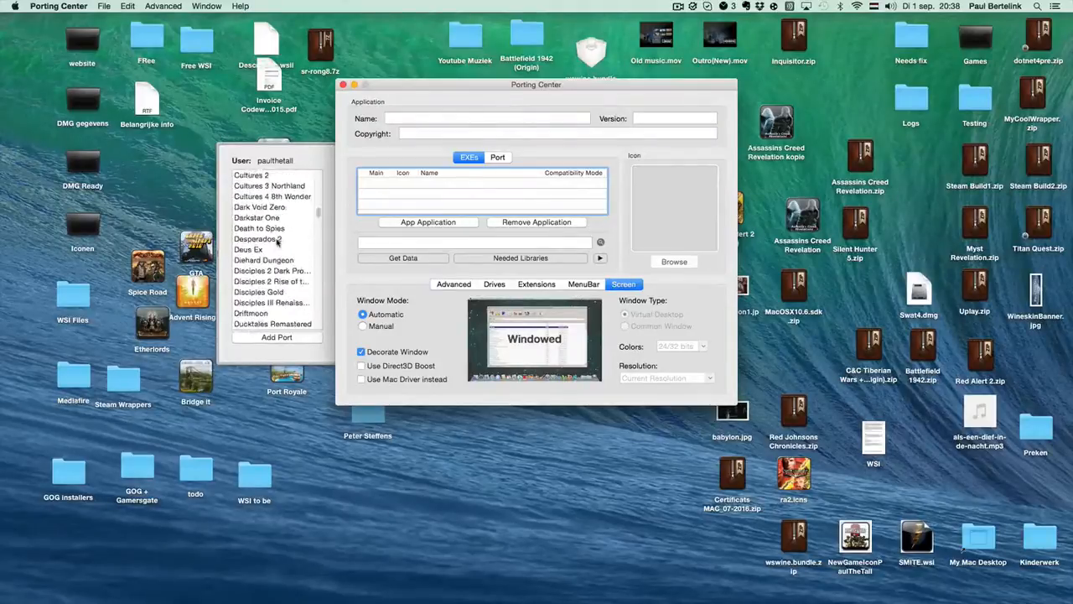
pyautogui.scroll(-15, 280, 241)
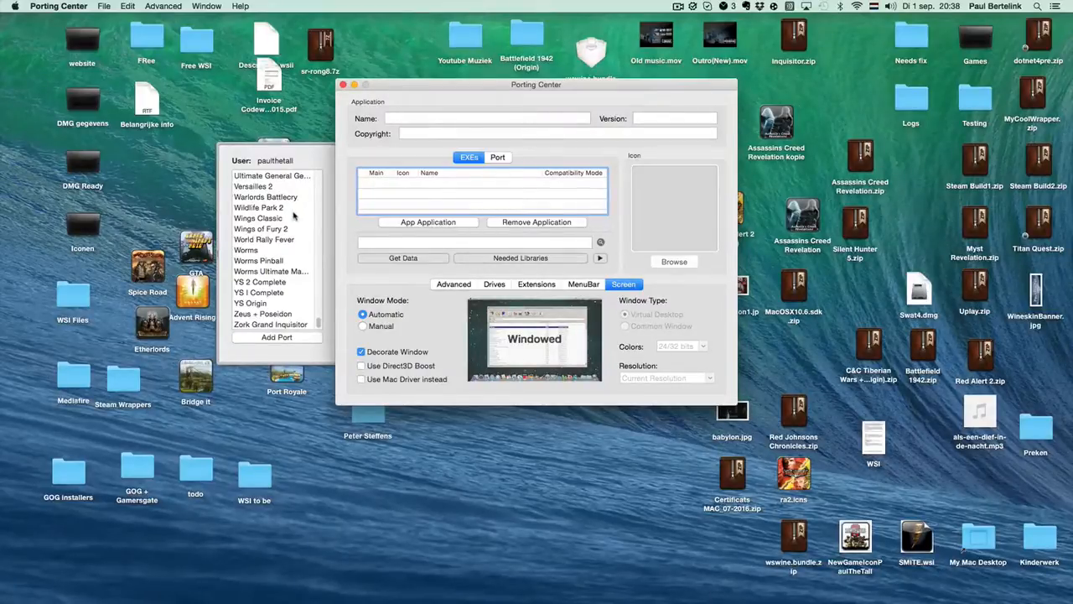
pyautogui.scroll(5, 293, 215)
pyautogui.scroll(20, 293, 215)
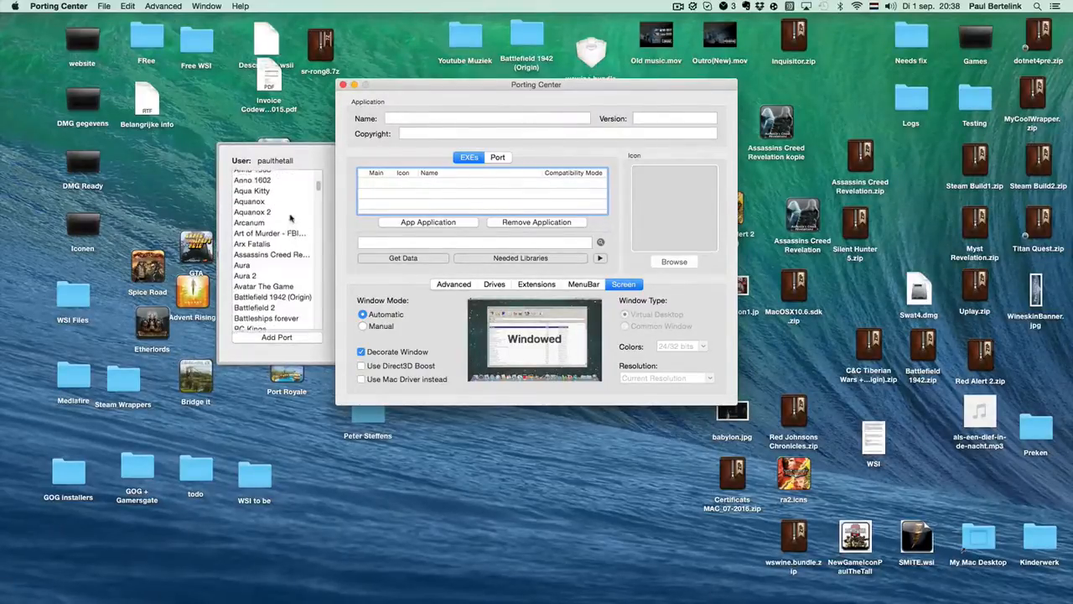
pyautogui.scroll(5, 291, 218)
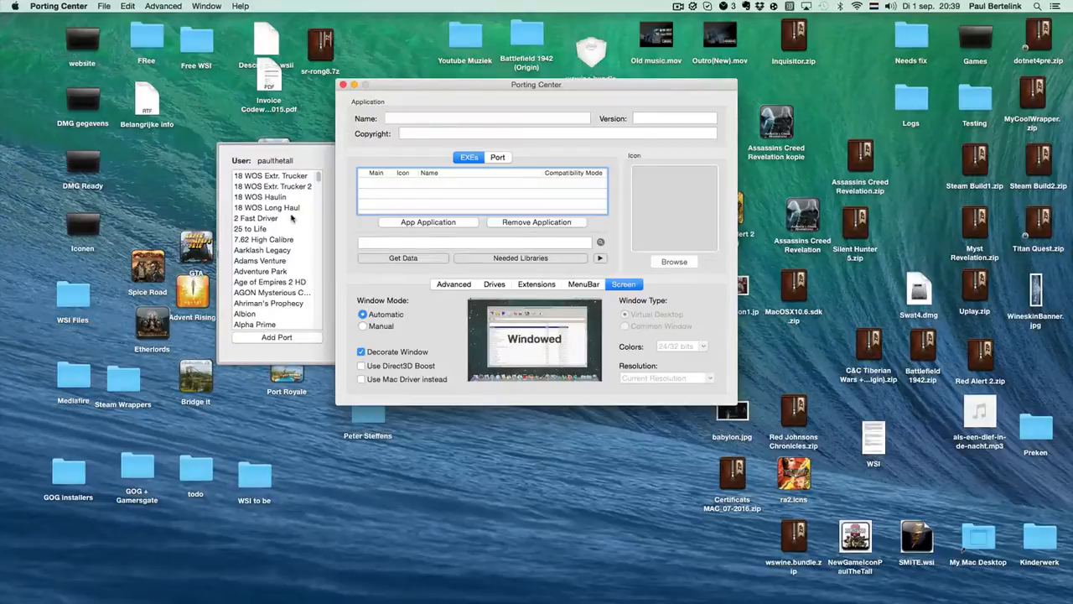
pyautogui.click(285, 338)
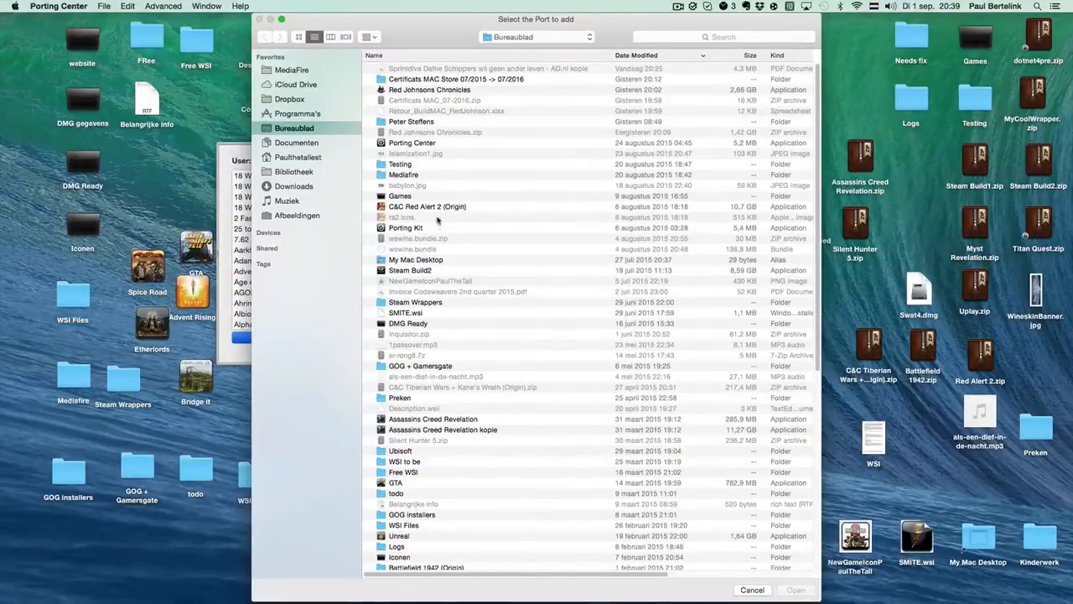
pyautogui.click(444, 55)
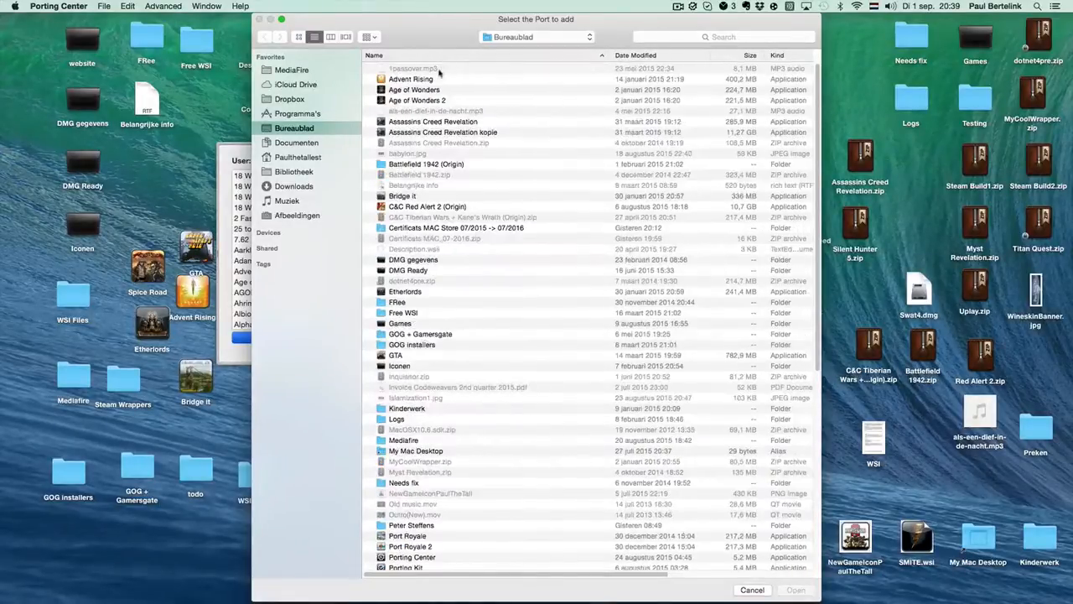
pyautogui.doubleClick(419, 78)
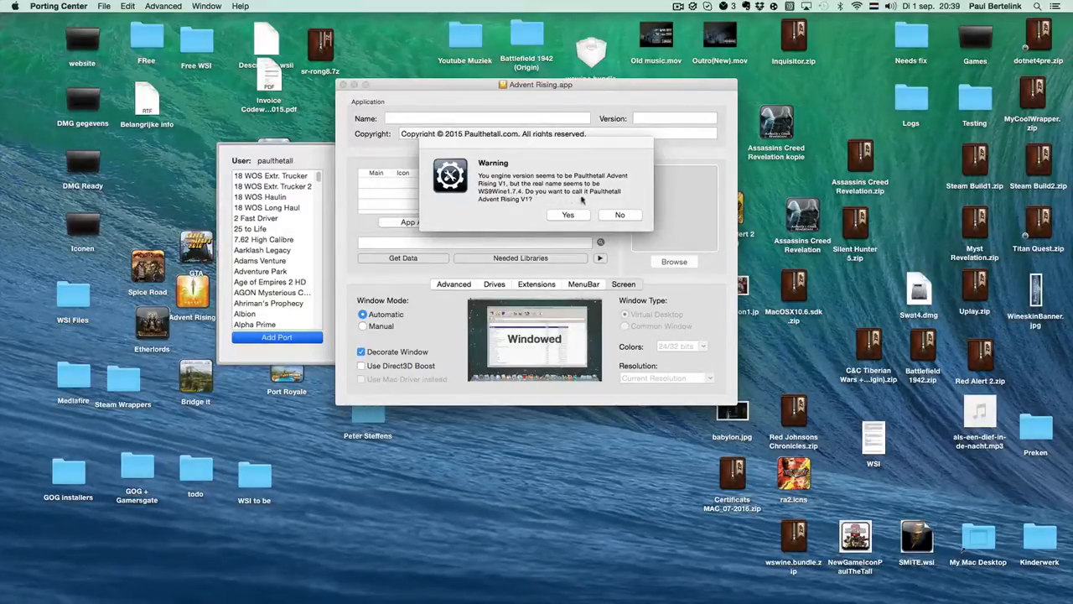
pyautogui.click(621, 216)
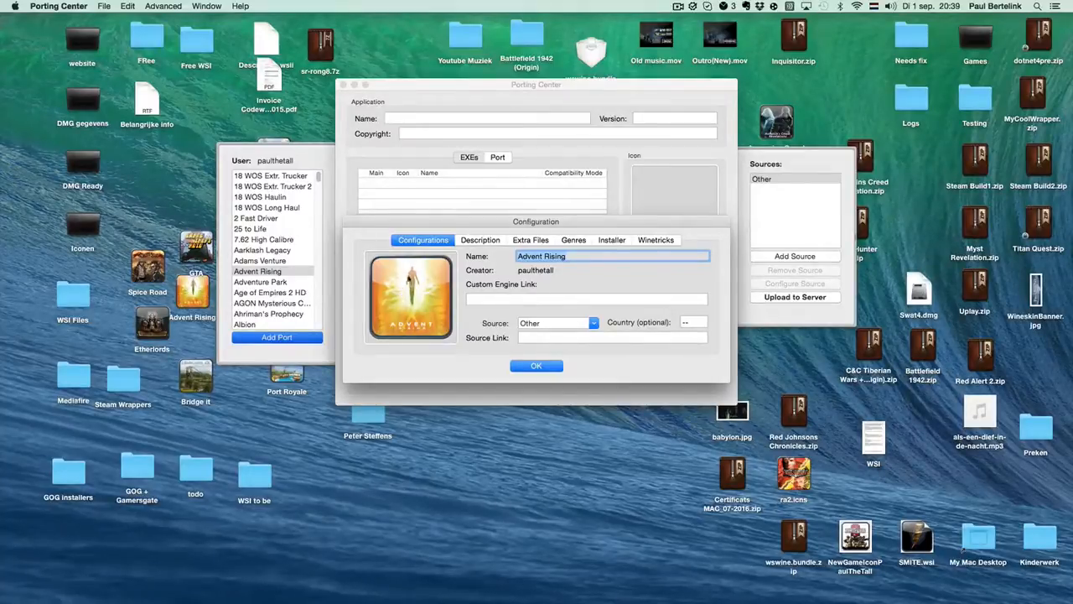
# Step: Set the source of the Advent Rising port configuration to GOG
pyautogui.moveTo(497, 225)
pyautogui.mouseDown()
pyautogui.moveTo(481, 203)
pyautogui.moveTo(492, 218)
pyautogui.mouseUp()
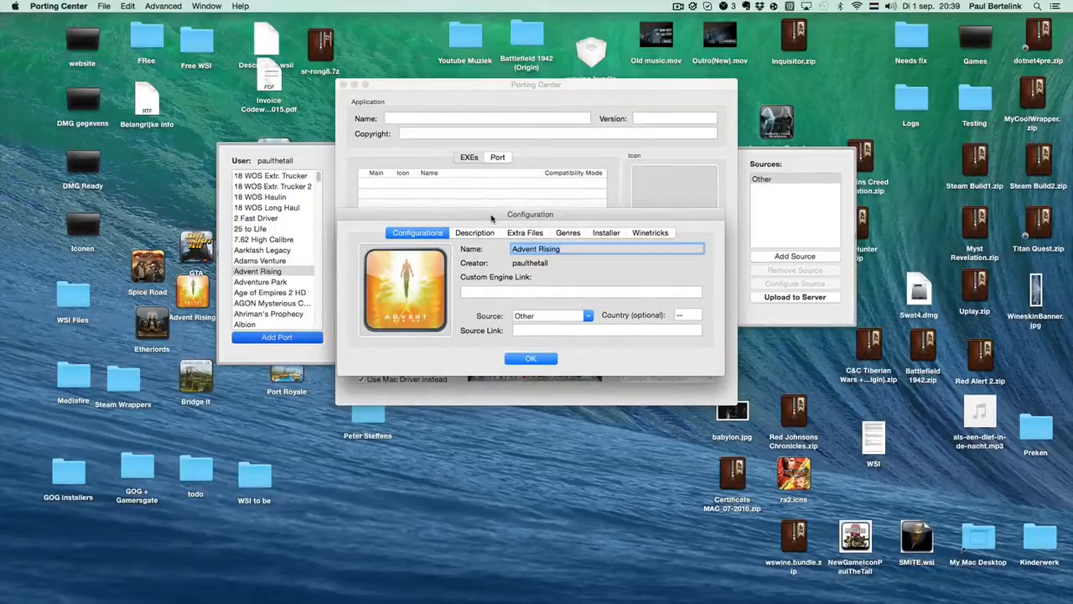
pyautogui.click(588, 316)
pyautogui.click(587, 318)
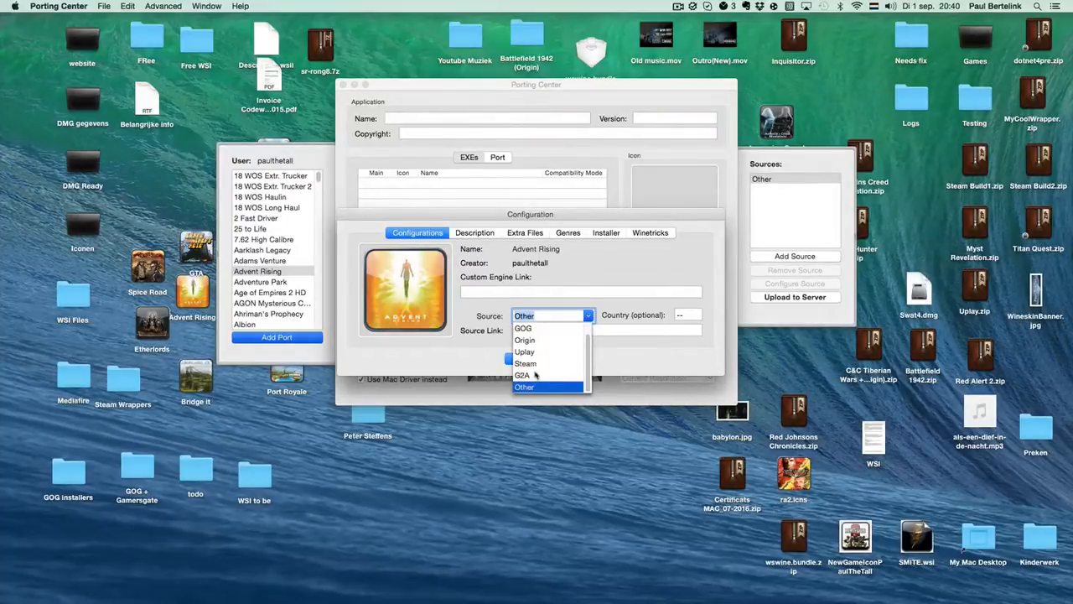
pyautogui.scroll(1, 543, 363)
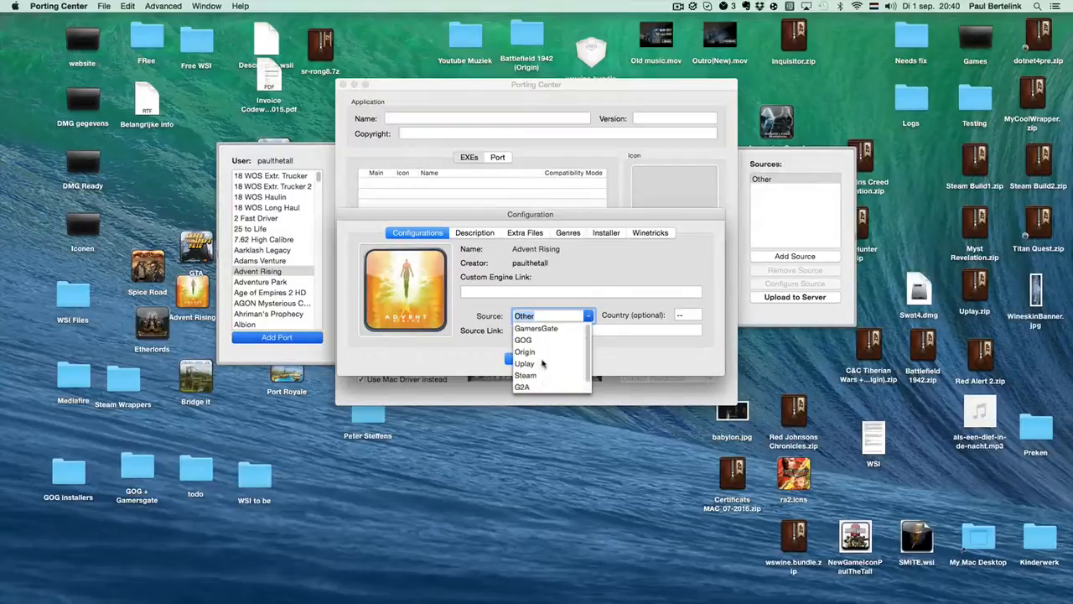
pyautogui.scroll(-1, 542, 364)
pyautogui.click(524, 341)
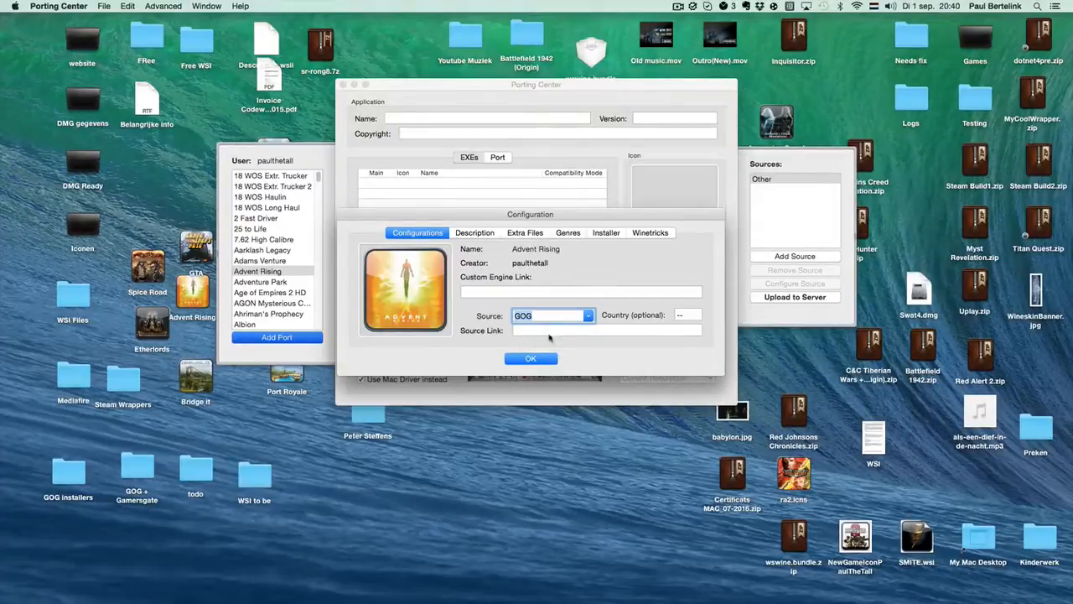
# Step: Switch to Firefox in a new window and open gog.com to find the source link
pyautogui.click(557, 331)
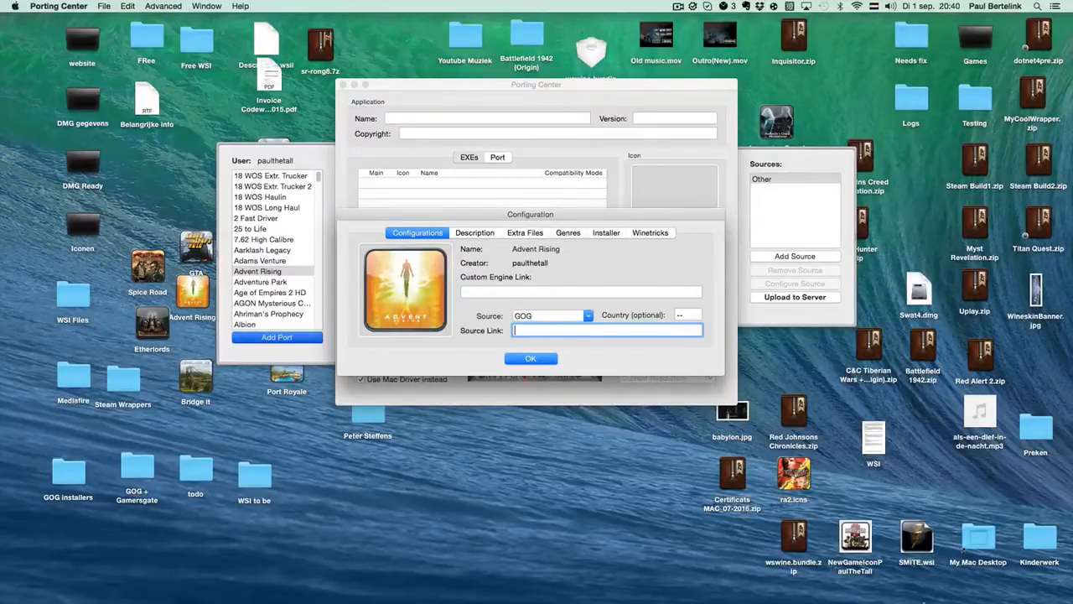
pyautogui.moveTo(935, 599)
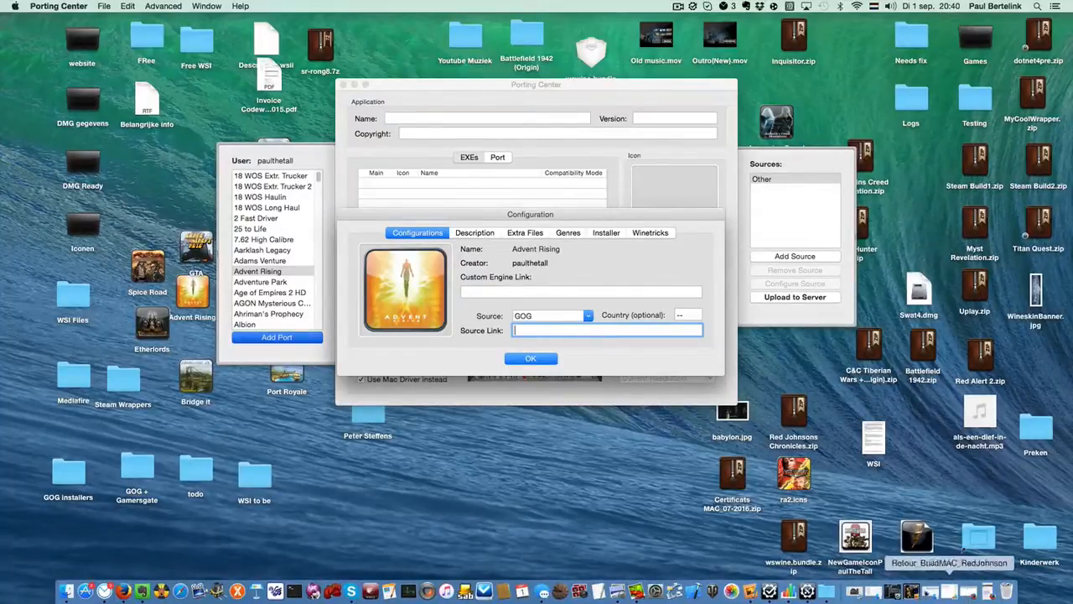
pyautogui.rightClick(123, 591)
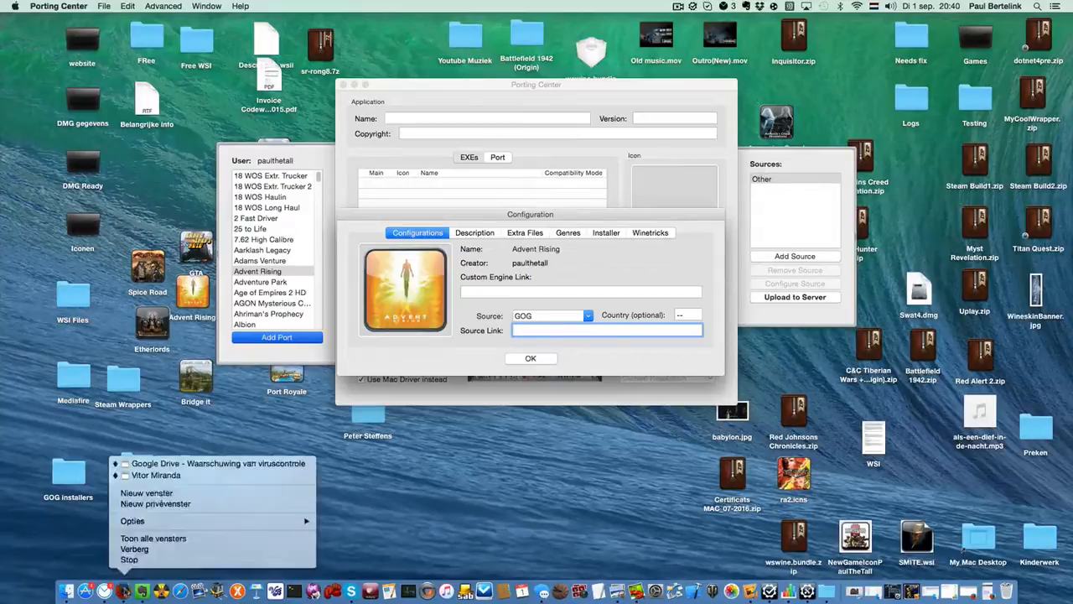
pyautogui.click(174, 494)
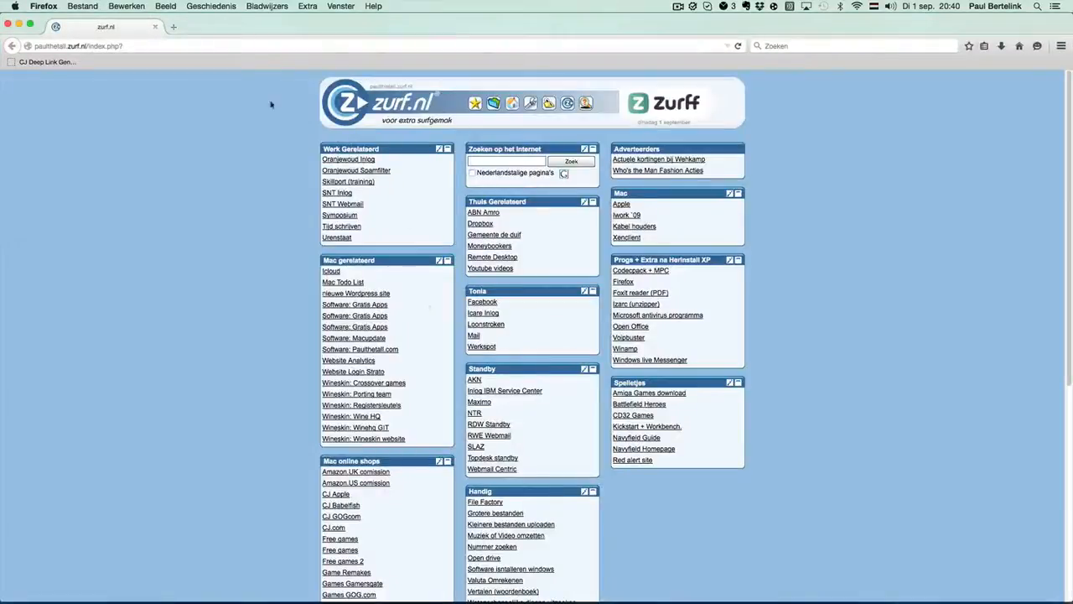
pyautogui.click(164, 46)
pyautogui.write('gog.com/')
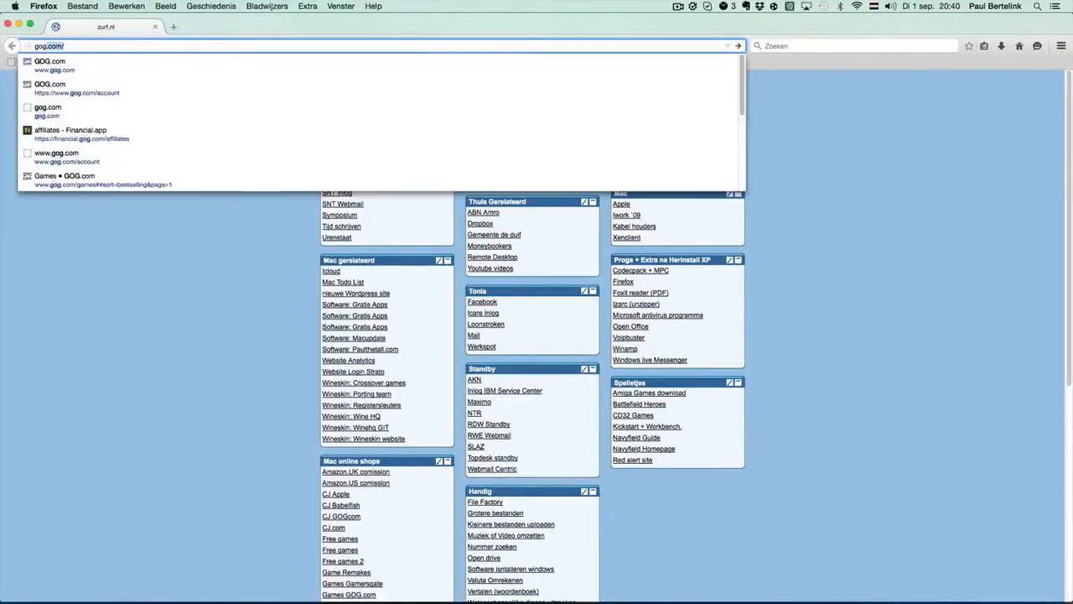
pyautogui.press('Return')
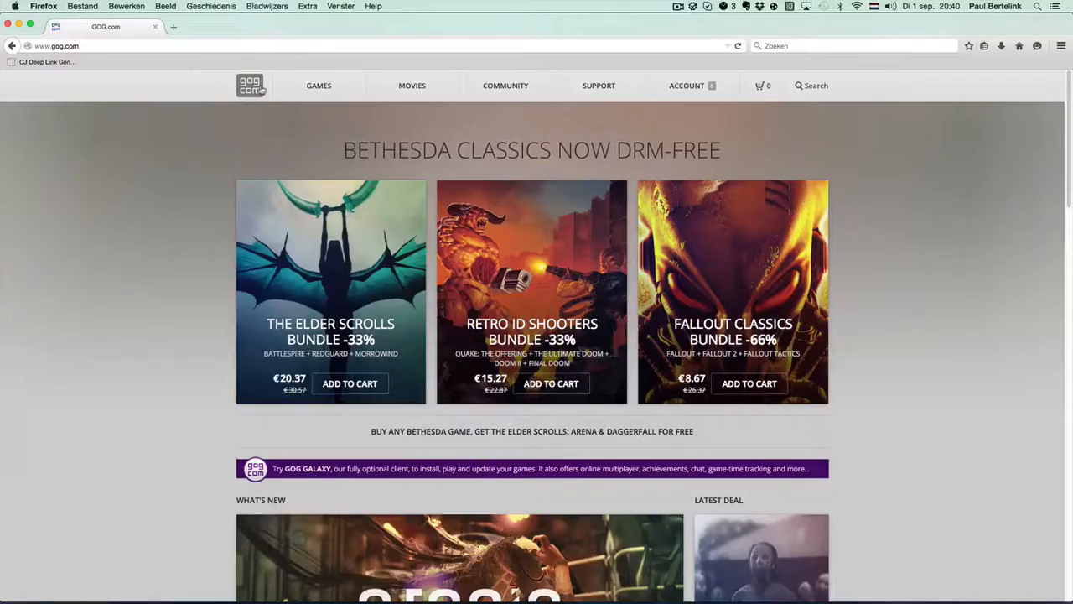
# Step: Search the GOG store for "advent rising" and open the game's page
pyautogui.click(815, 86)
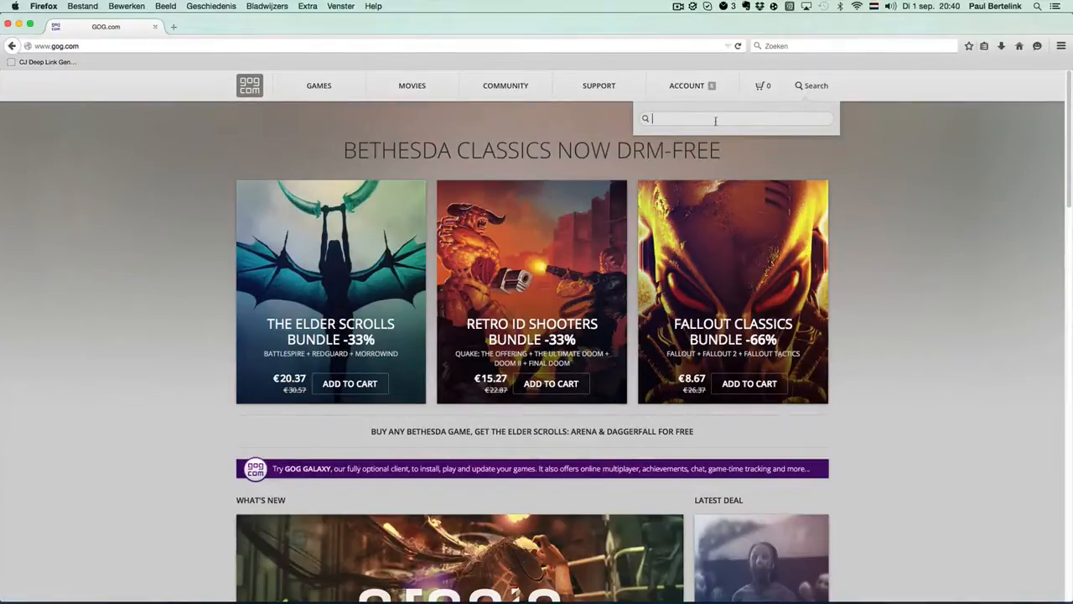
pyautogui.write('advent')
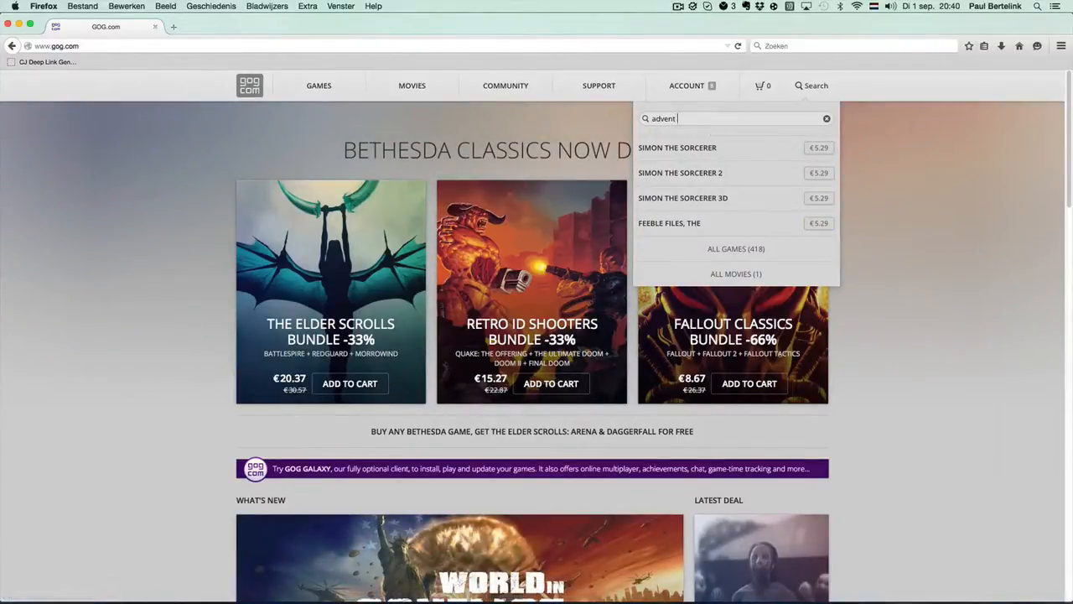
pyautogui.write('ising')
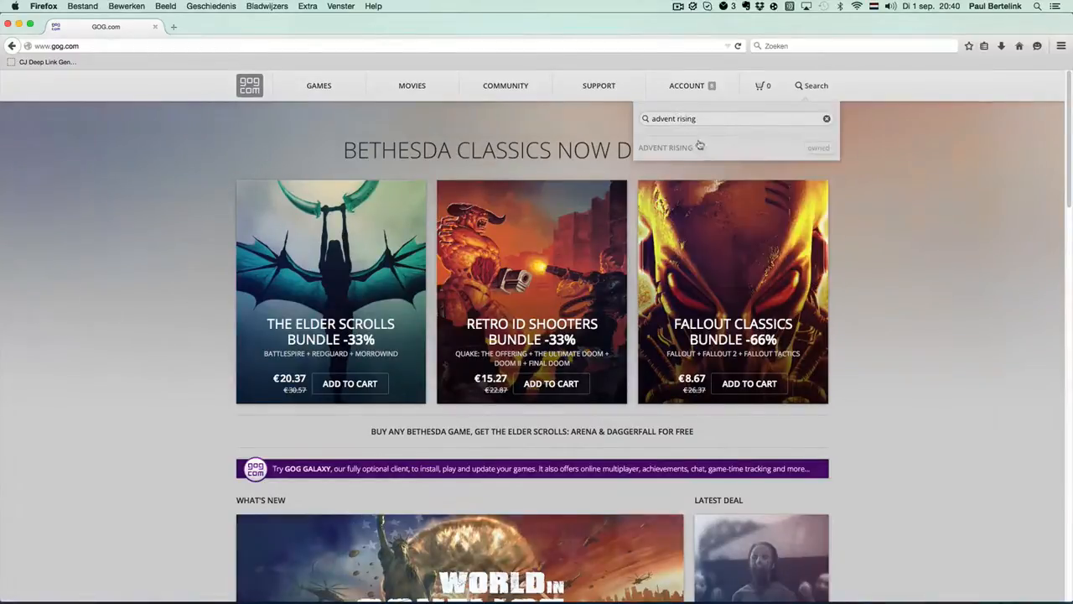
pyautogui.click(686, 149)
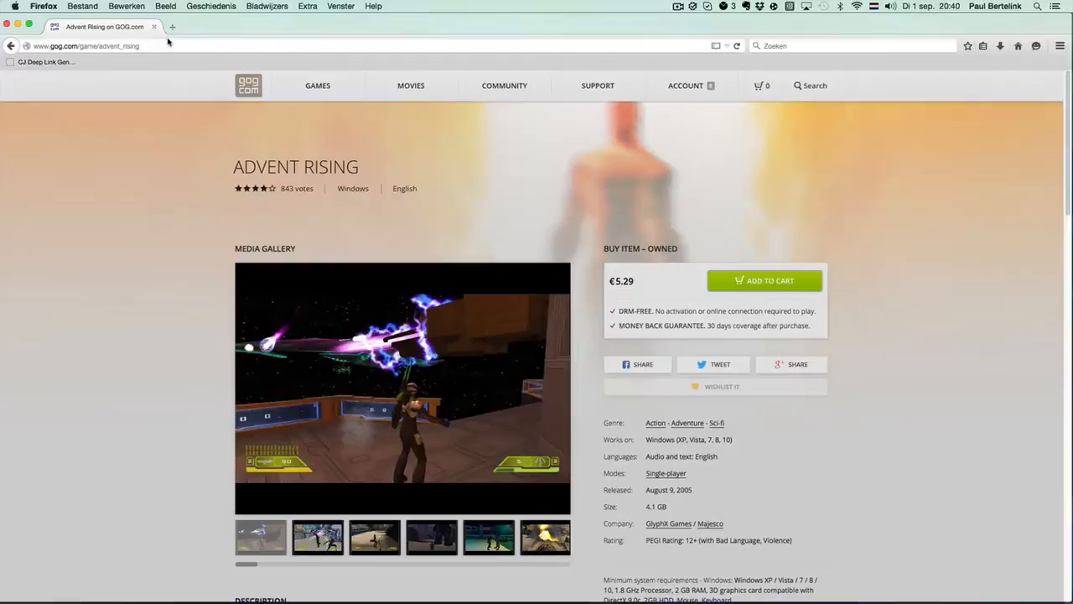
pyautogui.click(169, 43)
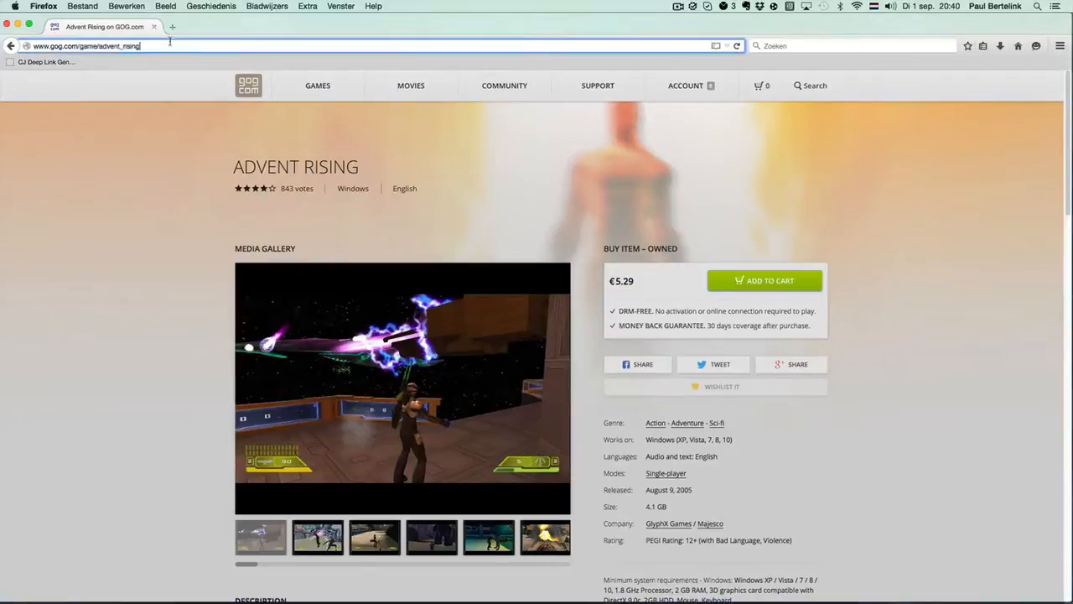
pyautogui.press('super+c')
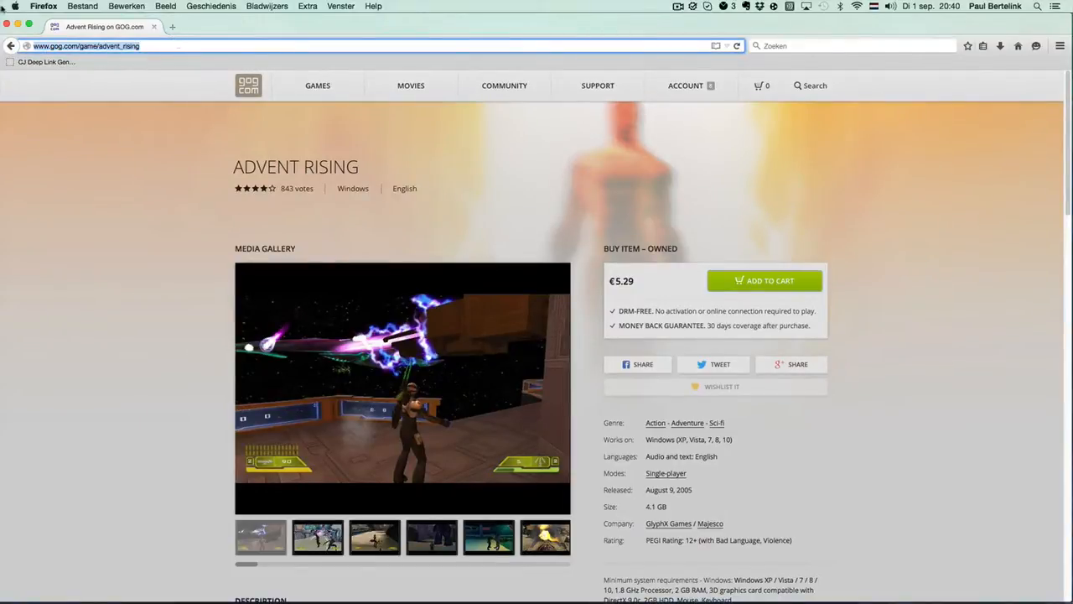
pyautogui.click(18, 26)
pyautogui.click(539, 330)
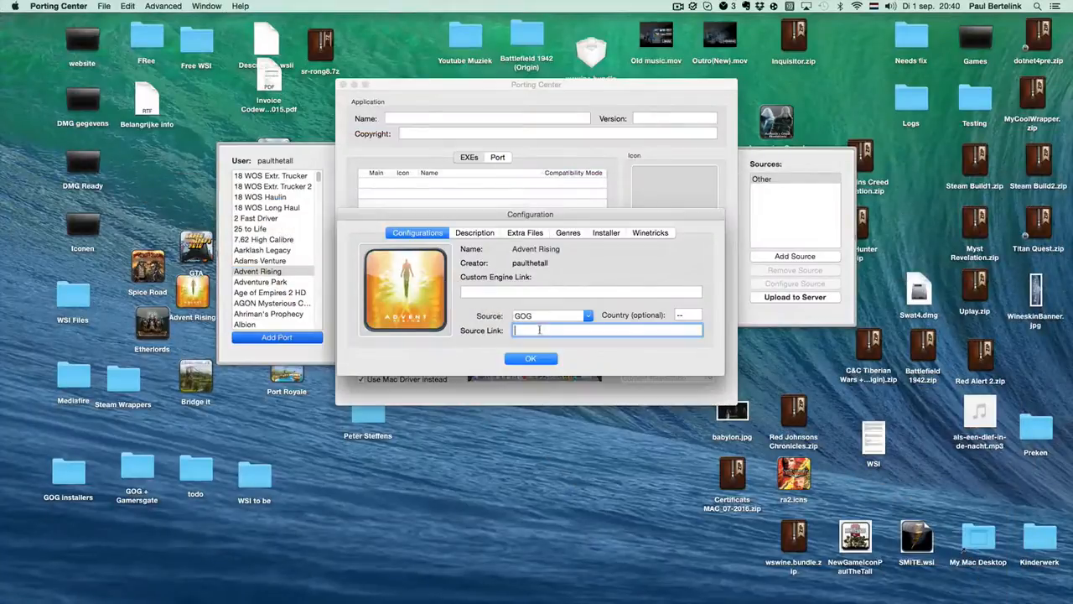
pyautogui.press('super+v')
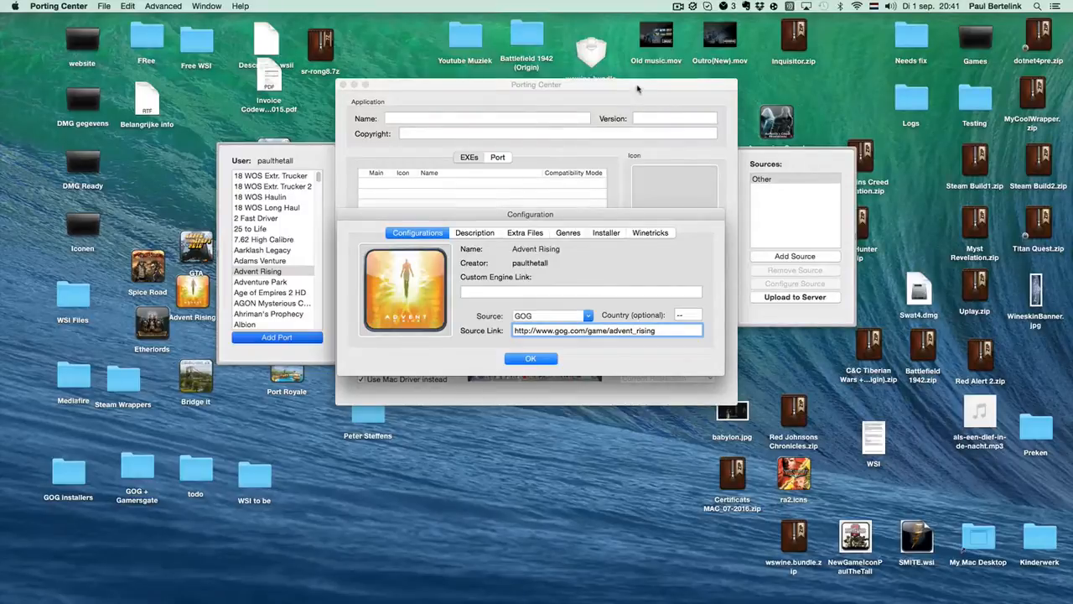
# Step: Try the desktop image Islamization1.jpg as the port's icon and put the Advent Rising application's icon back
pyautogui.moveTo(637, 87); pyautogui.dragTo(453, 161)
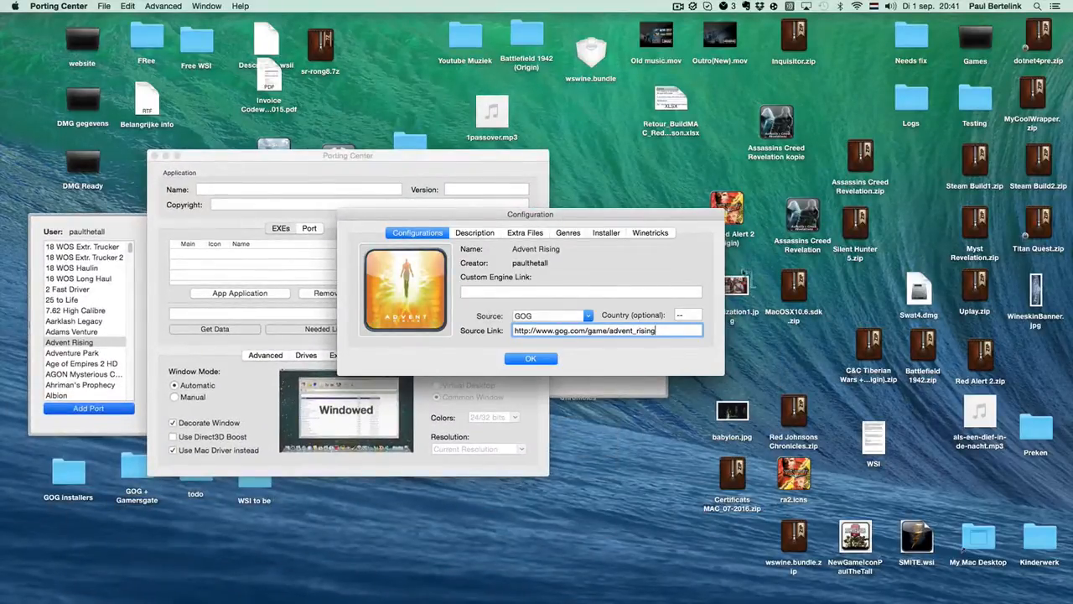
pyautogui.moveTo(729, 289); pyautogui.dragTo(405, 289)
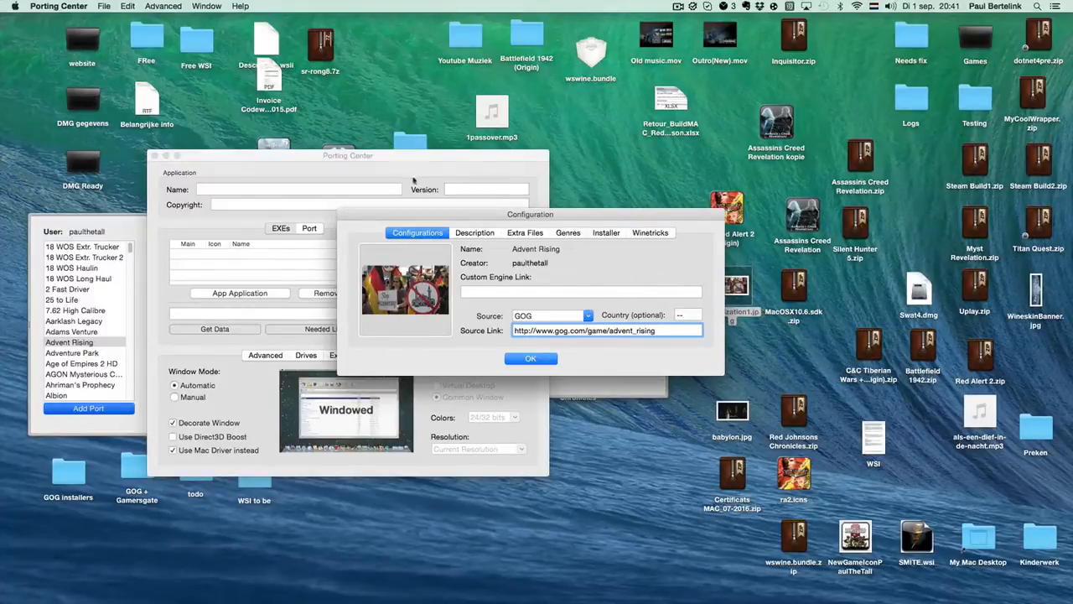
pyautogui.moveTo(392, 163); pyautogui.dragTo(718, 299)
pyautogui.moveTo(192, 291); pyautogui.dragTo(425, 291)
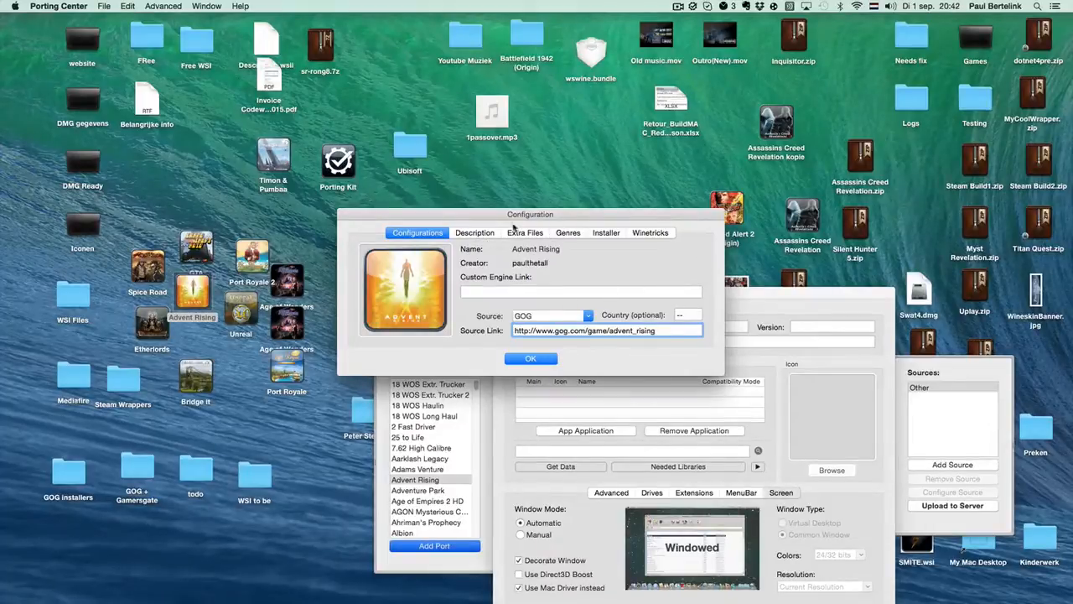
# Step: Open the port's description and review its introduction, game description and notes sections
pyautogui.click(491, 232)
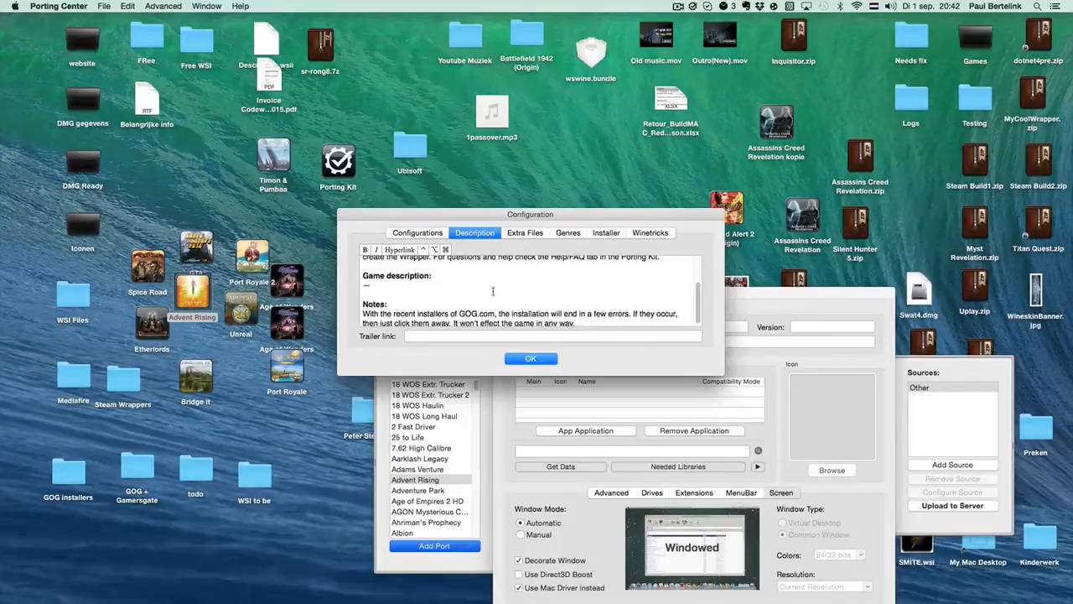
pyautogui.scroll(3, 493, 291)
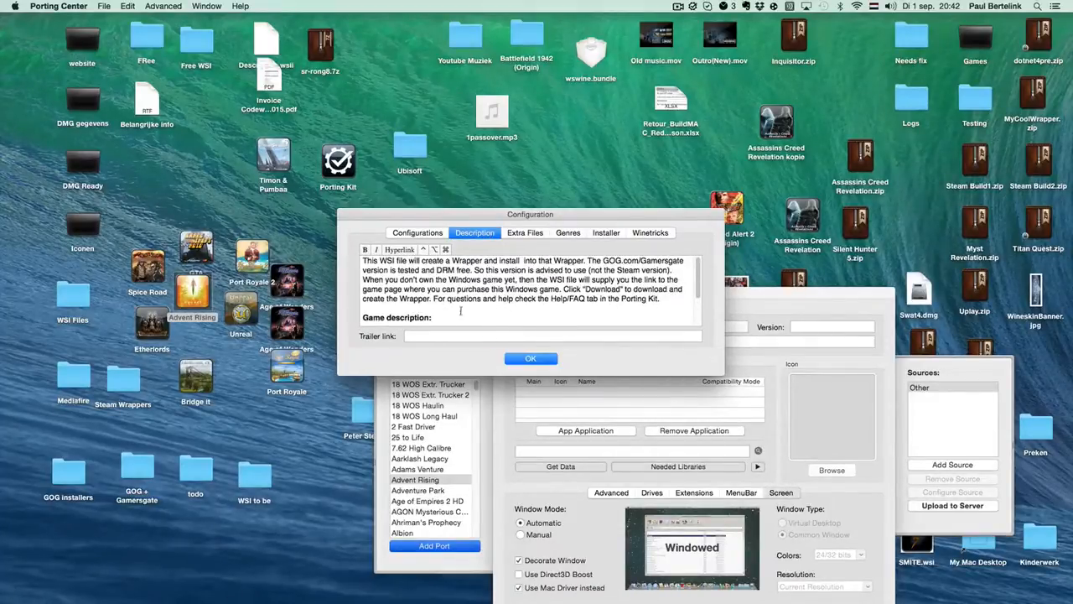
pyautogui.scroll(-3, 461, 311)
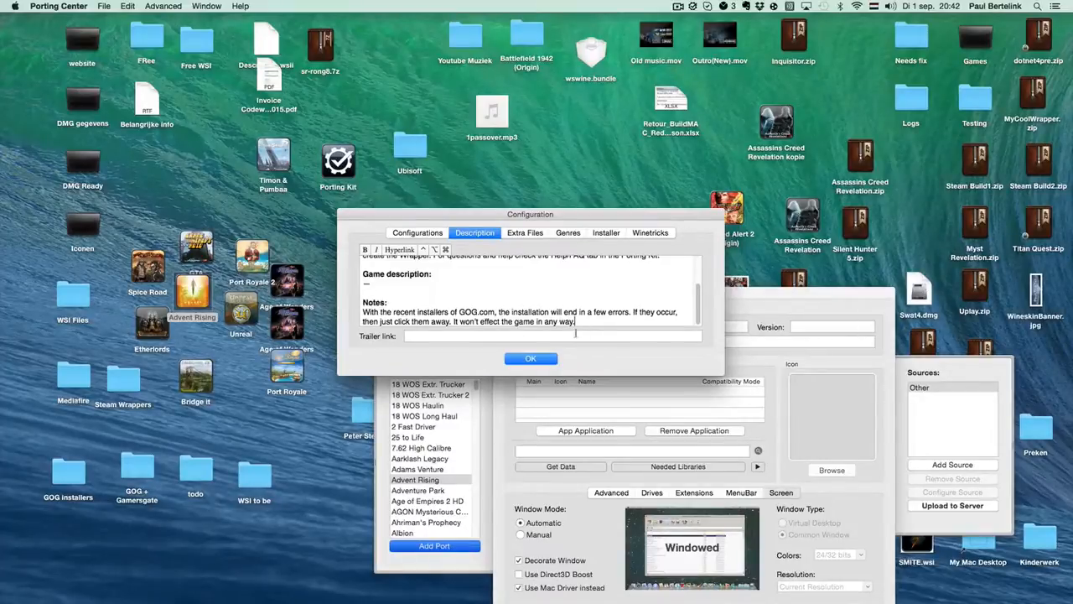
# Step: Insert a separate line with a "-" bullet directly under the Notes heading, above the GOG.com installer remark
pyautogui.click(409, 303)
pyautogui.press('Return')
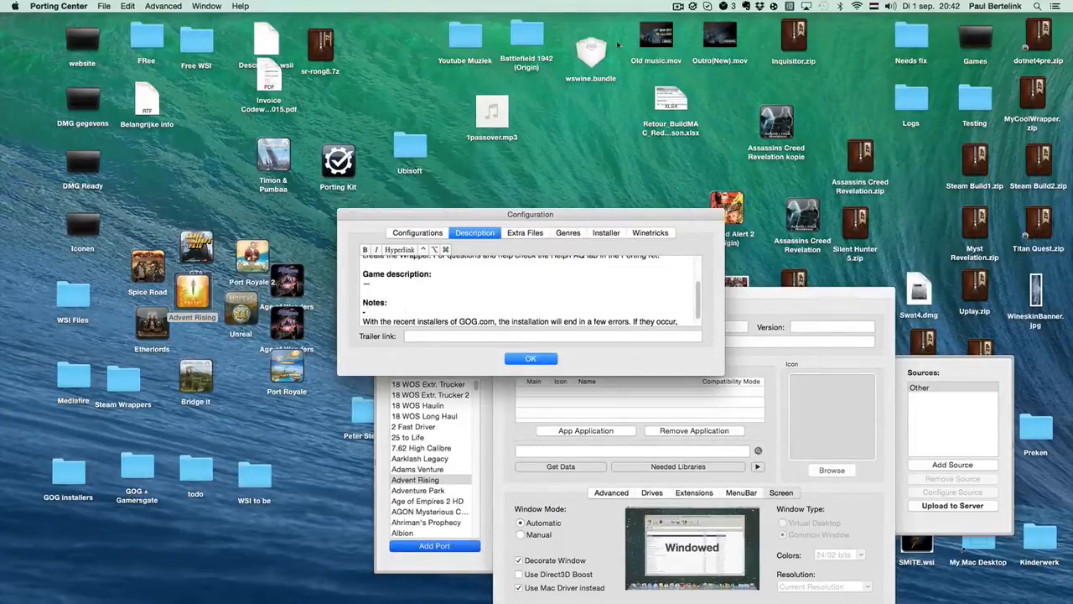
# Step: Open Porting Kit's library and examine the descriptions of Aarklash Legacy and Anno 1503 and the rest of the game list
pyautogui.click(693, 7)
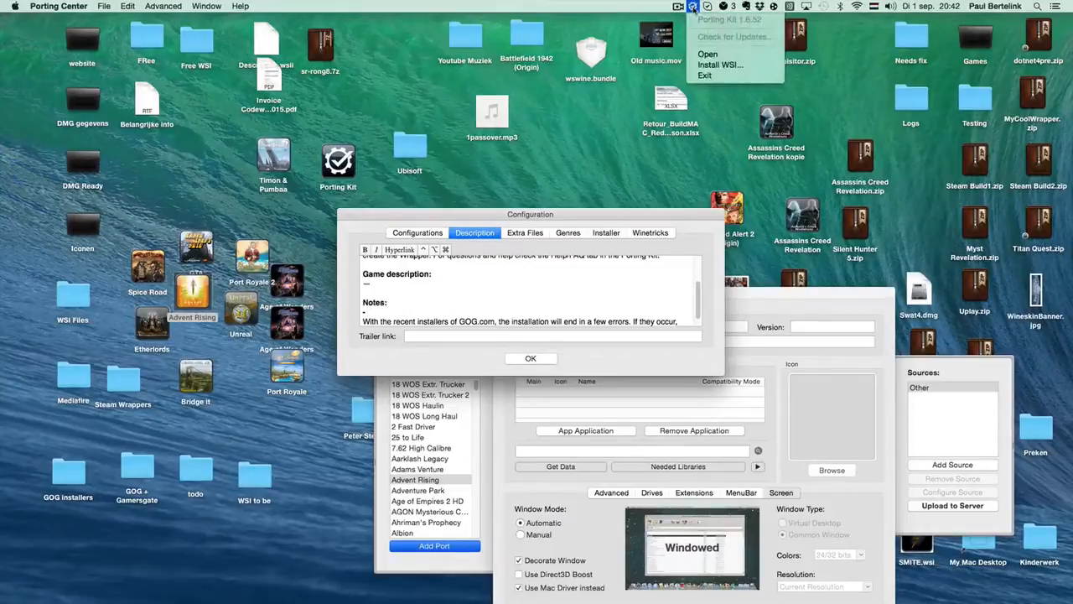
pyautogui.click(708, 53)
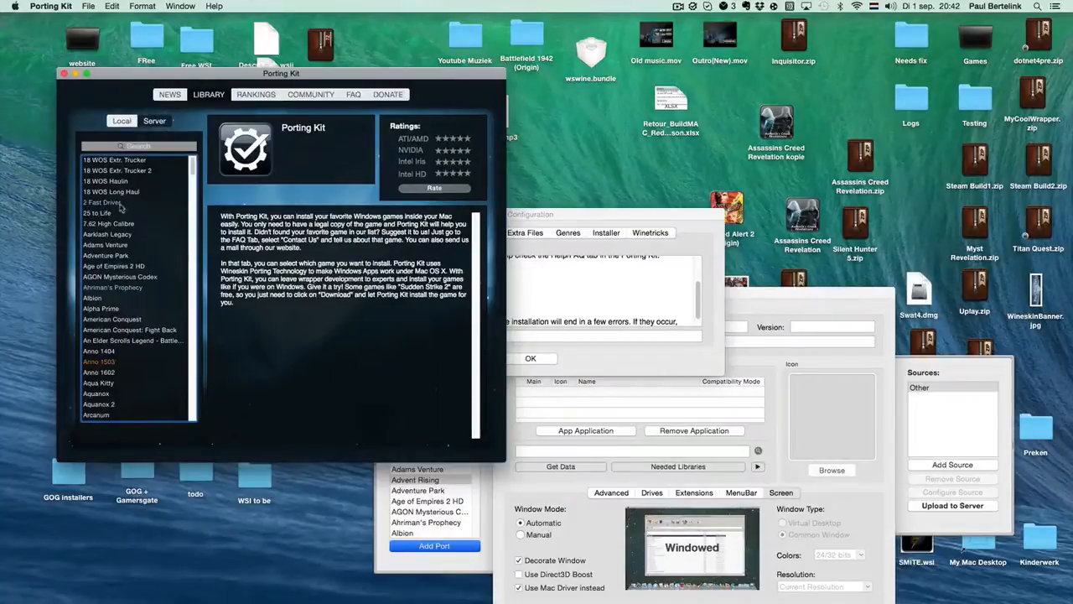
pyautogui.click(118, 235)
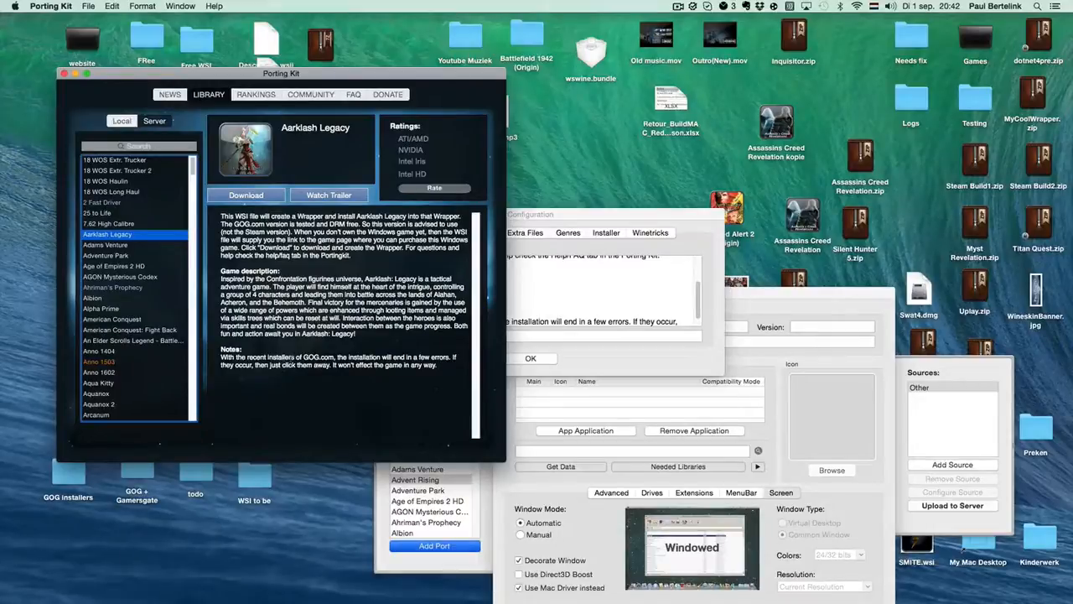
pyautogui.click(111, 363)
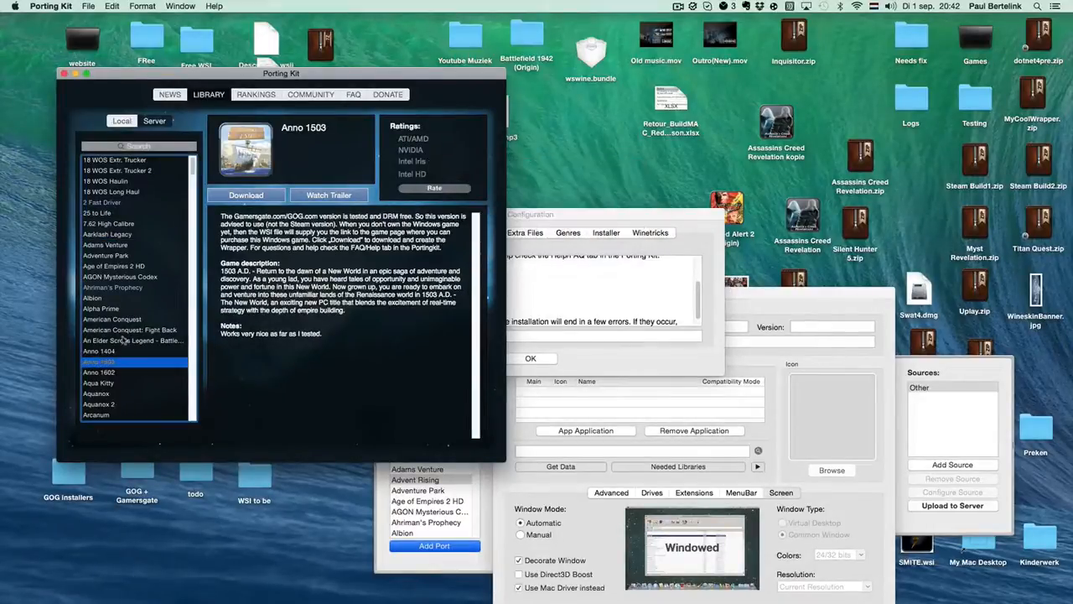
pyautogui.scroll(-5, 123, 339)
pyautogui.scroll(-10, 123, 339)
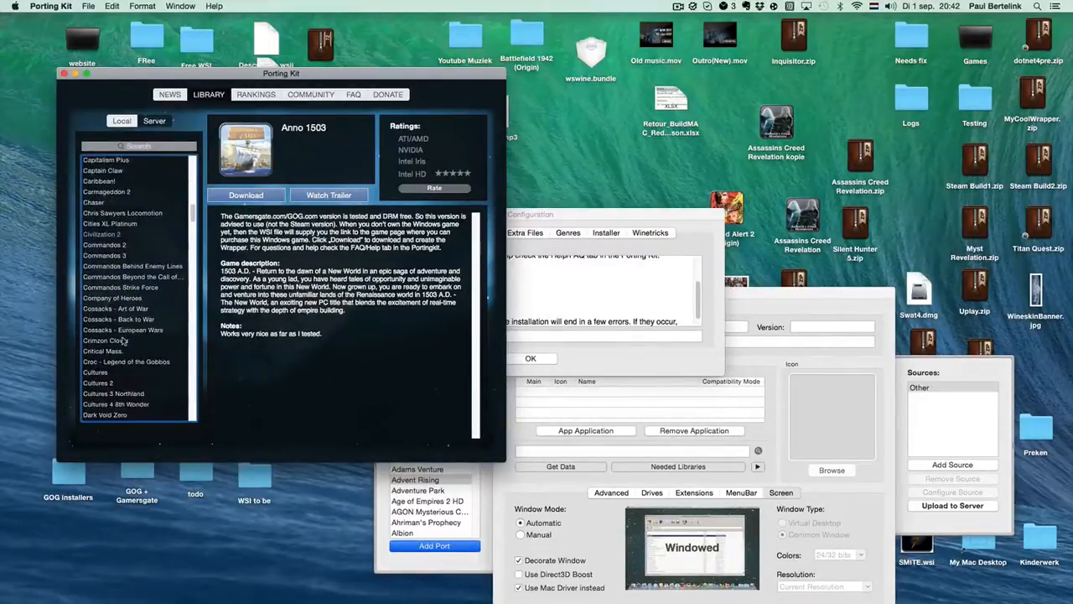
pyautogui.scroll(-5, 123, 340)
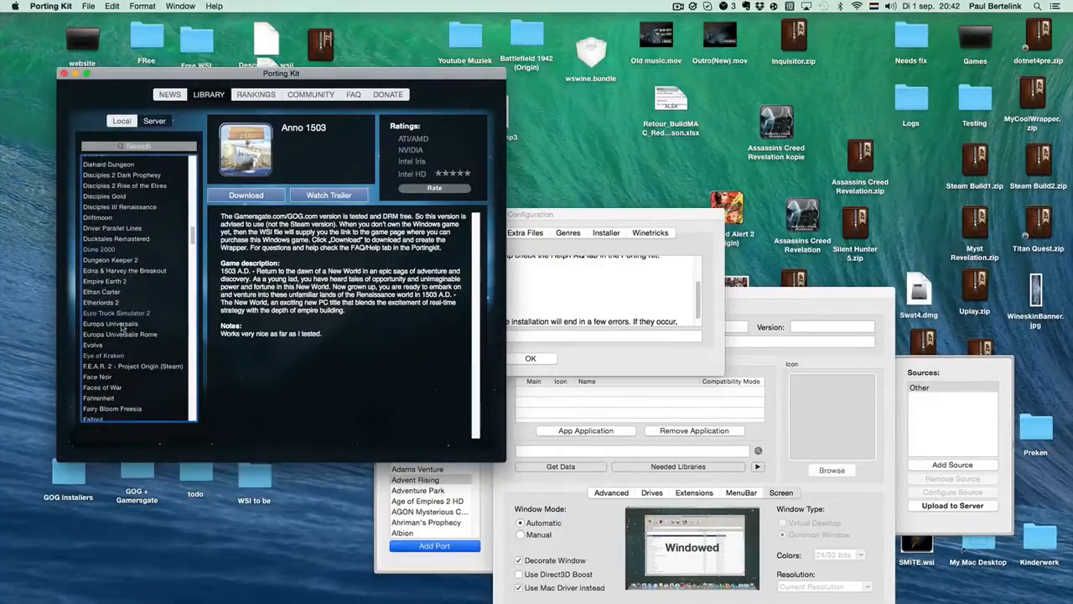
# Step: Quit the running Porting Kit and launch the Porting Kit application stored on the desktop
pyautogui.click(63, 74)
pyautogui.click(694, 7)
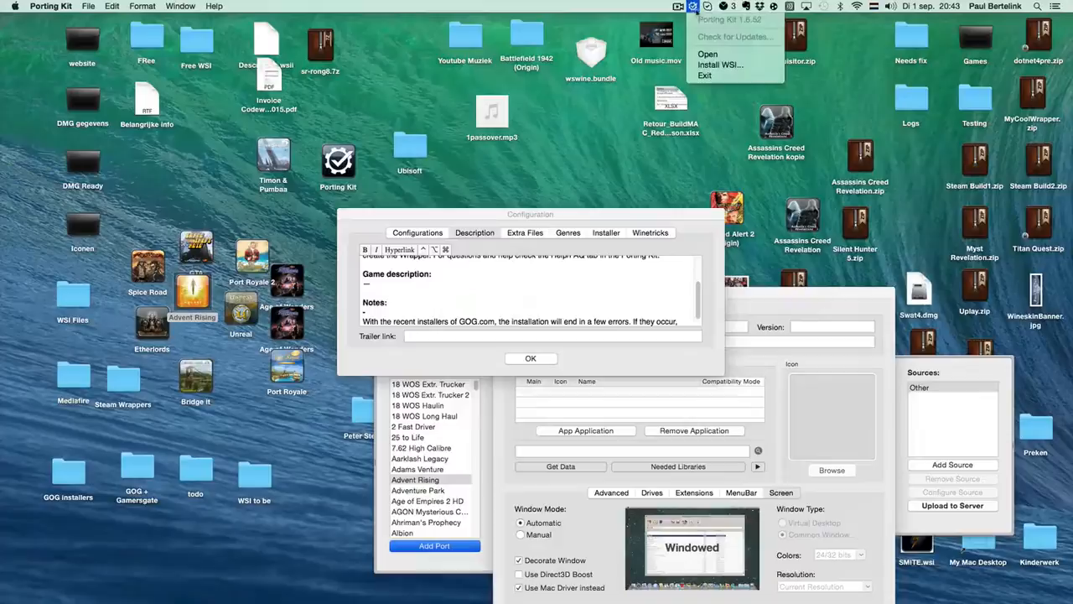
pyautogui.click(713, 73)
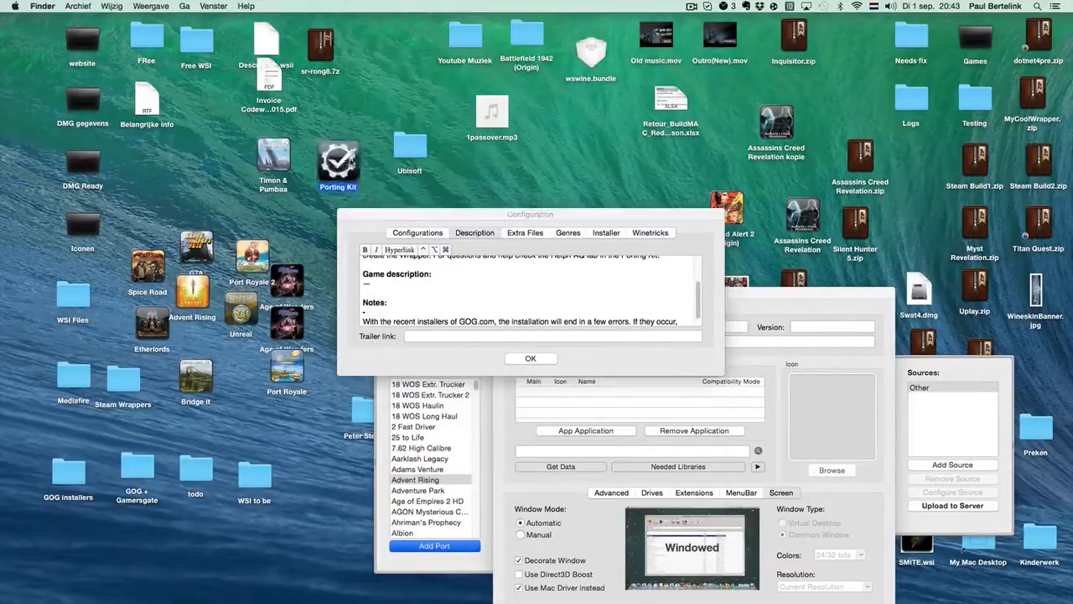
pyautogui.press('super+o')
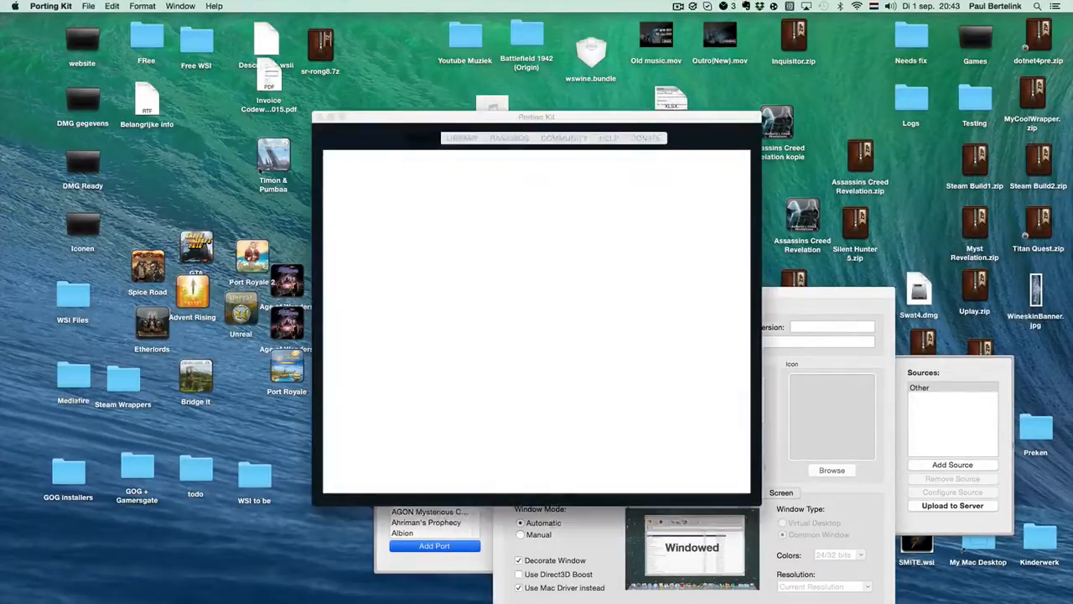
# Step: Browse the server games in Porting Kit's library and view the description and notes of Tomb Raider Legend
pyautogui.click(473, 140)
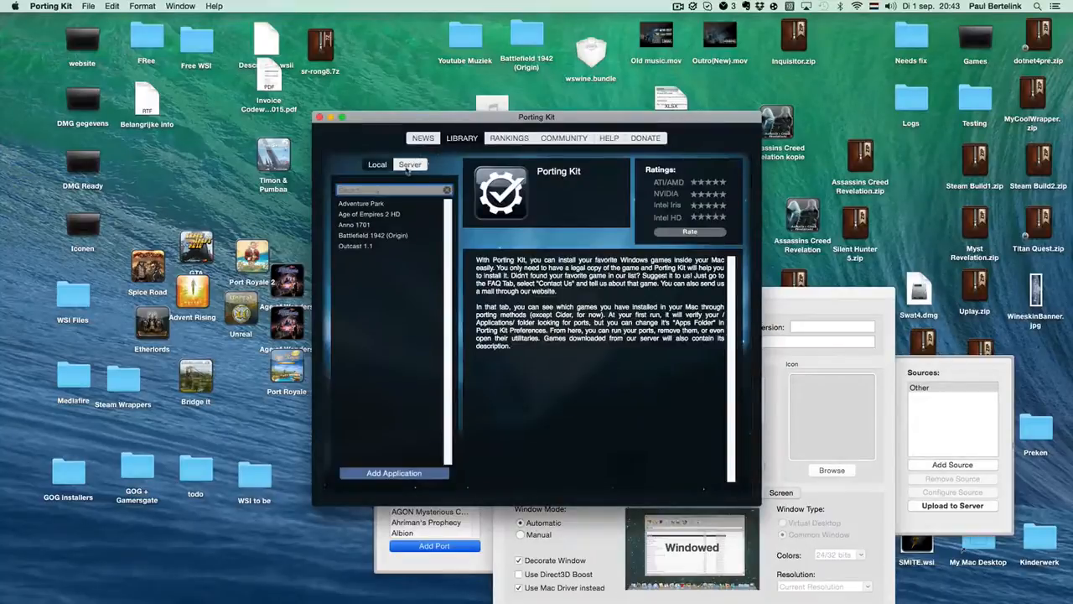
pyautogui.scroll(-20, 390, 279)
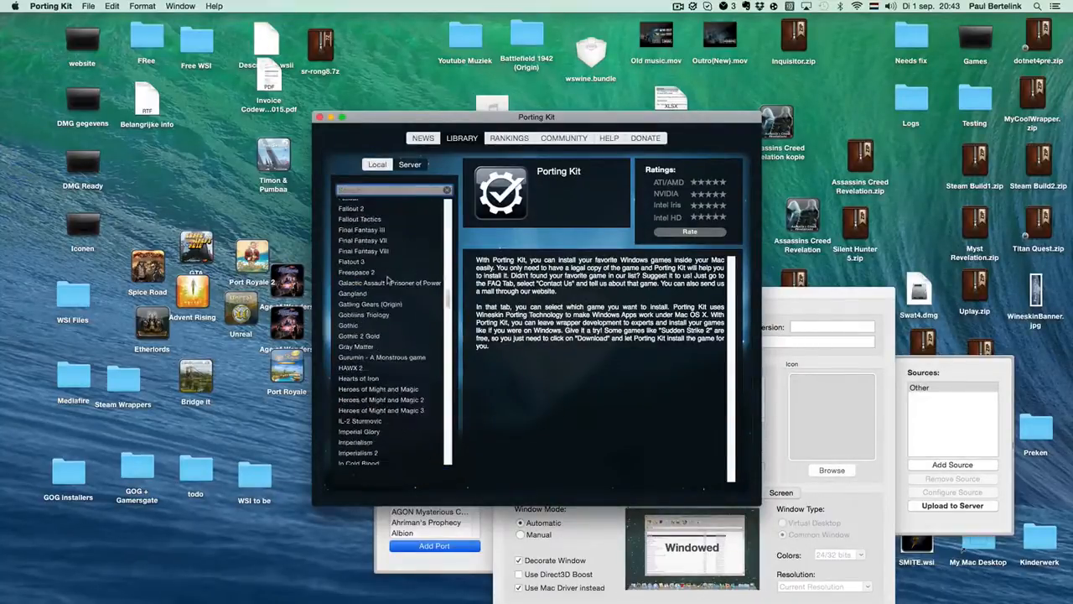
pyautogui.scroll(-15, 388, 279)
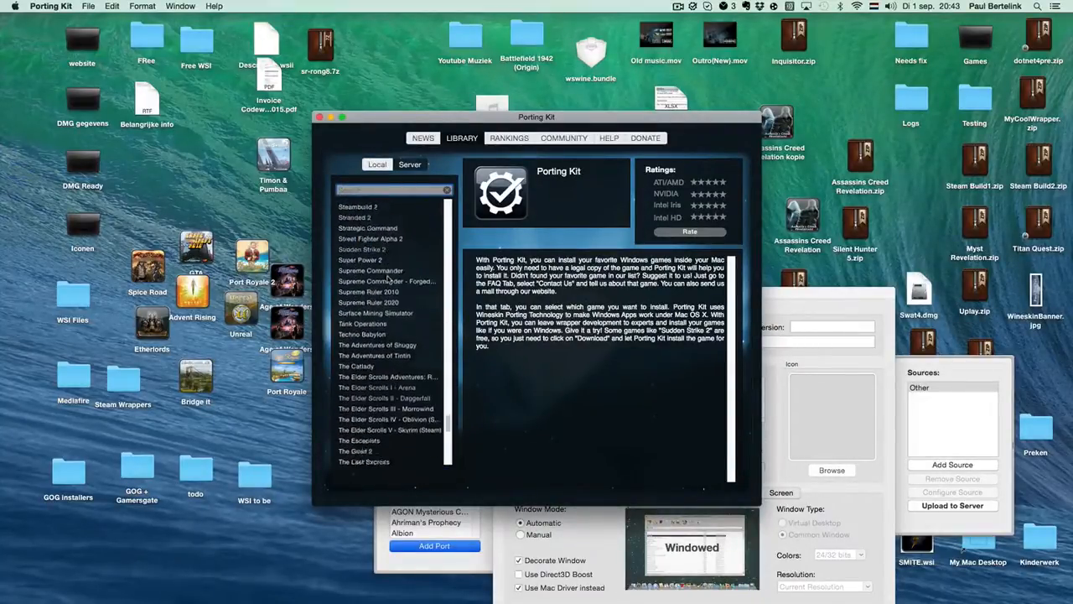
pyautogui.scroll(-10, 386, 302)
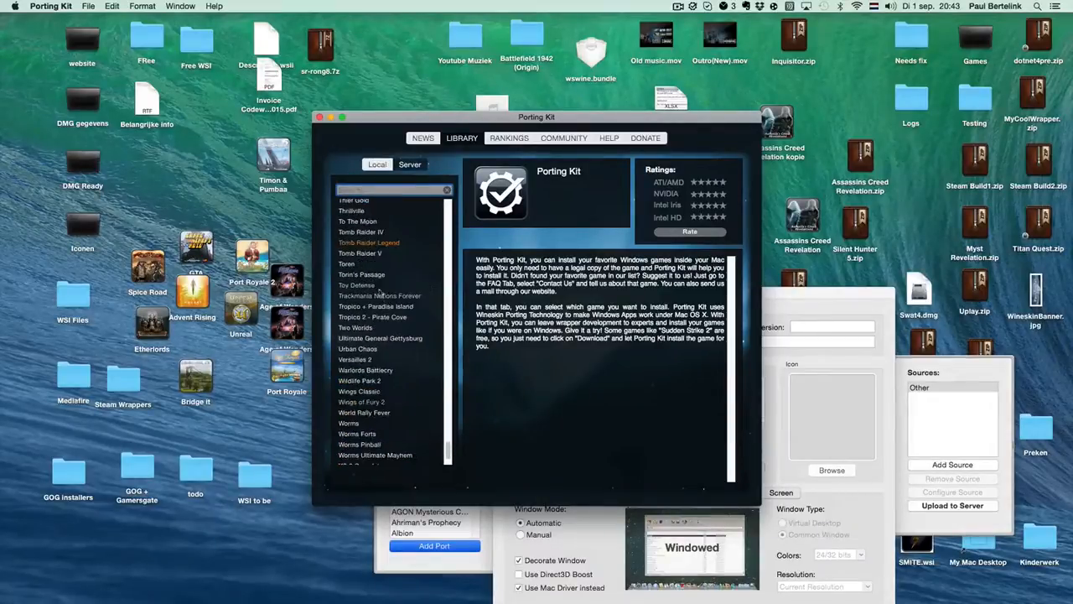
pyautogui.click(380, 243)
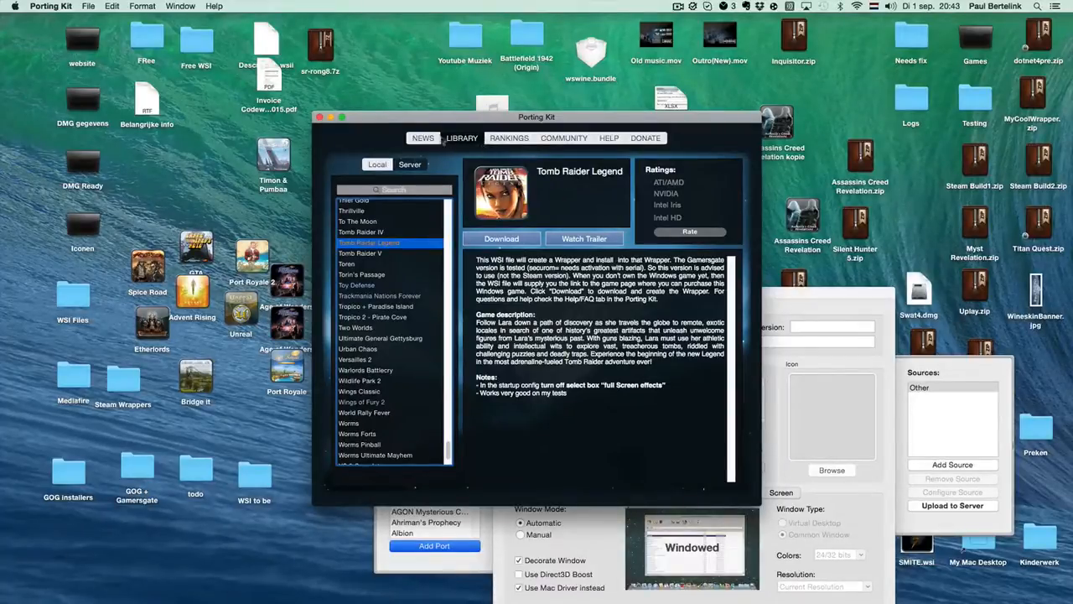
# Step: Rate the Tomb Raider Legend port with five stars, submit the vote and minimize the browser window it opens
pyautogui.click(695, 233)
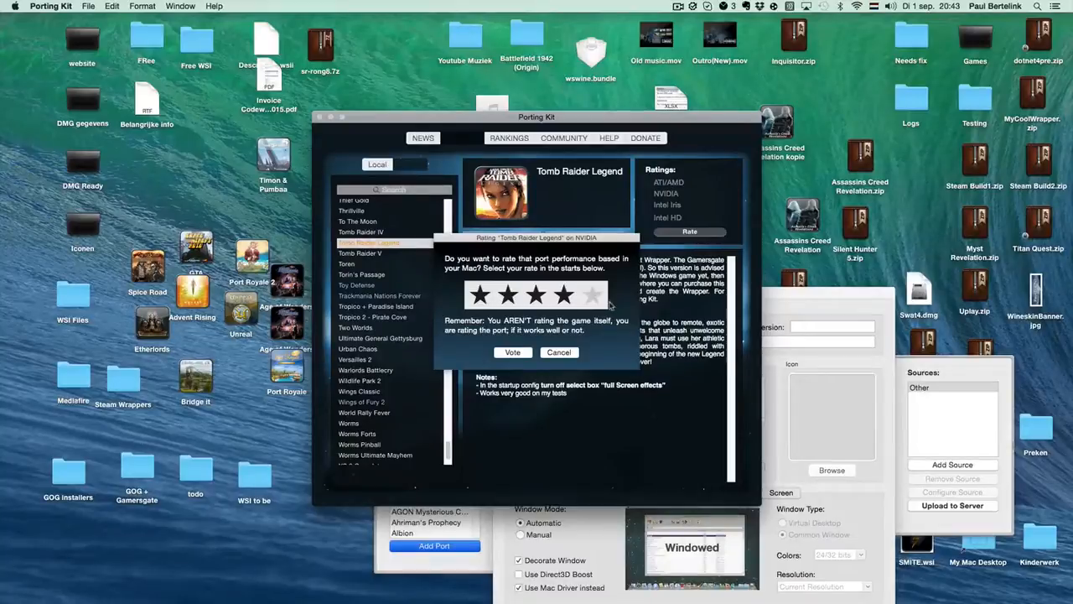
pyautogui.click(595, 294)
pyautogui.click(512, 353)
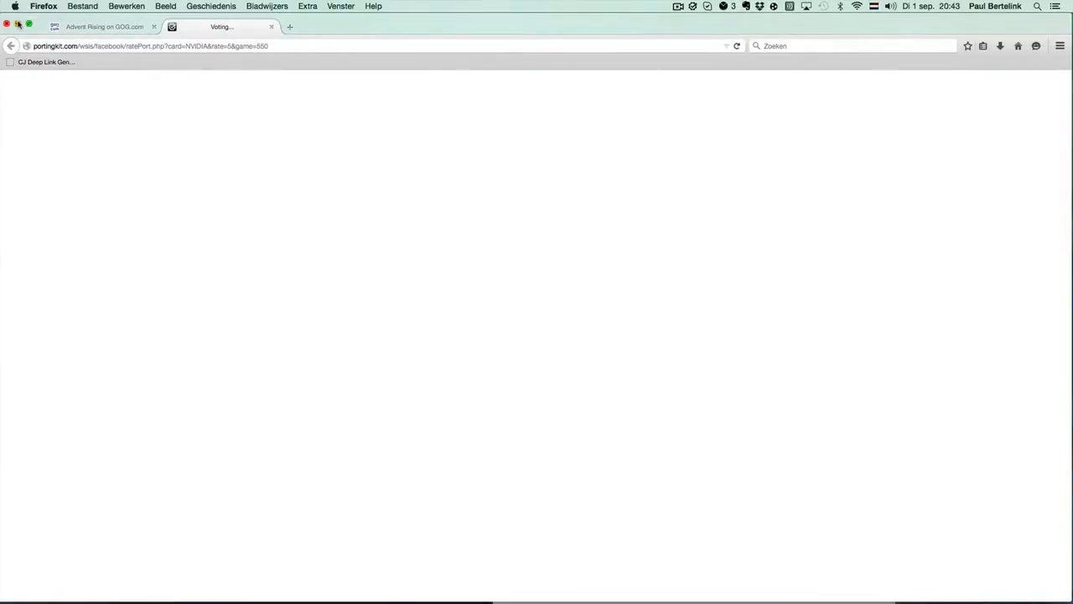
pyautogui.click(18, 24)
# Step: Minimize Porting Kit and insert "Advent Rising" after the word "install" in the first sentence of the port's description
pyautogui.click(368, 236)
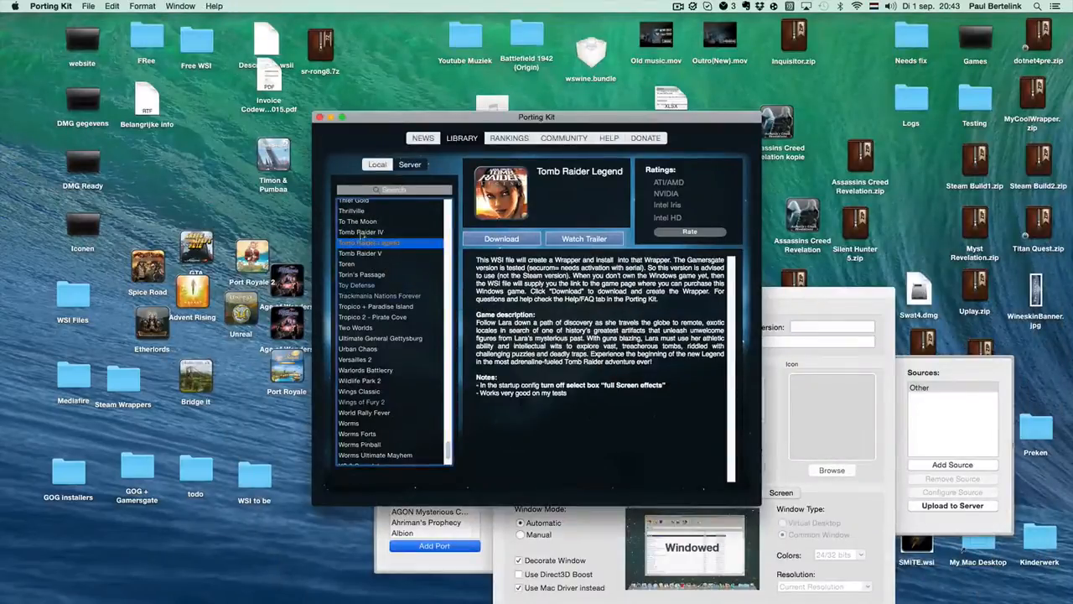
pyautogui.click(360, 232)
pyautogui.click(331, 118)
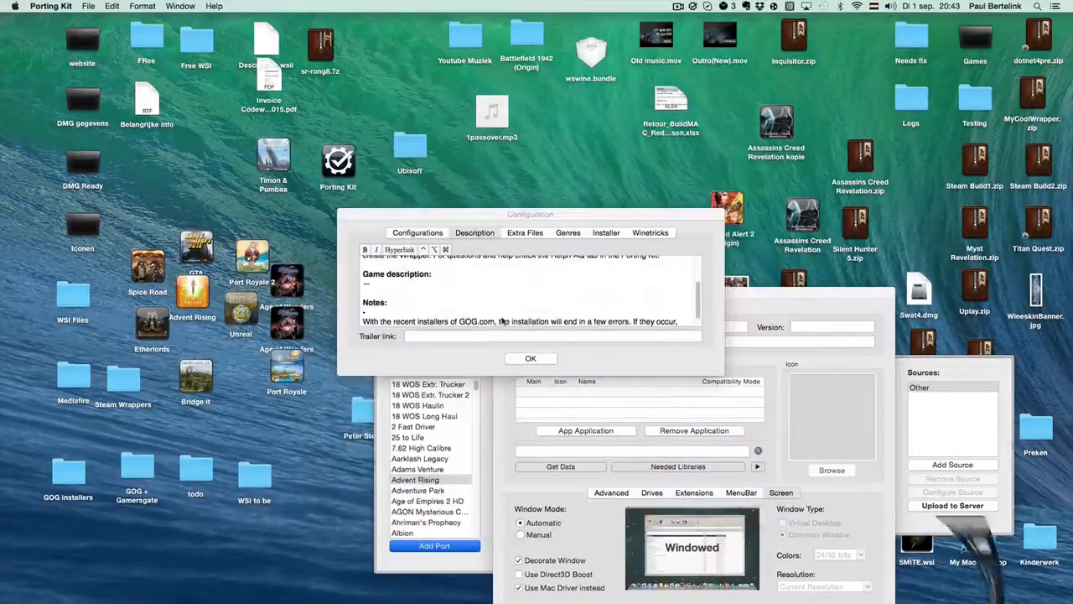
pyautogui.scroll(-1, 428, 295)
pyautogui.scroll(3, 428, 297)
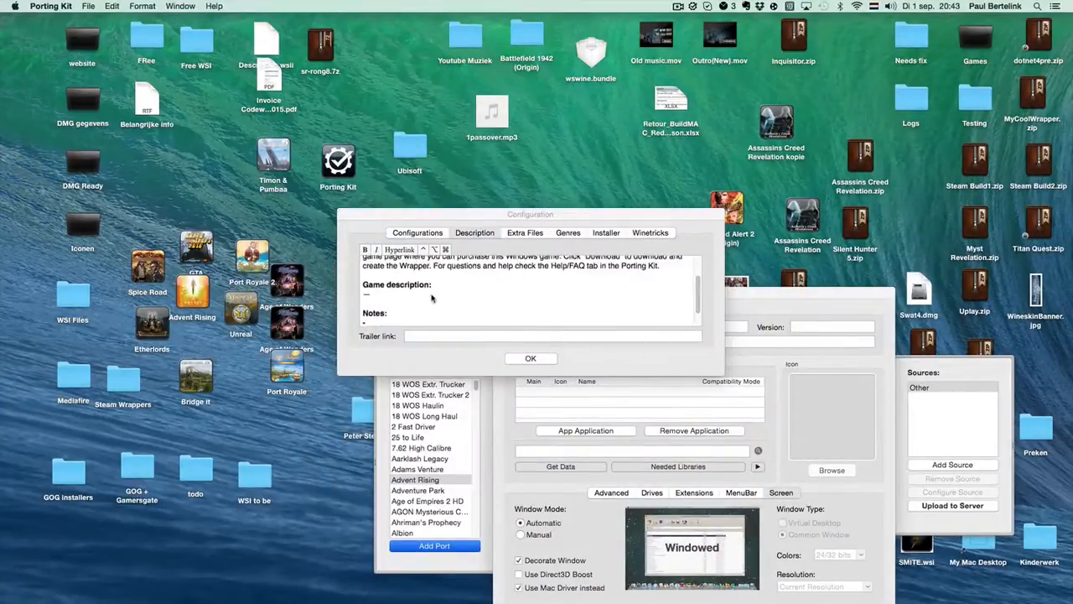
pyautogui.scroll(2, 431, 298)
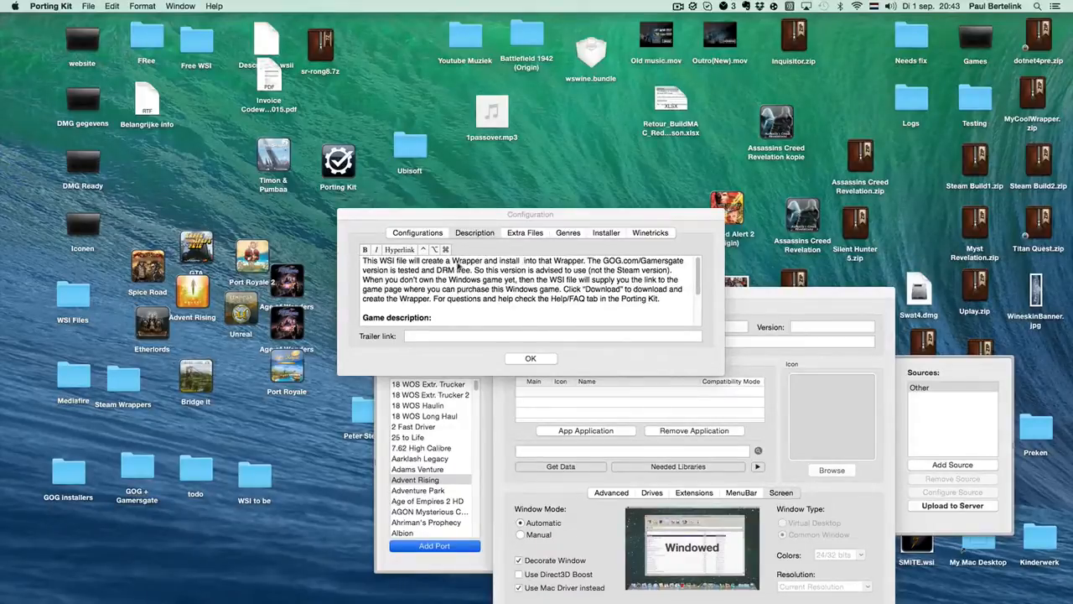
pyautogui.click(520, 266)
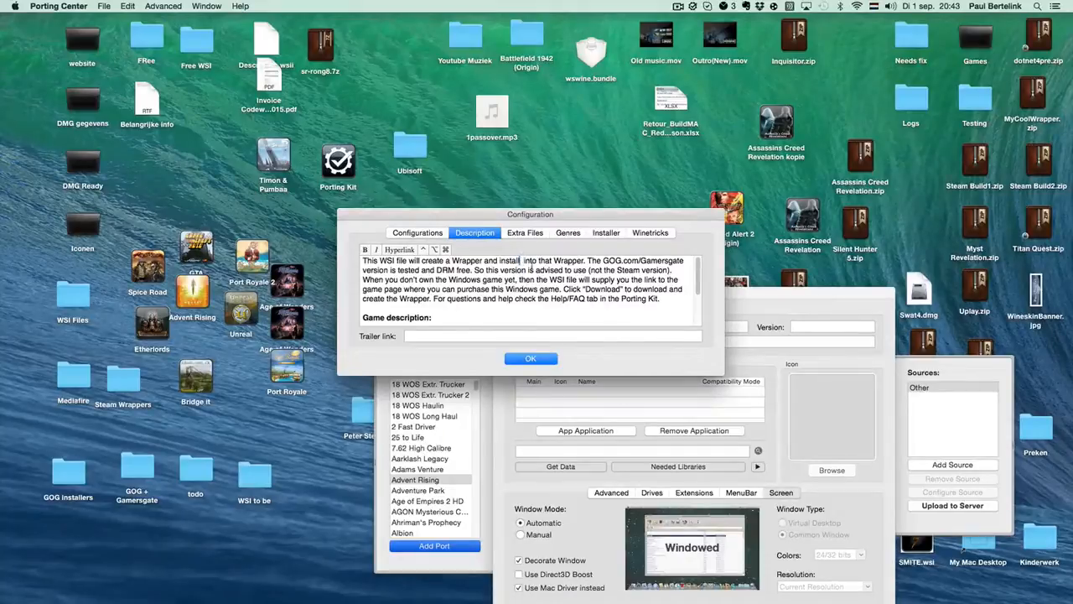
pyautogui.write('Advent')
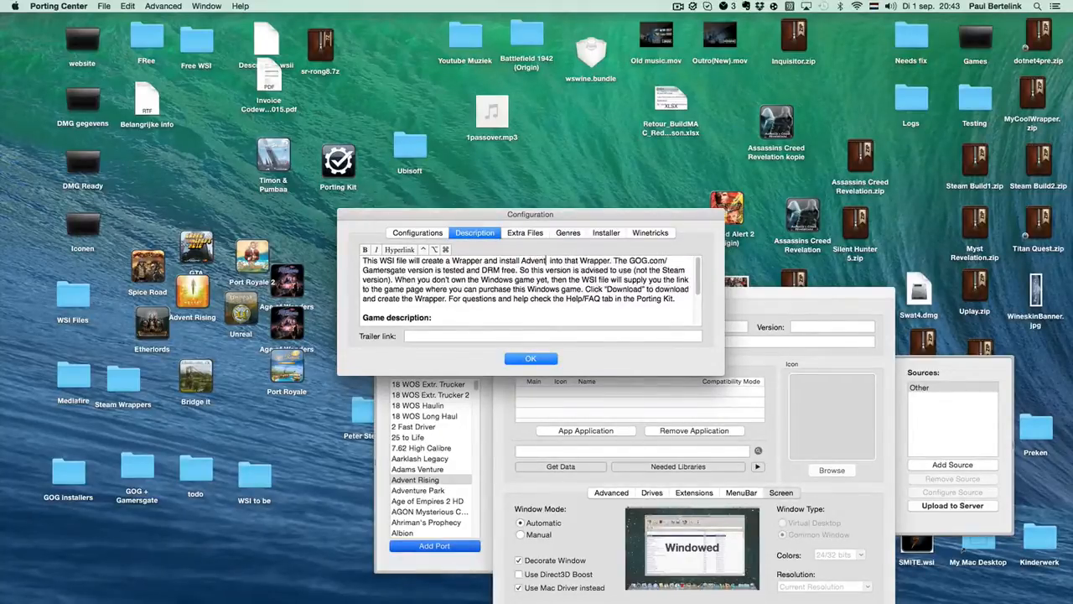
pyautogui.write(' Rising')
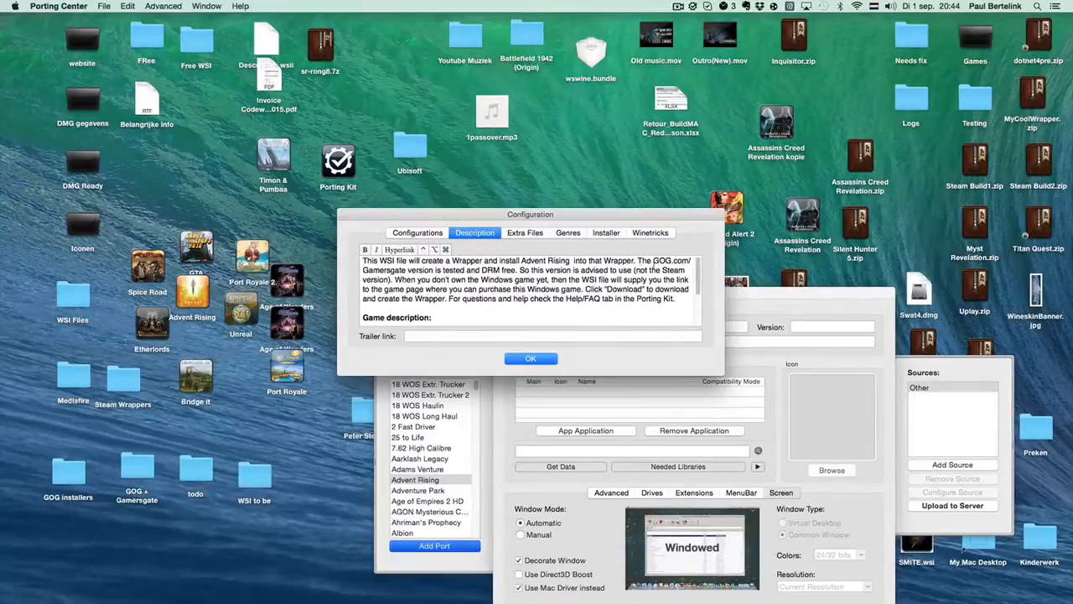
# Step: Remove "/Gamersgate" after GOG.com in the description's introduction, highlight "(not the Steam version)" and review the remaining sections
pyautogui.moveTo(362, 270); pyautogui.dragTo(406, 270)
pyautogui.press('BackSpace')
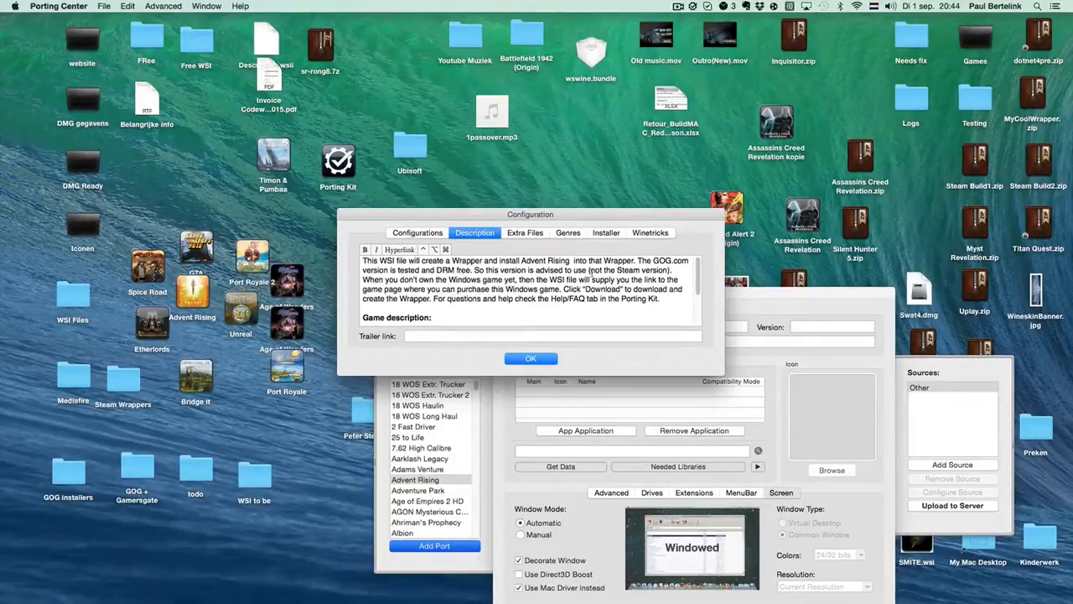
pyautogui.moveTo(588, 270); pyautogui.dragTo(670, 270)
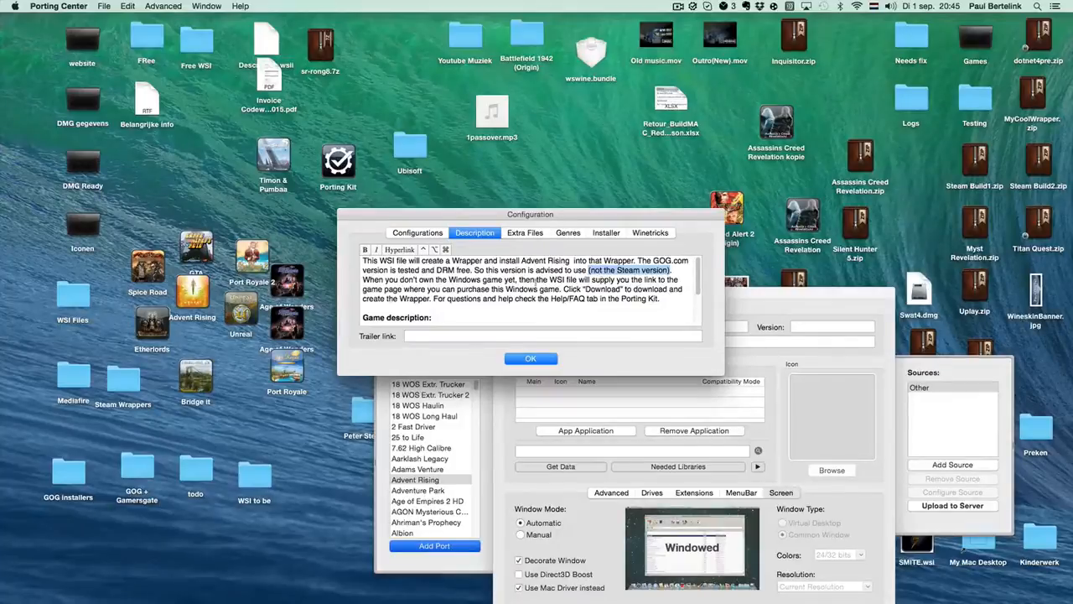
pyautogui.scroll(-5, 517, 289)
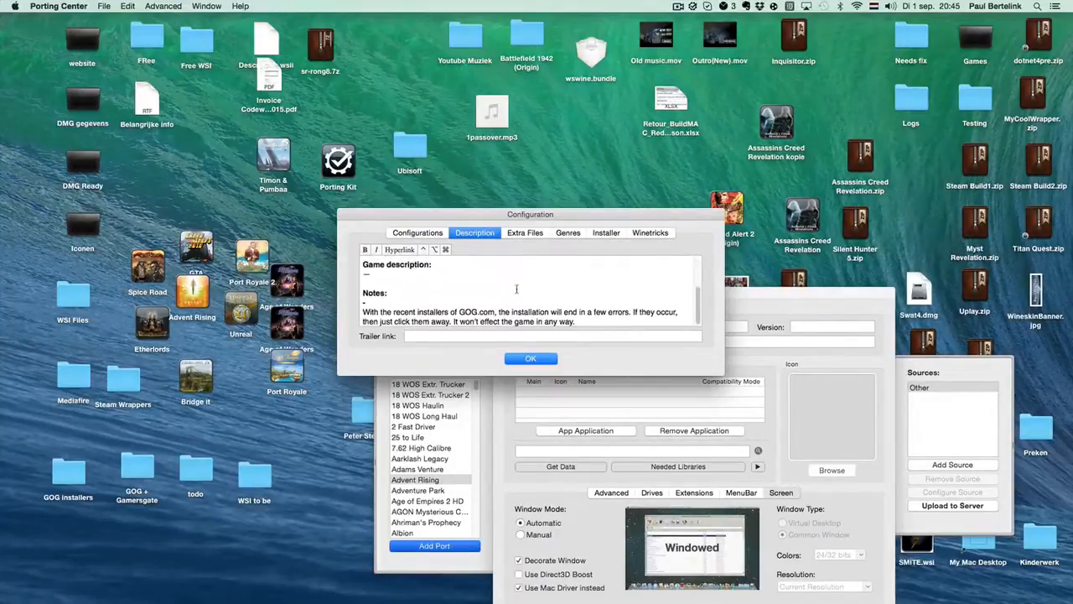
pyautogui.scroll(5, 516, 290)
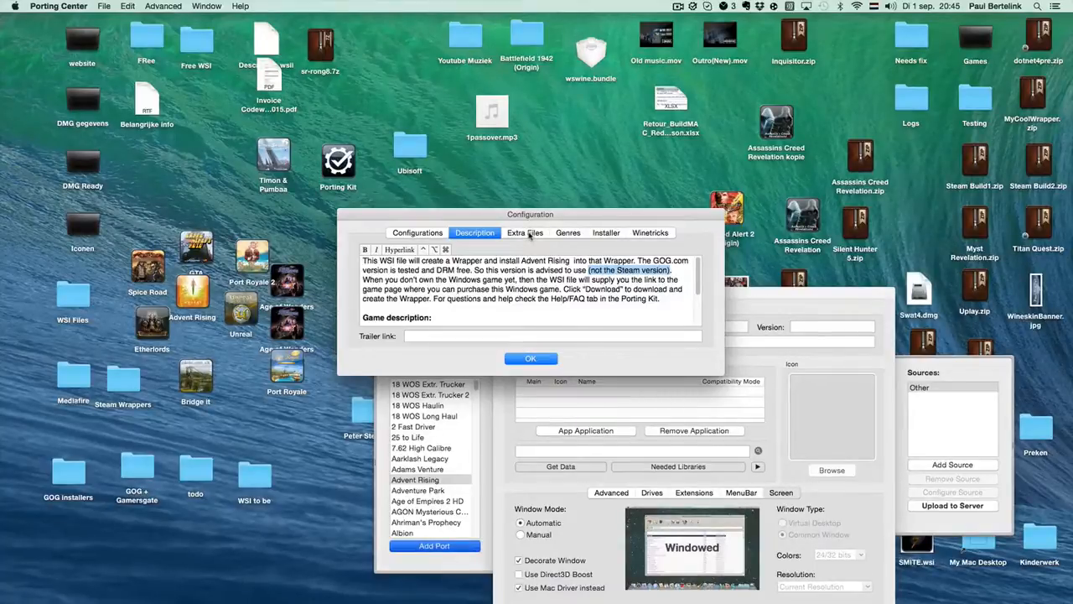
pyautogui.click(529, 234)
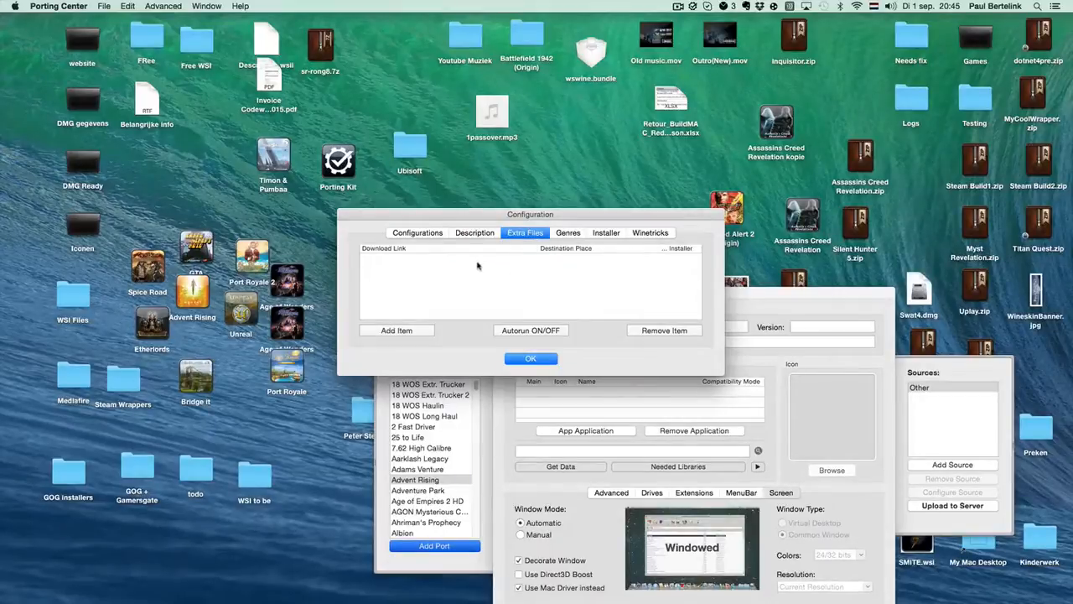
pyautogui.click(404, 330)
pyautogui.click(549, 261)
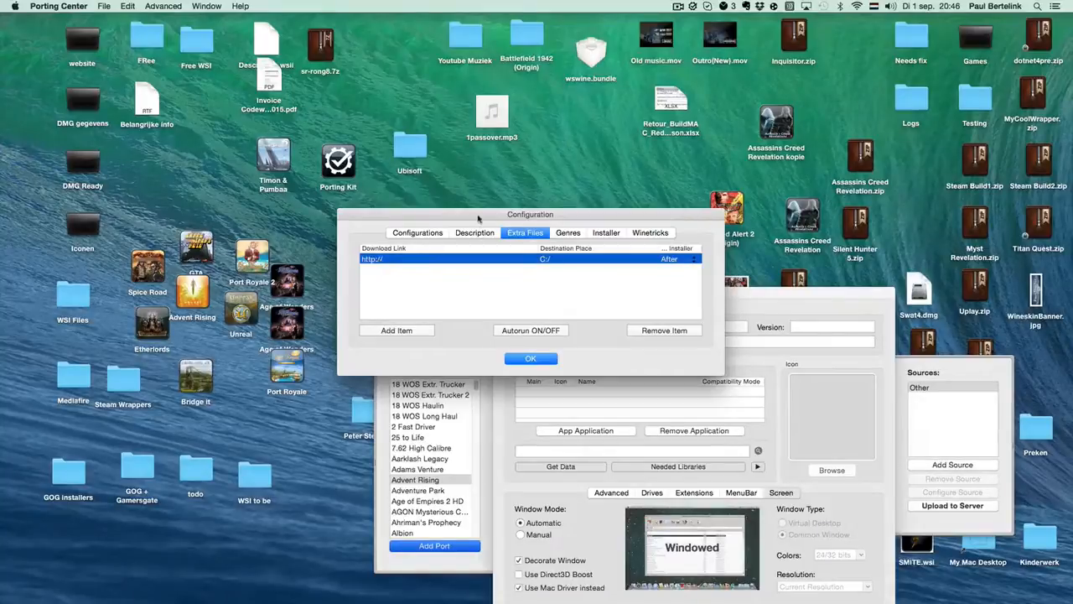
pyautogui.moveTo(479, 220); pyautogui.dragTo(515, 290)
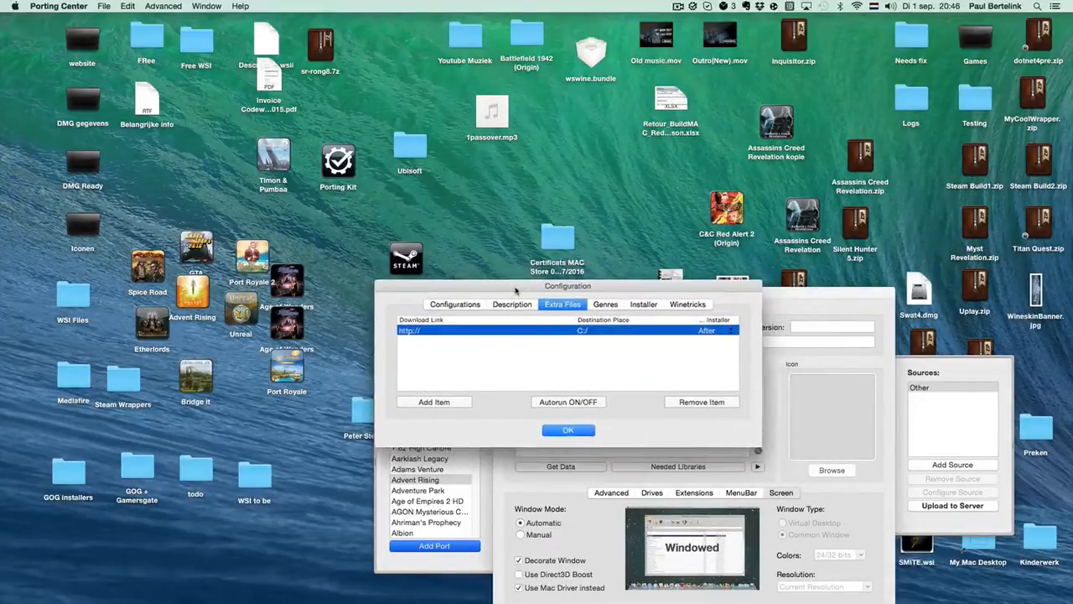
# Step: Switch to Firefox, search the web for "sudden strike 2 gamestop" and open GameTop's Sudden Strike 2 download page
pyautogui.moveTo(923, 594)
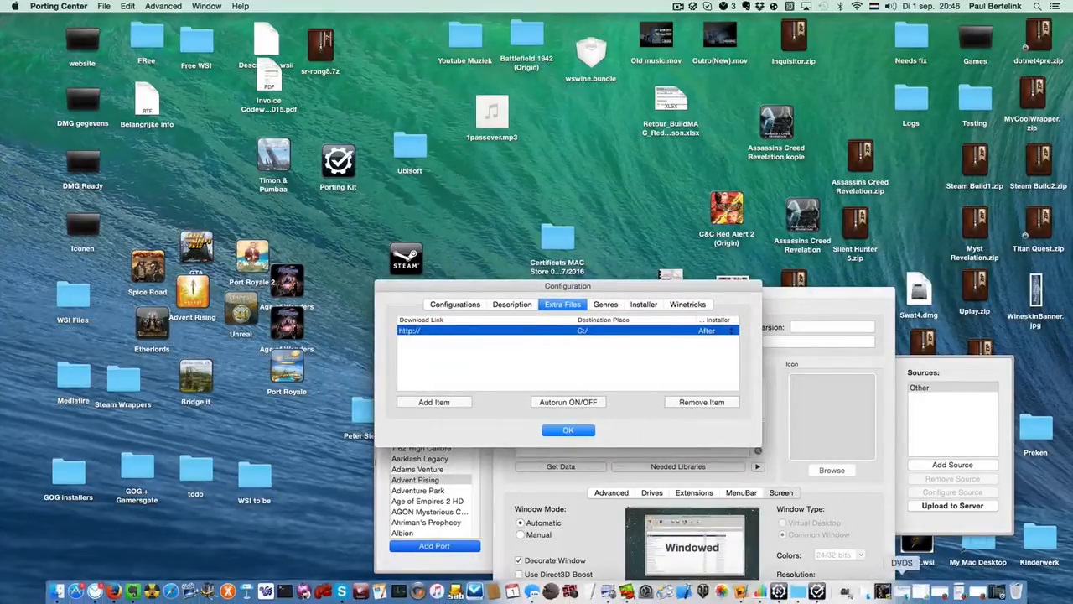
pyautogui.click(975, 592)
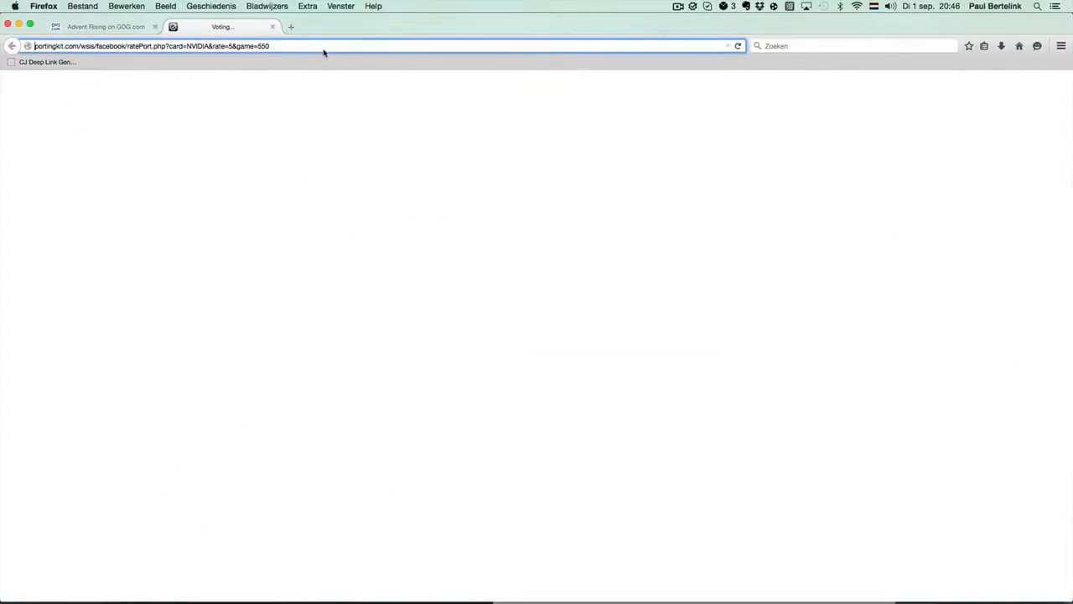
pyautogui.tripleClick(325, 48)
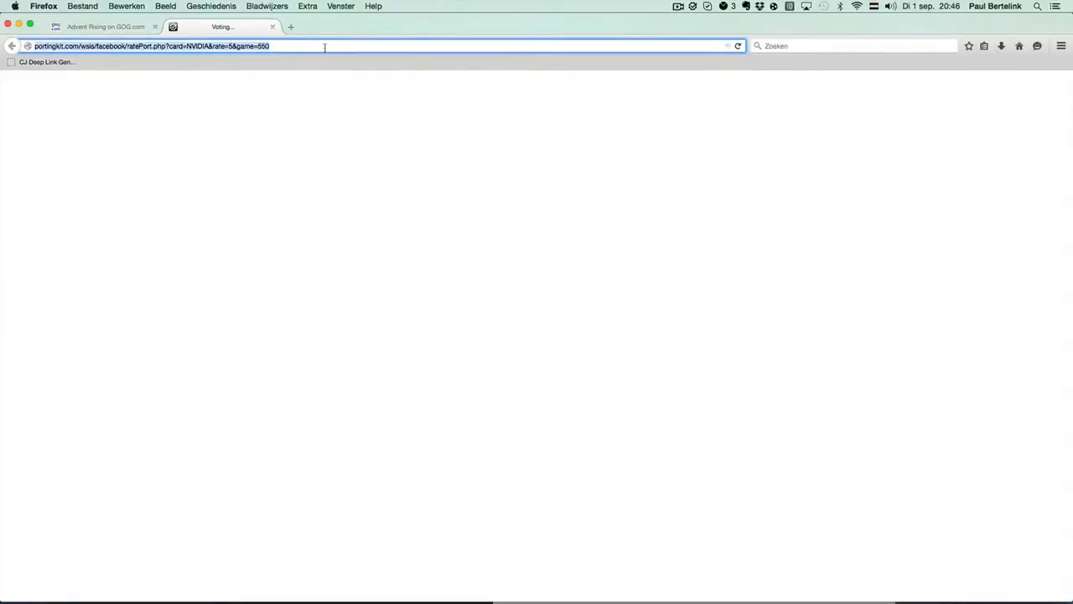
pyautogui.write('sudden str')
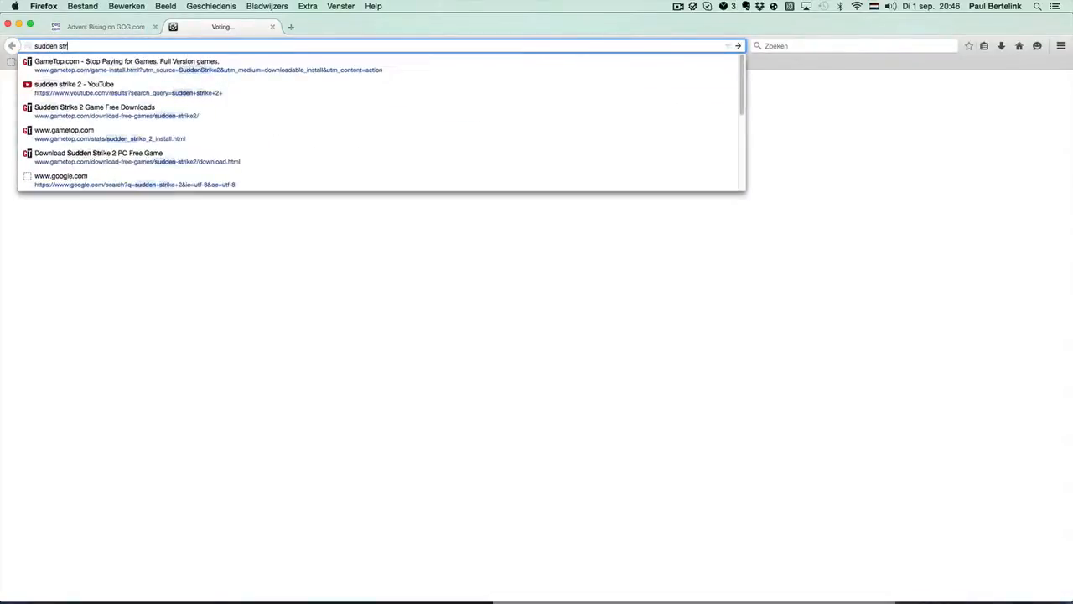
pyautogui.write('ike 2 gamestop')
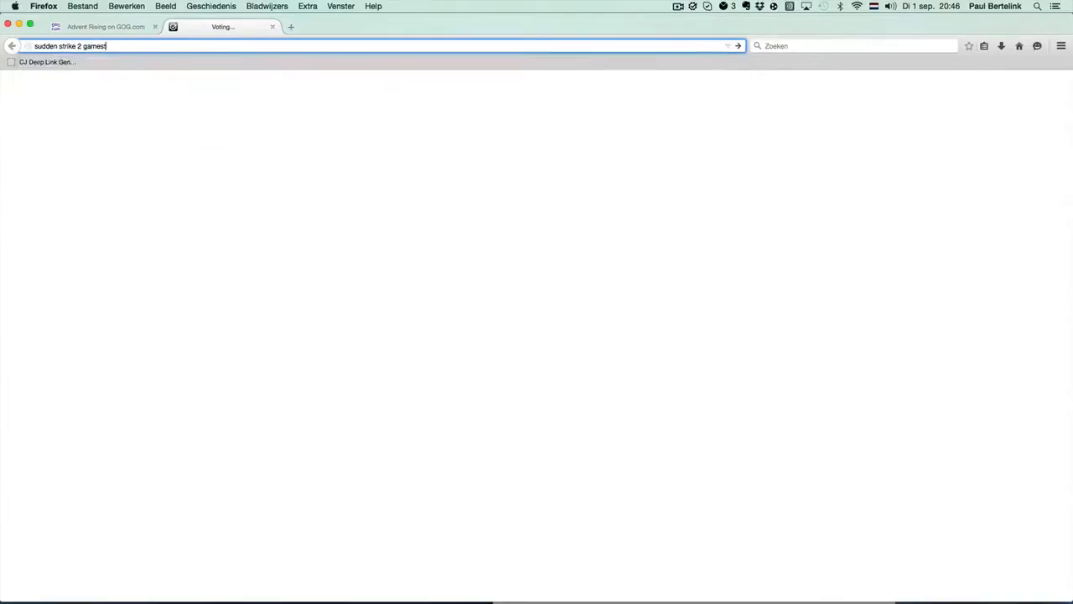
pyautogui.press('Return')
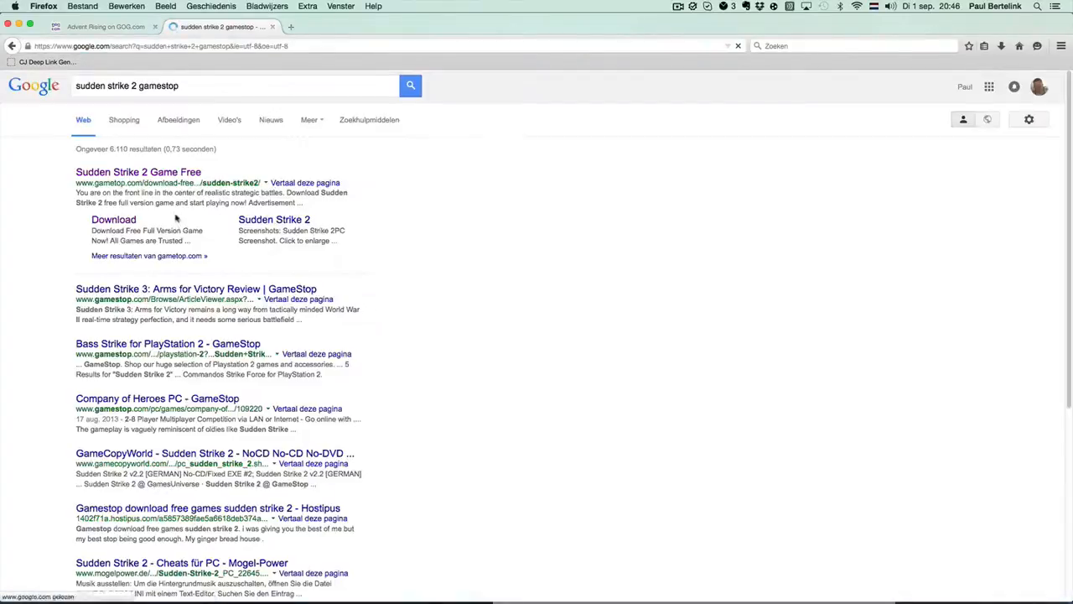
pyautogui.click(127, 221)
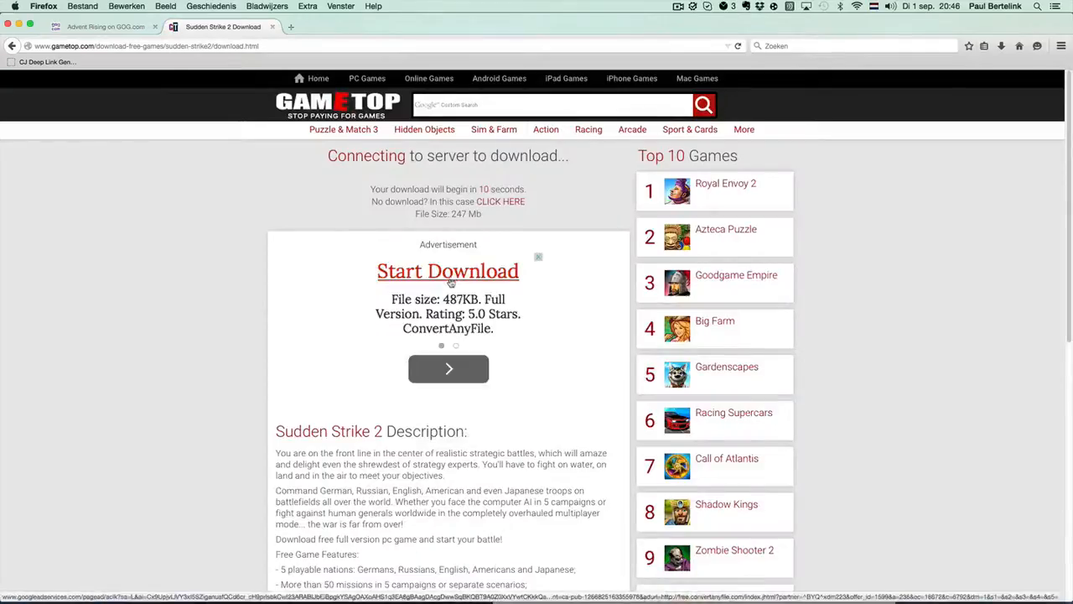
# Step: Copy the direct download link of Sudden_Strike2.exe from the page, cancel its automatic download and minimize the browser window
pyautogui.scroll(-5, 448, 285)
pyautogui.scroll(5, 444, 287)
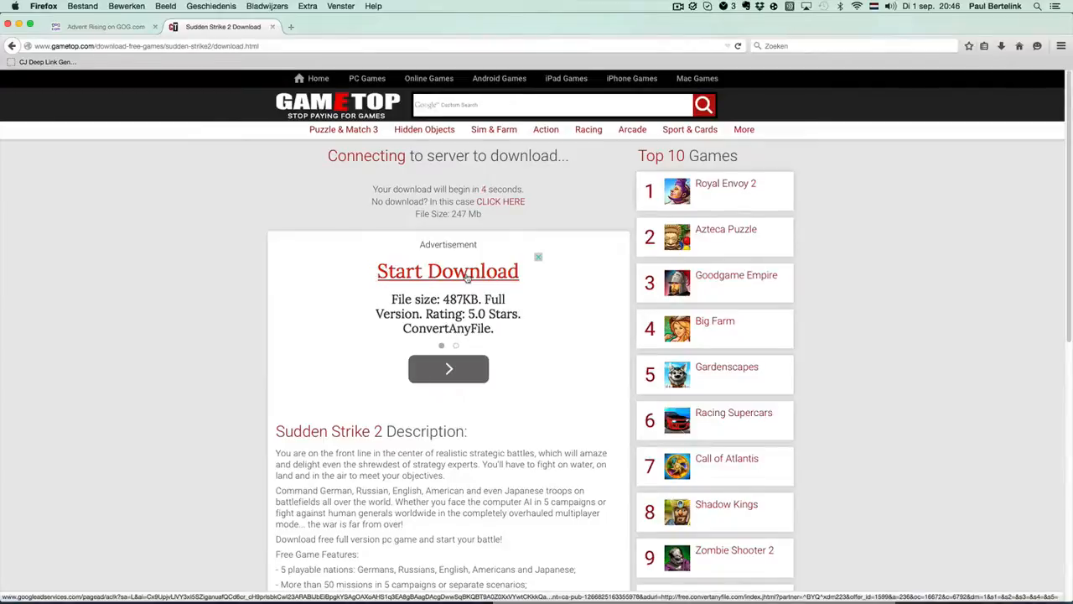
pyautogui.rightClick(502, 204)
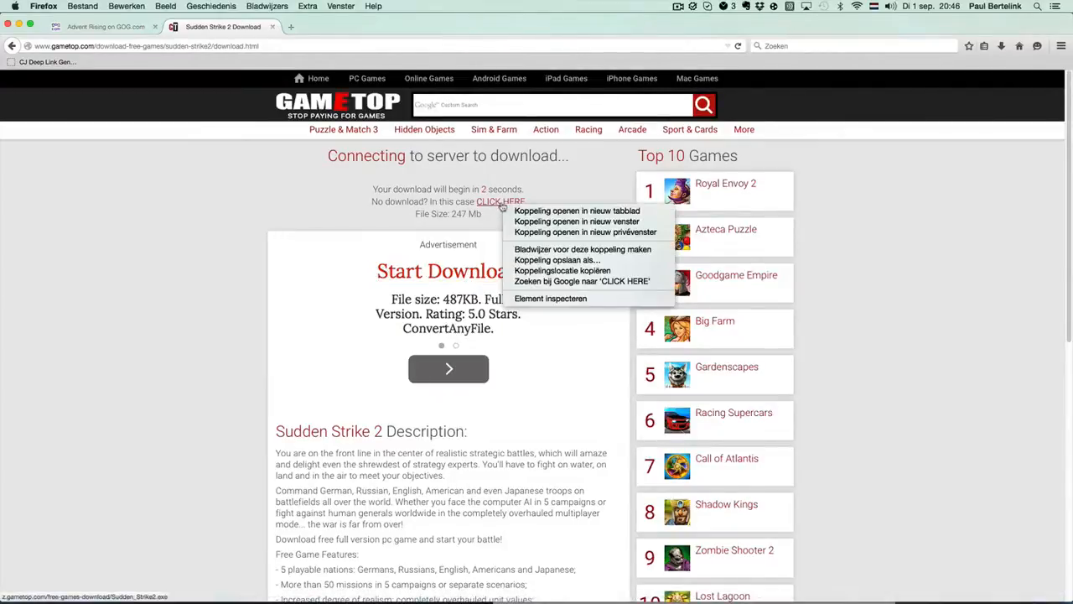
pyautogui.click(554, 271)
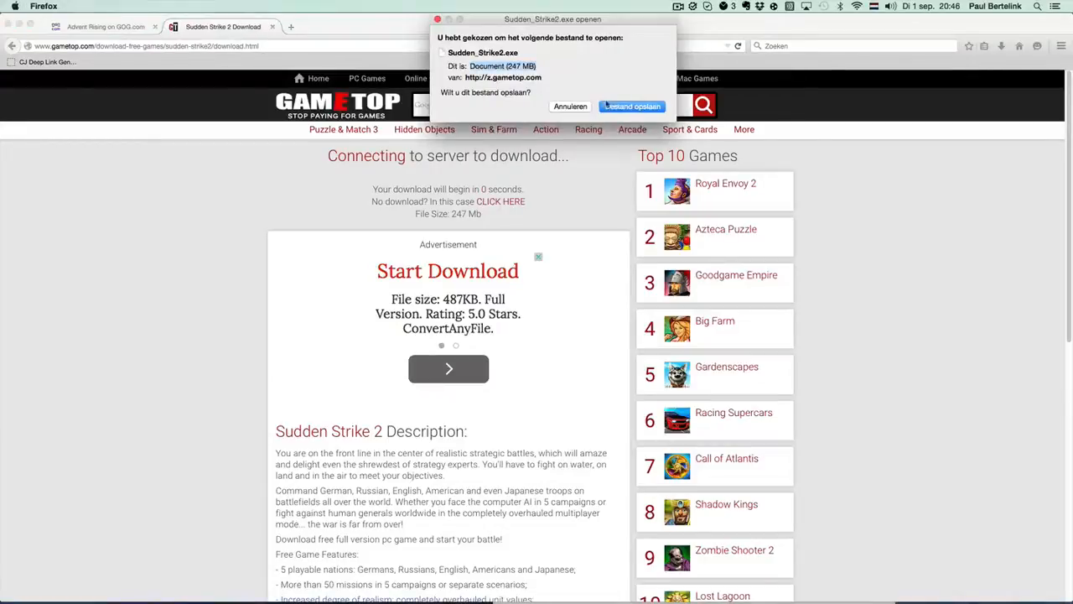
pyautogui.click(584, 107)
pyautogui.click(19, 25)
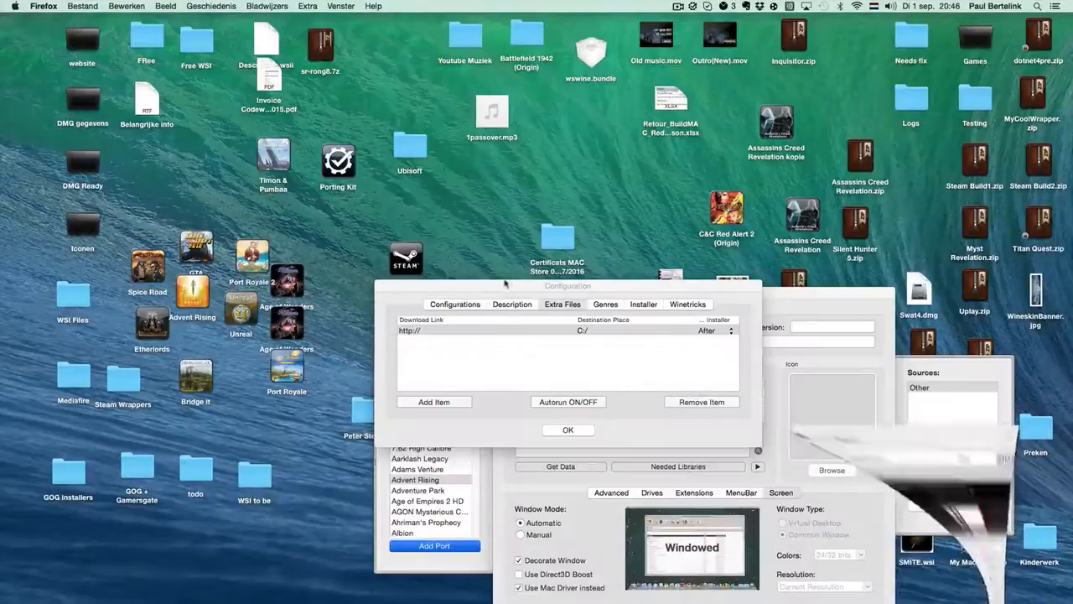
pyautogui.click(500, 340)
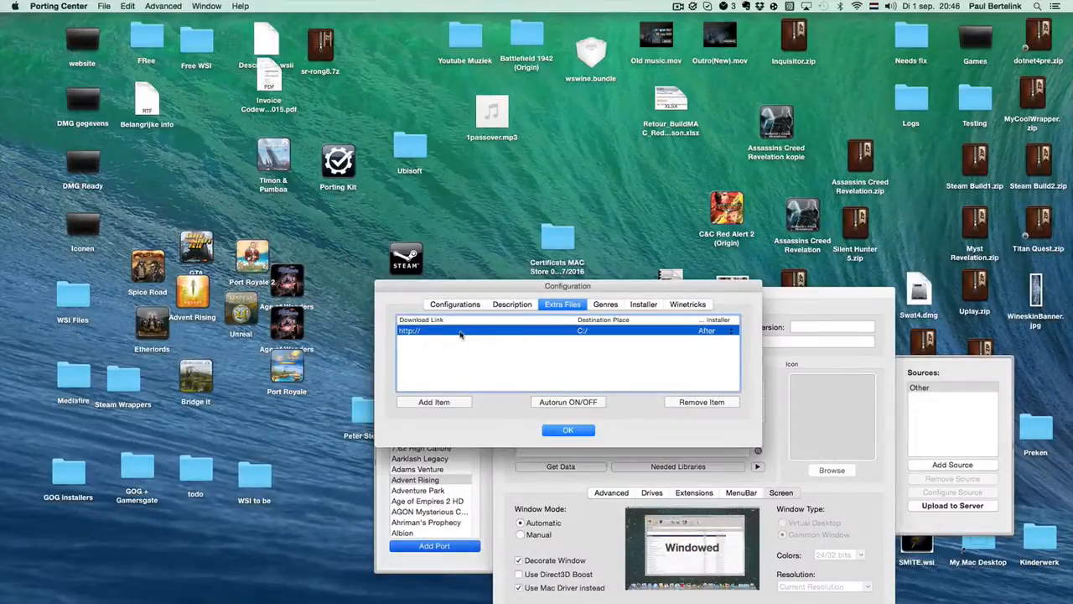
pyautogui.click(418, 335)
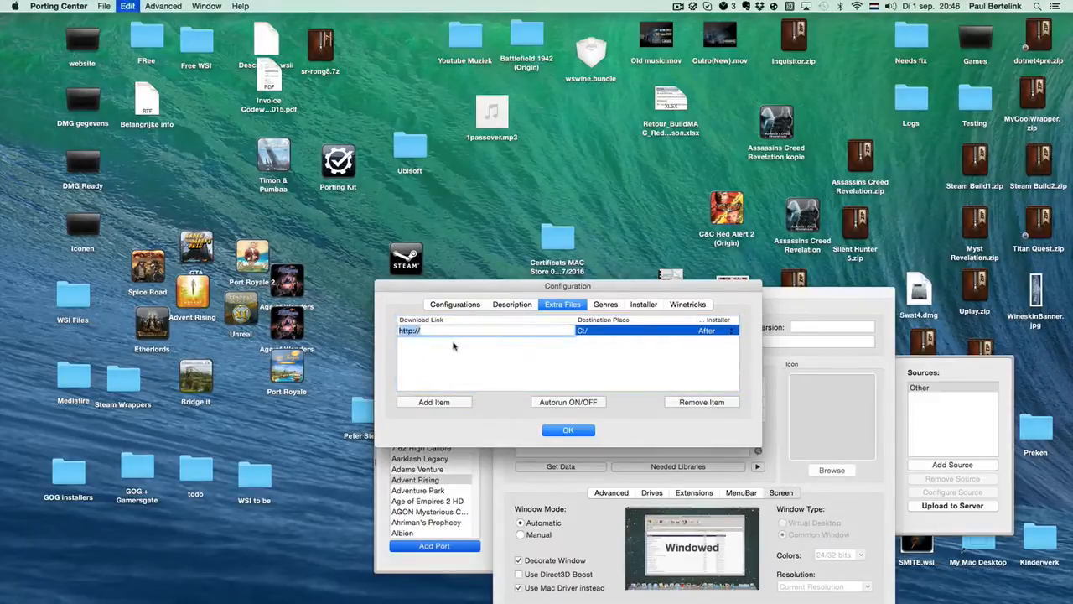
pyautogui.press('super+v')
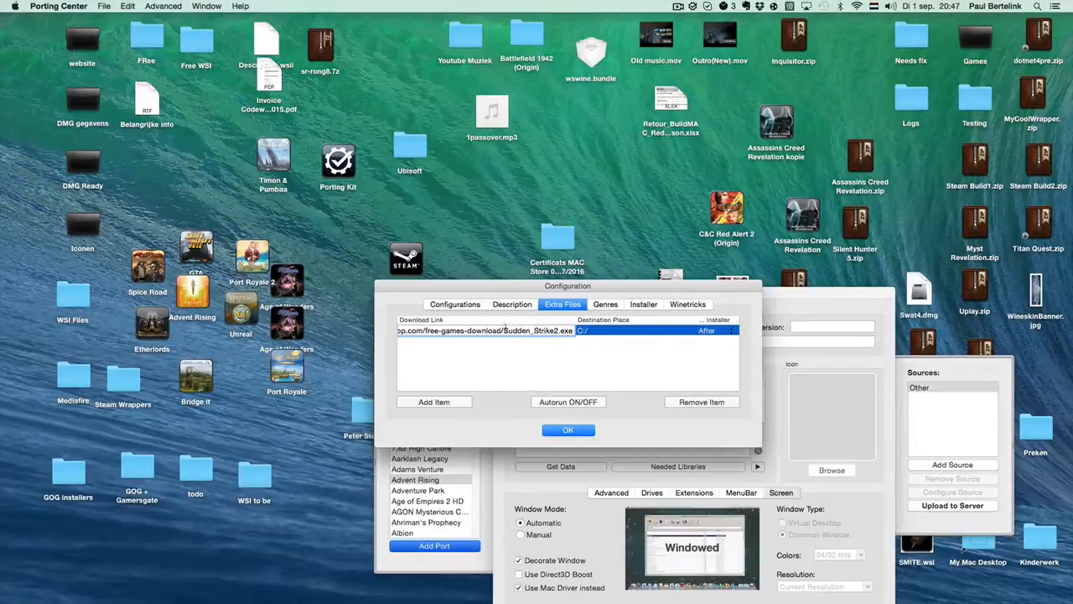
pyautogui.moveTo(504, 330); pyautogui.dragTo(574, 330)
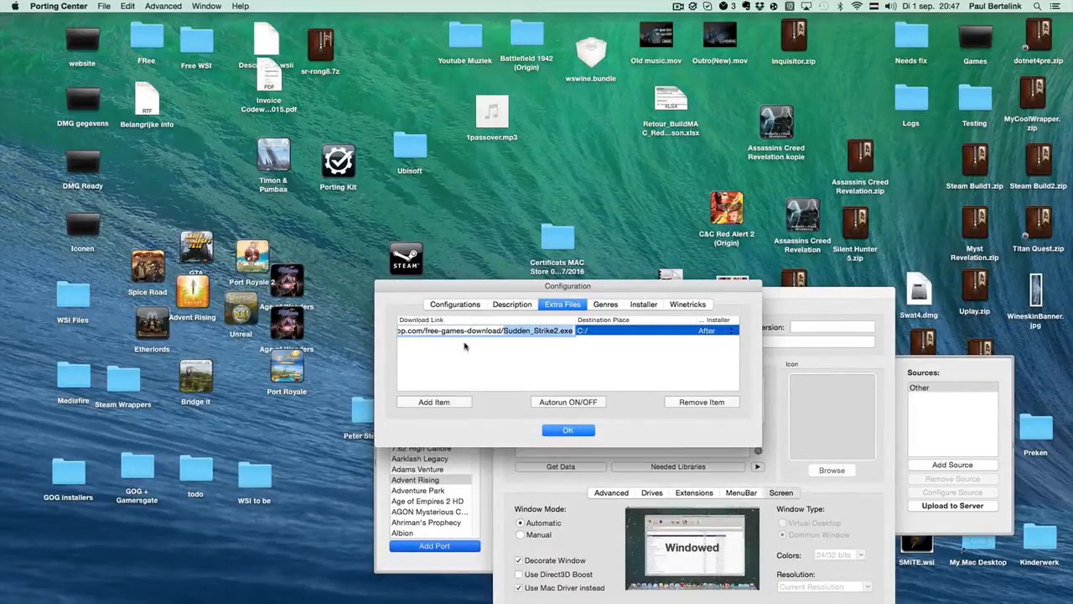
pyautogui.click(564, 357)
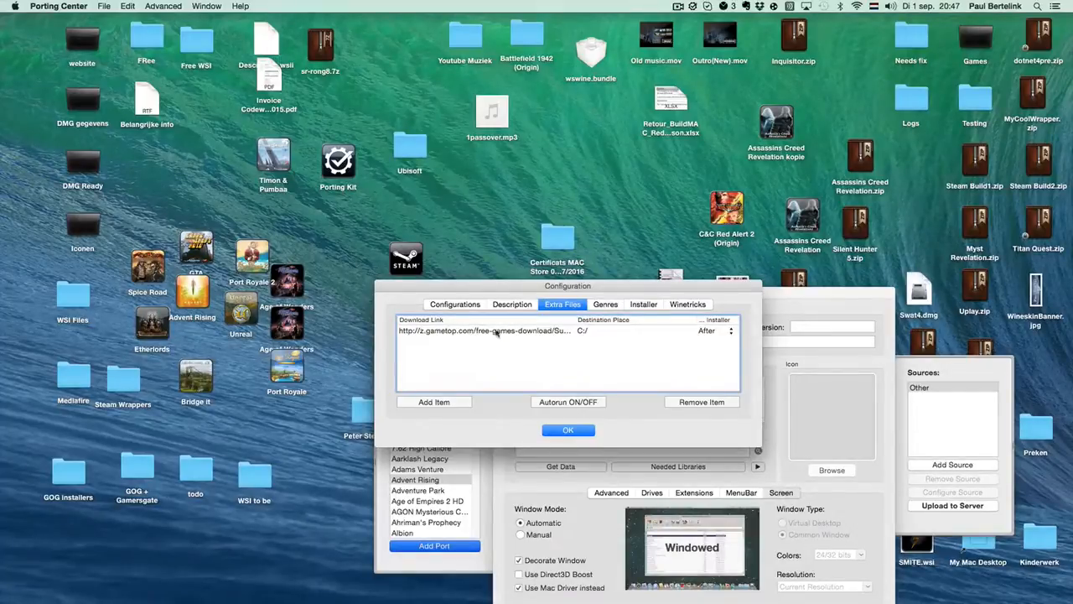
# Step: Turn on autorun for the Sudden Strike 2 extra file and widen the installer column of the list
pyautogui.click(564, 331)
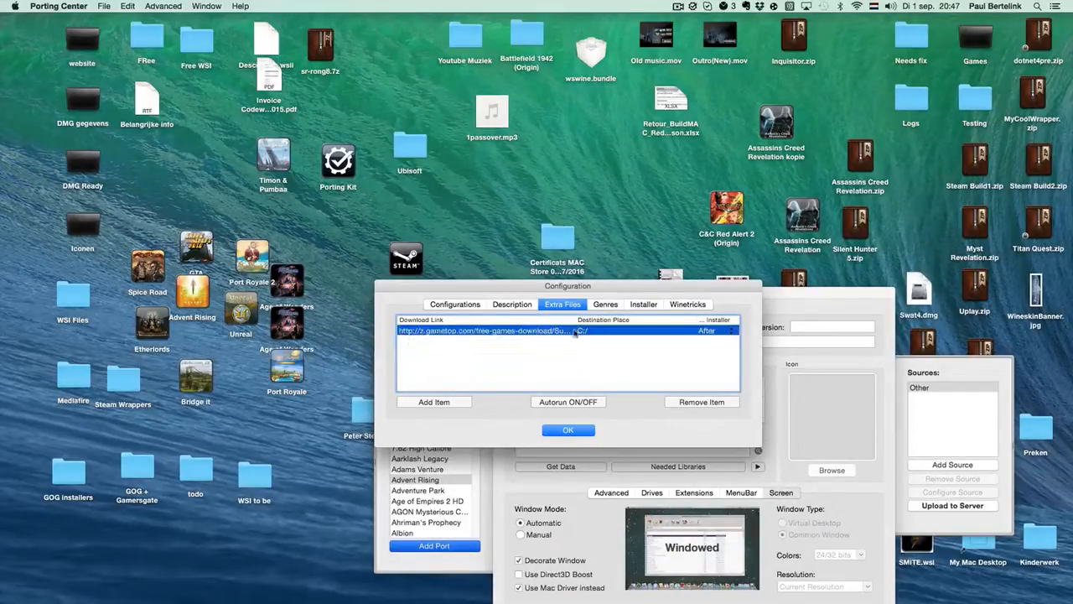
pyautogui.click(574, 403)
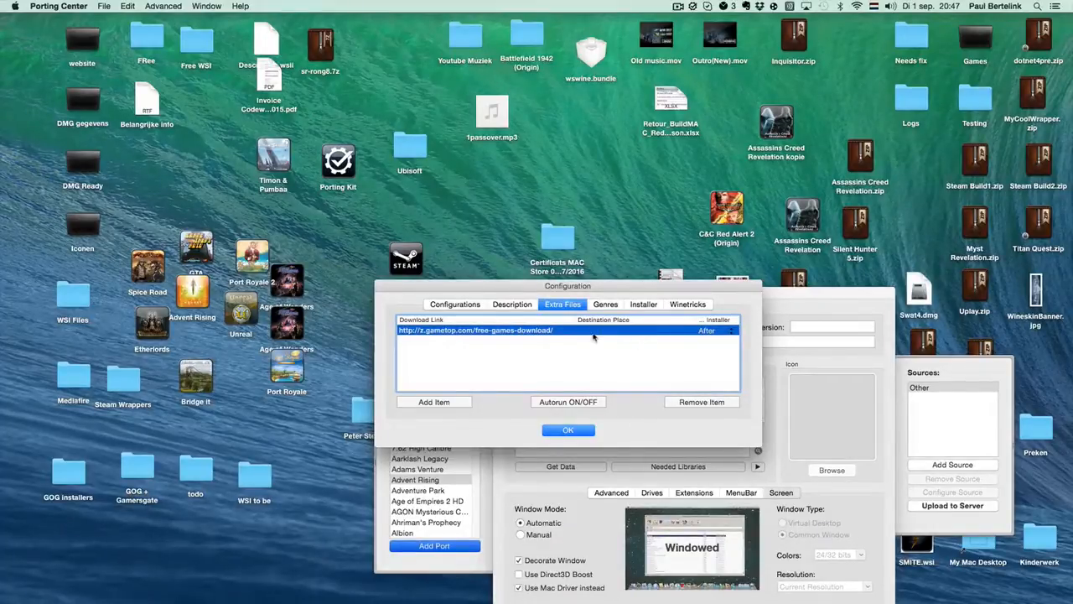
pyautogui.click(518, 364)
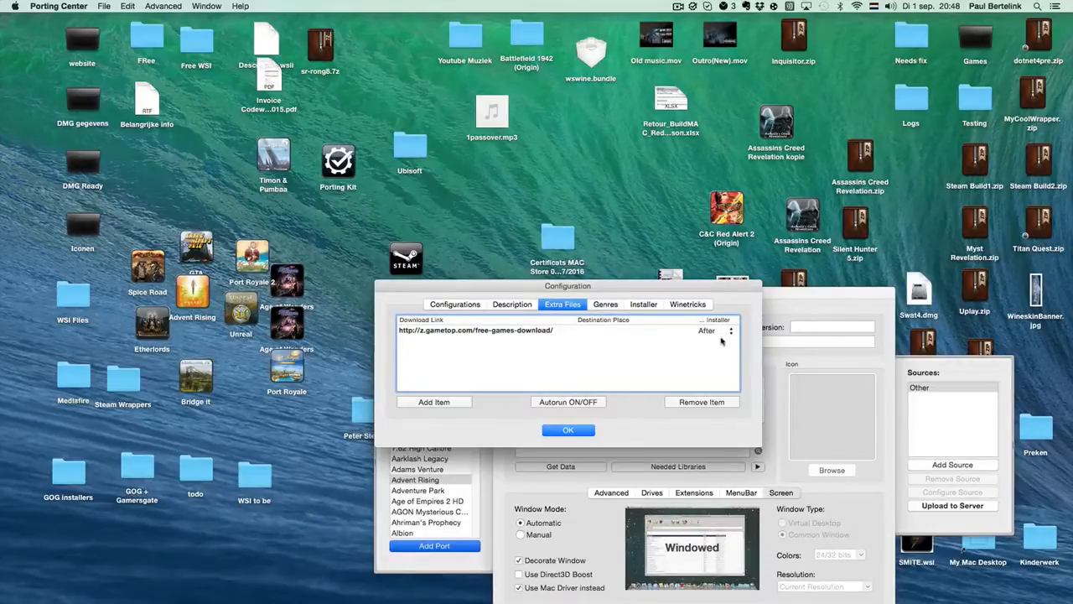
pyautogui.moveTo(699, 322); pyautogui.dragTo(668, 321)
pyautogui.moveTo(652, 319); pyautogui.dragTo(666, 320)
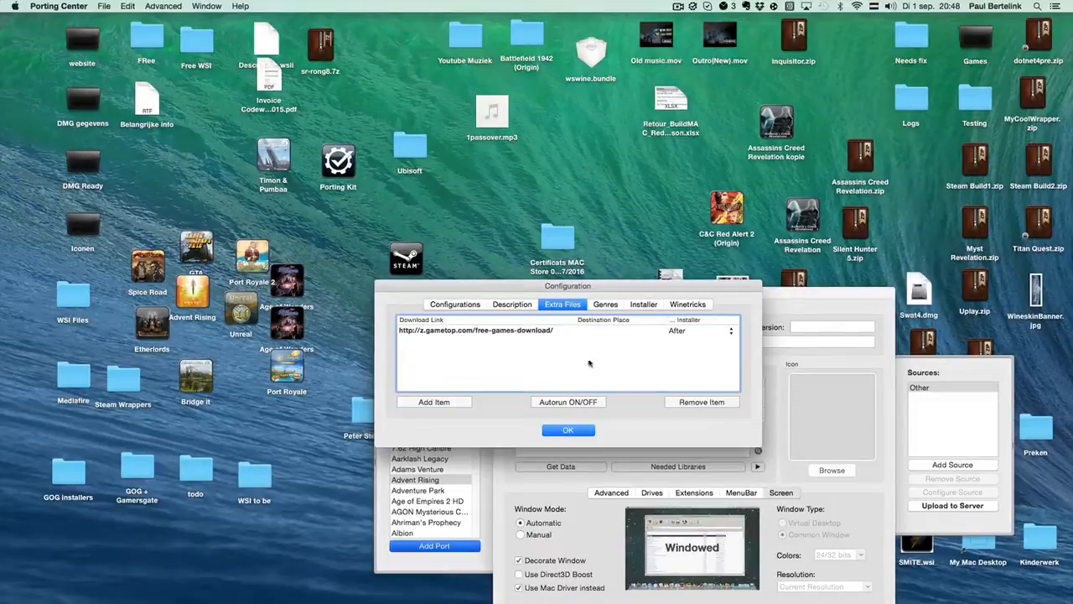
# Step: Add a second extra file item, set its installer timing to Before, and remove it from the list again
pyautogui.click(446, 404)
pyautogui.click(729, 342)
pyautogui.click(709, 353)
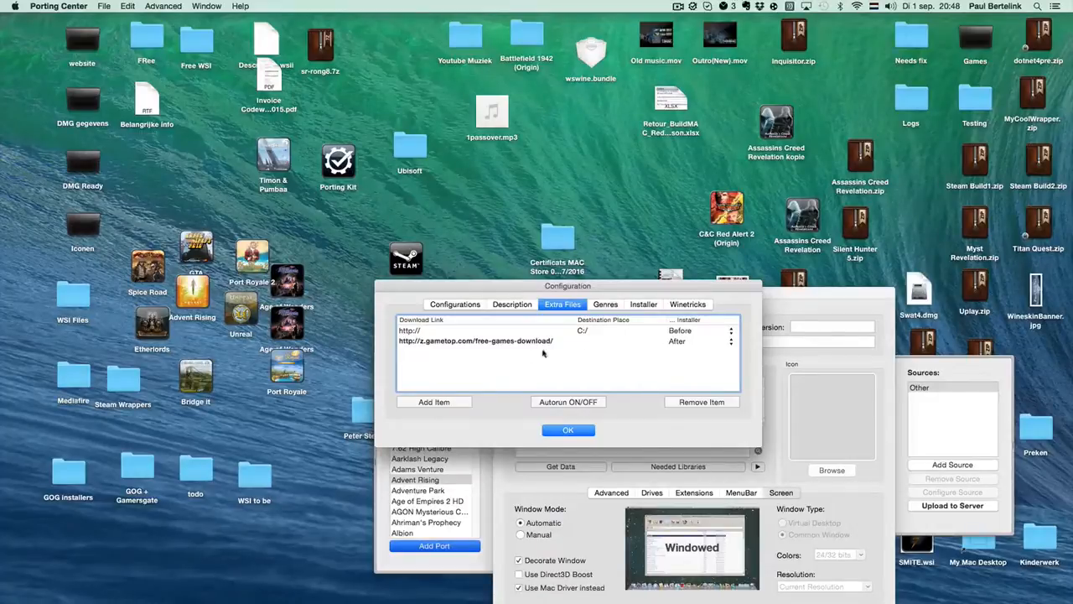
pyautogui.click(504, 335)
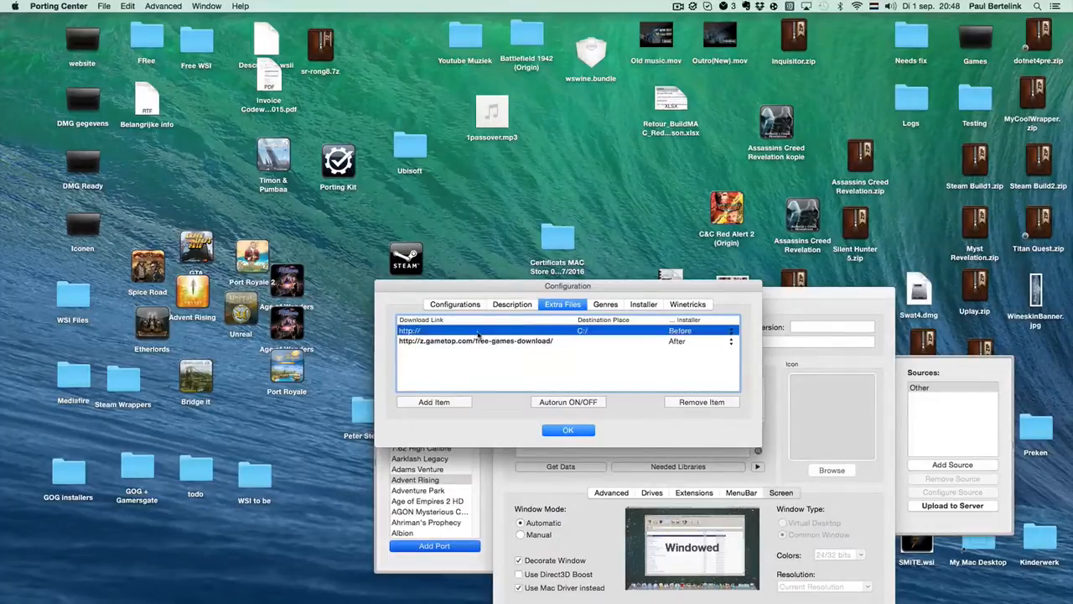
pyautogui.click(704, 402)
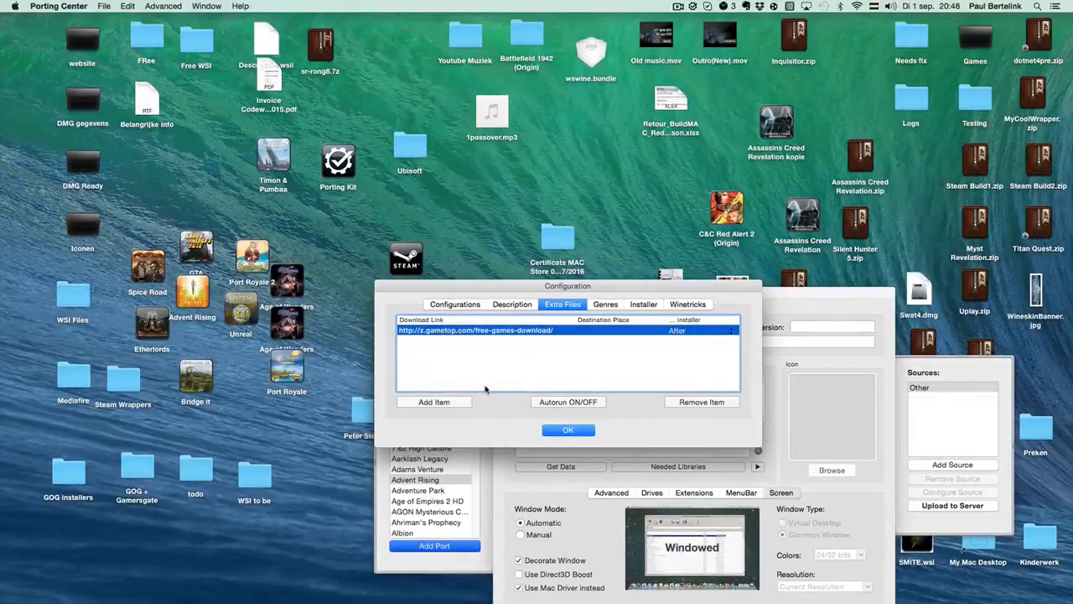
# Step: Open the remaining item's download link for editing and highlight the file name at its end
pyautogui.doubleClick(457, 333)
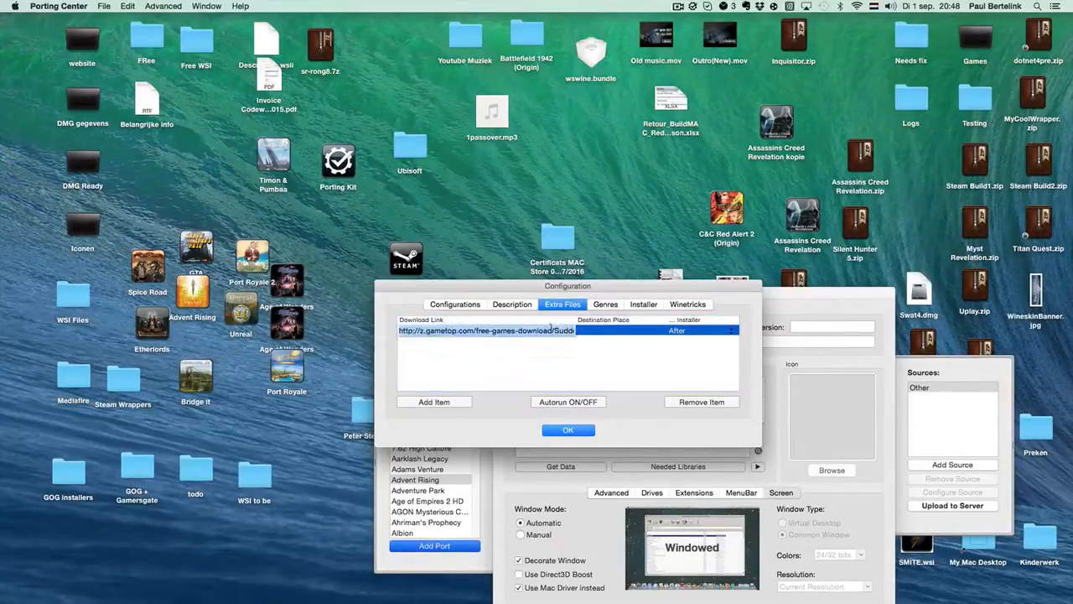
pyautogui.moveTo(549, 331); pyautogui.dragTo(603, 334)
pyautogui.press('BackSpace')
pyautogui.click(580, 352)
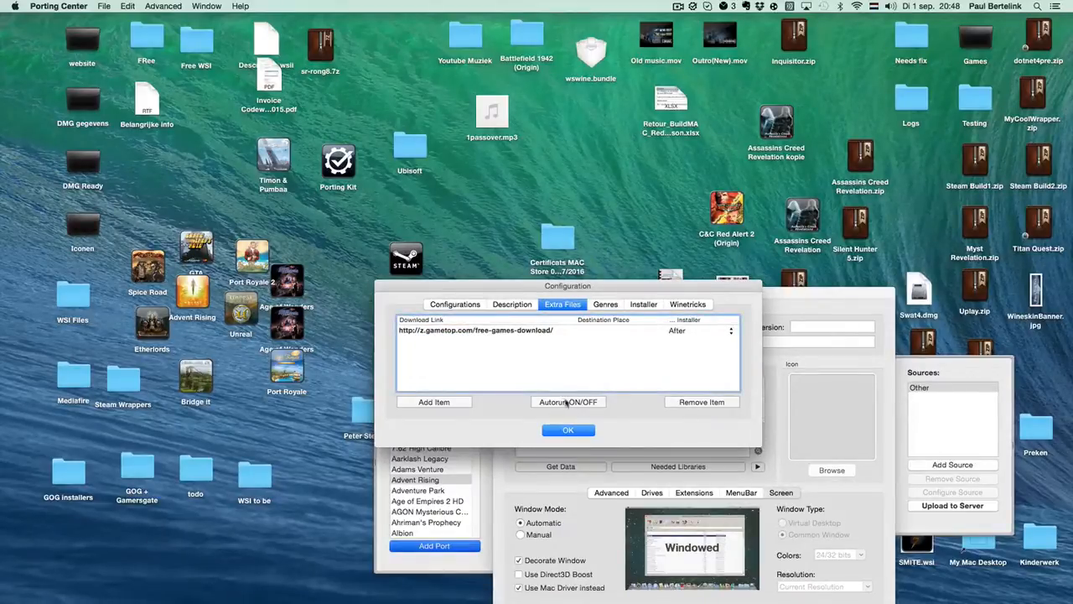
# Step: Toggle autorun off and back on twice for the Sudden Strike 2 extra file, leaving it switched on
pyautogui.click(604, 322)
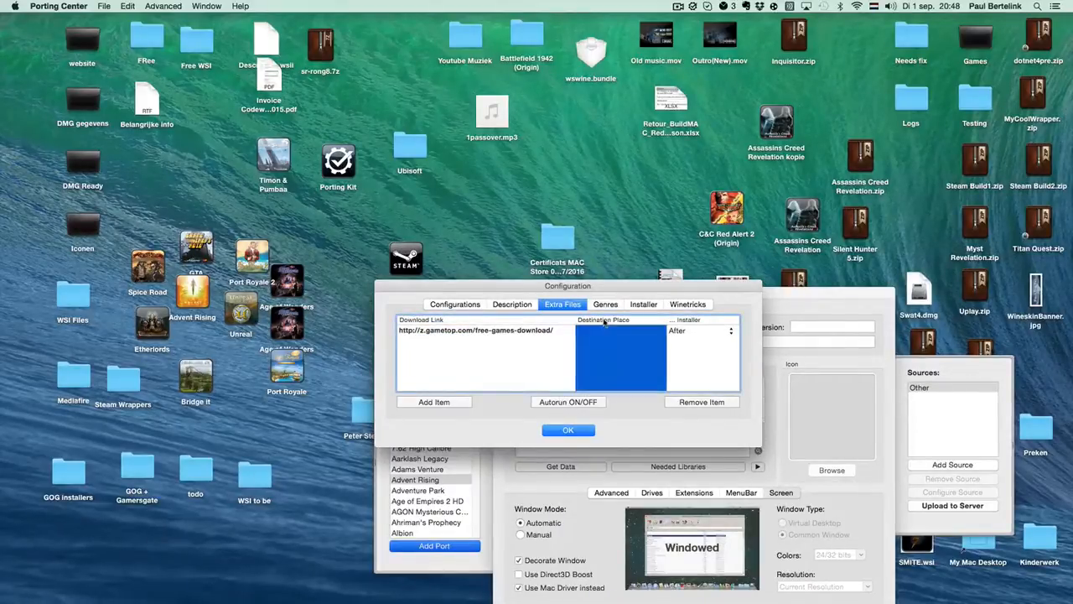
pyautogui.click(539, 399)
pyautogui.click(521, 332)
pyautogui.click(576, 403)
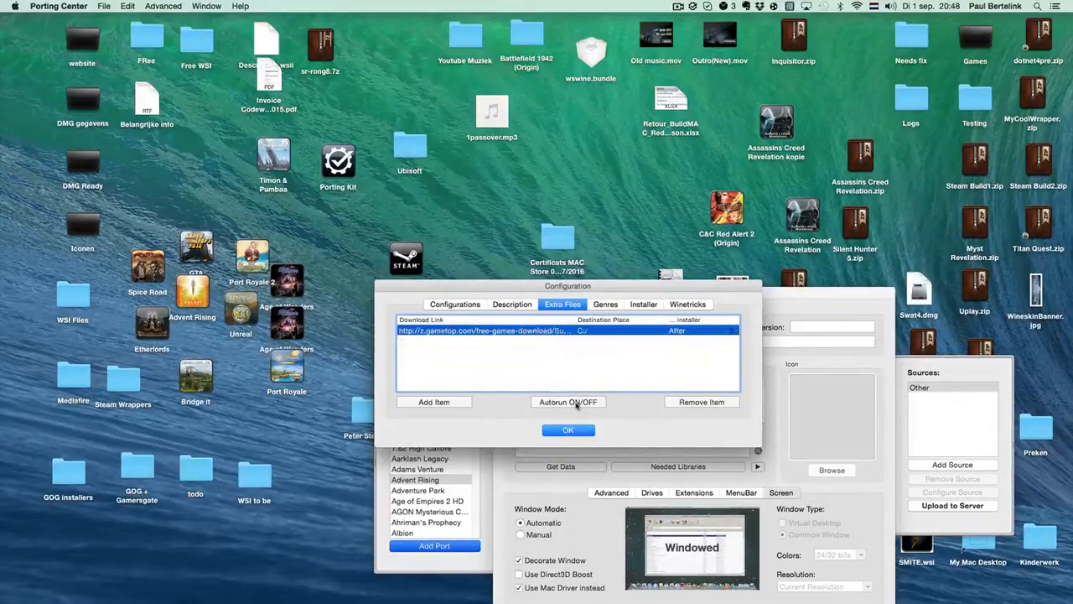
pyautogui.click(575, 402)
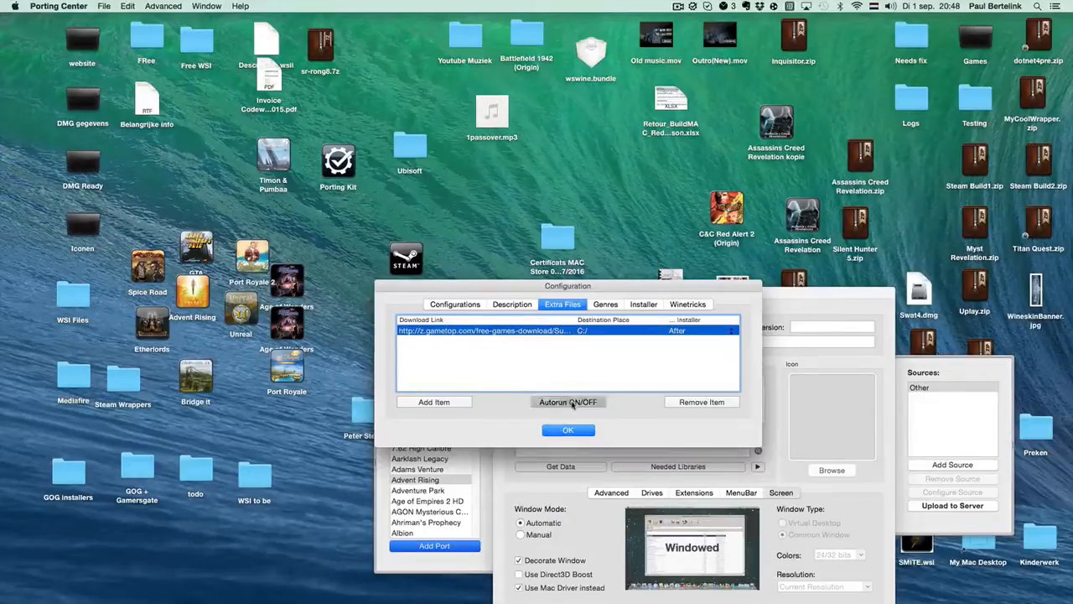
pyautogui.click(581, 351)
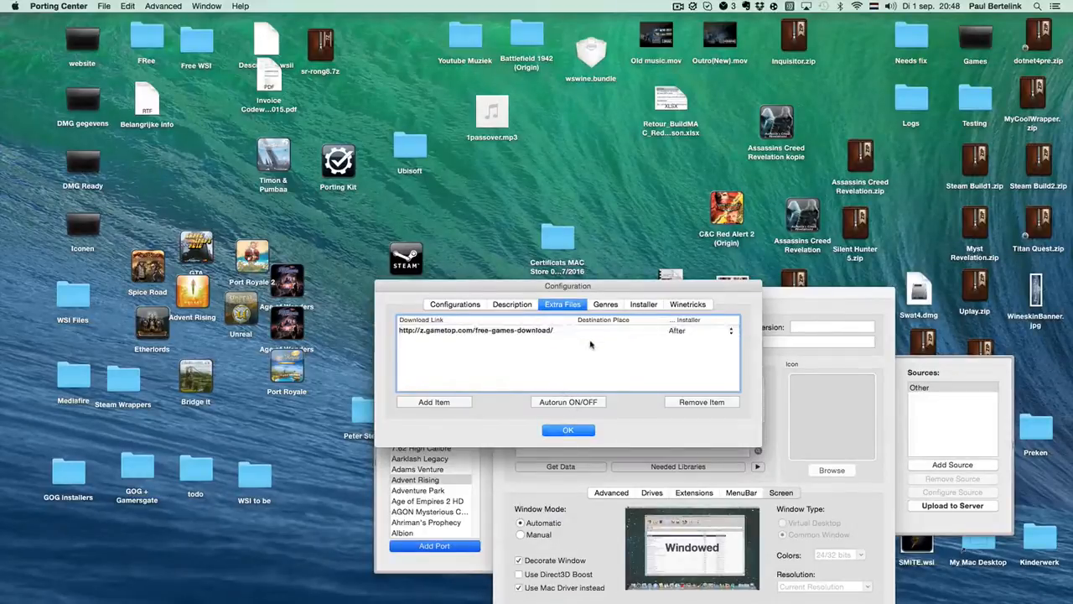
pyautogui.click(518, 332)
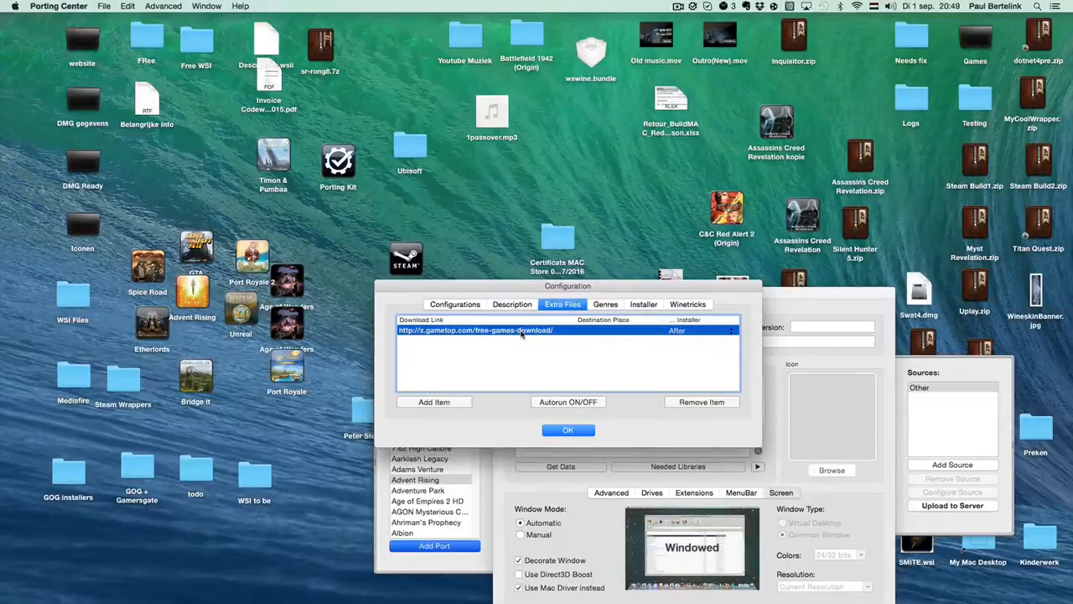
pyautogui.click(569, 403)
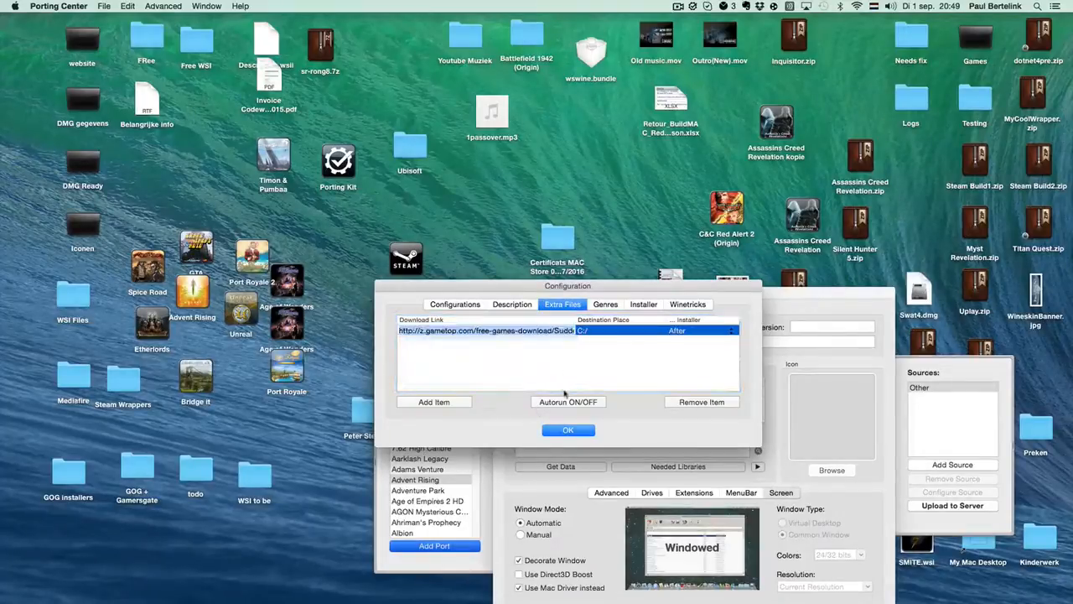
pyautogui.click(566, 402)
pyautogui.click(577, 377)
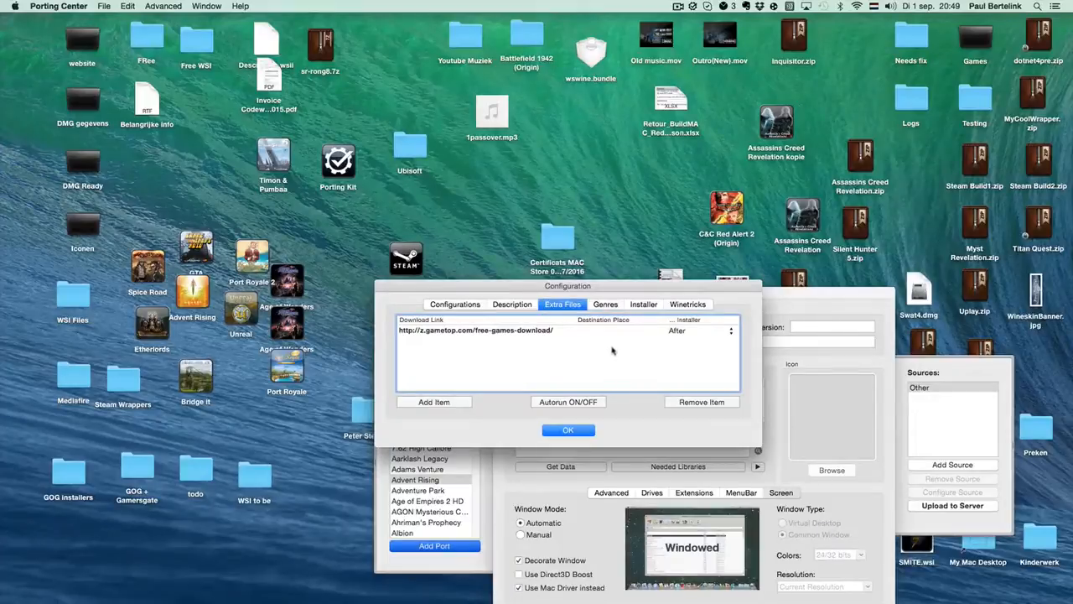
# Step: Set the port's genre to Strategy and its type to Full game
pyautogui.click(605, 305)
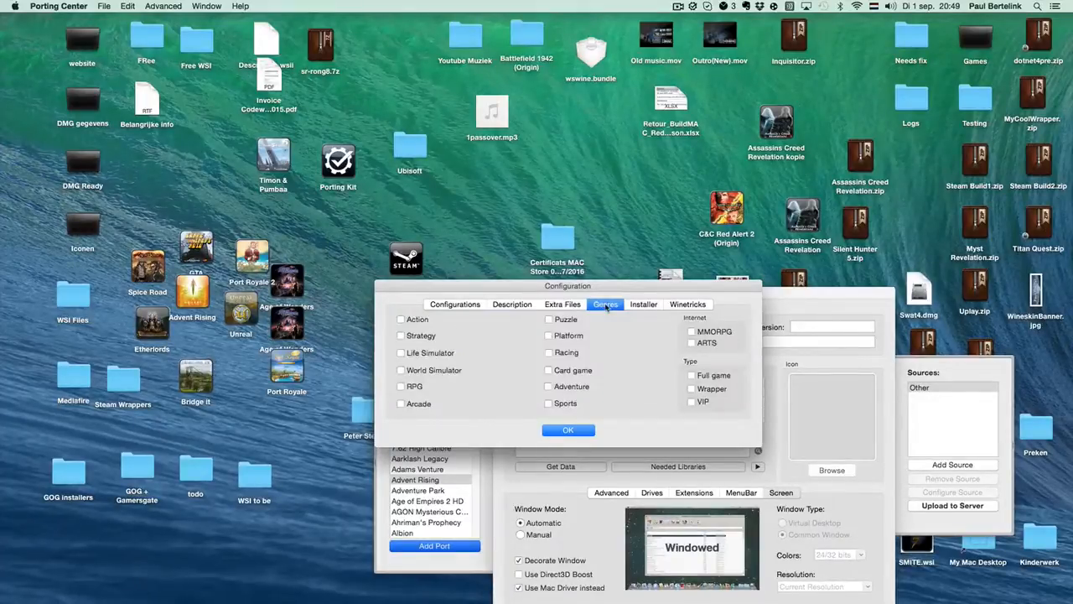
pyautogui.click(402, 336)
pyautogui.click(691, 389)
pyautogui.click(691, 375)
# Step: Switch to Porting Kit and create the Trackmania Nations Forever port in Programma's with source Other, allowing WineskinX11 incoming network connections
pyautogui.click(342, 161)
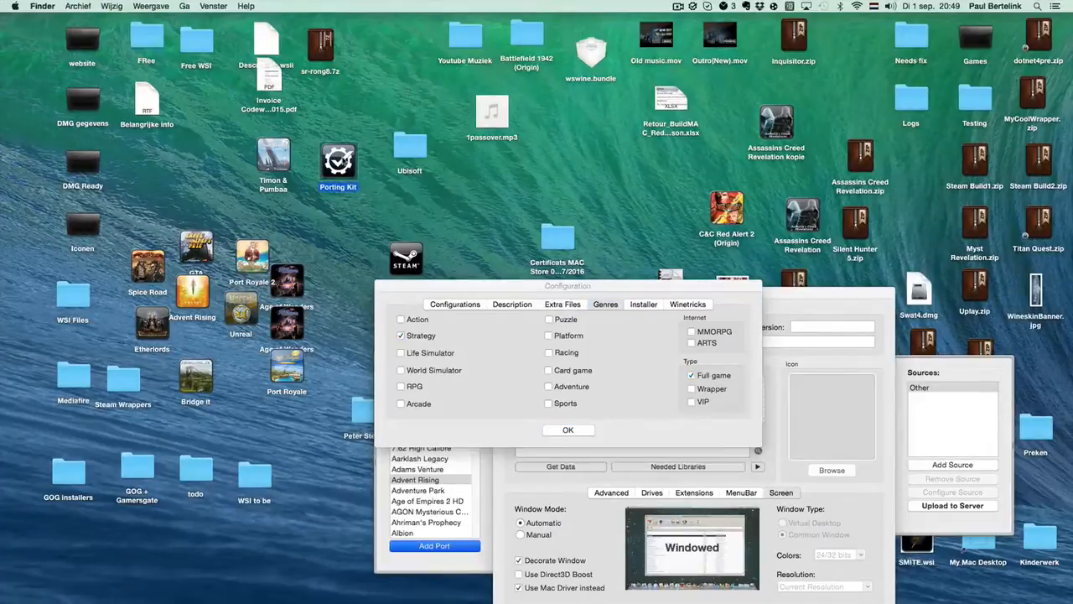
pyautogui.doubleClick(342, 161)
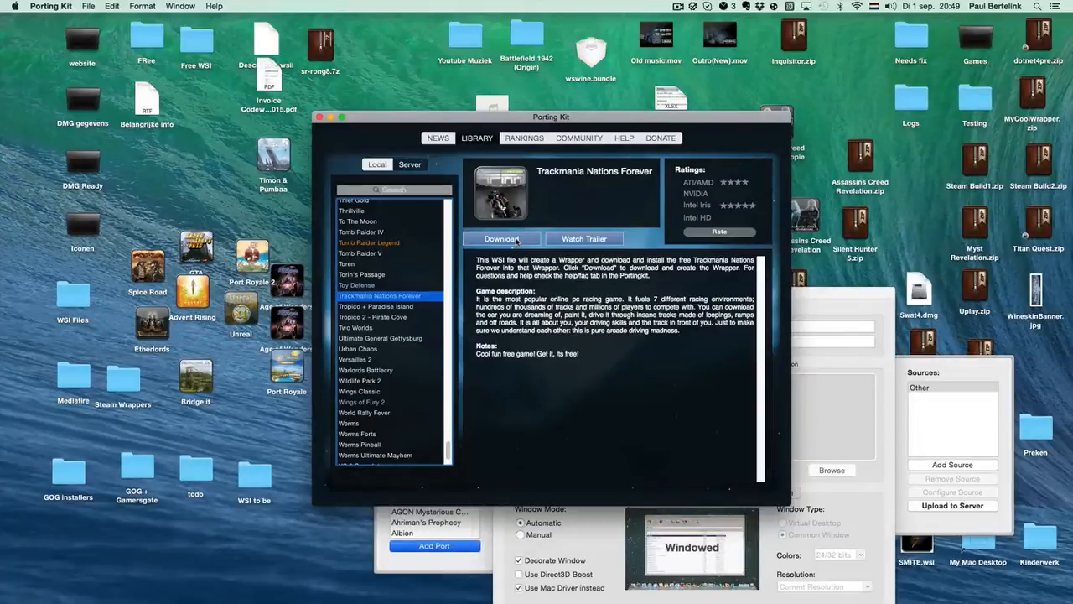
pyautogui.click(517, 240)
pyautogui.click(658, 288)
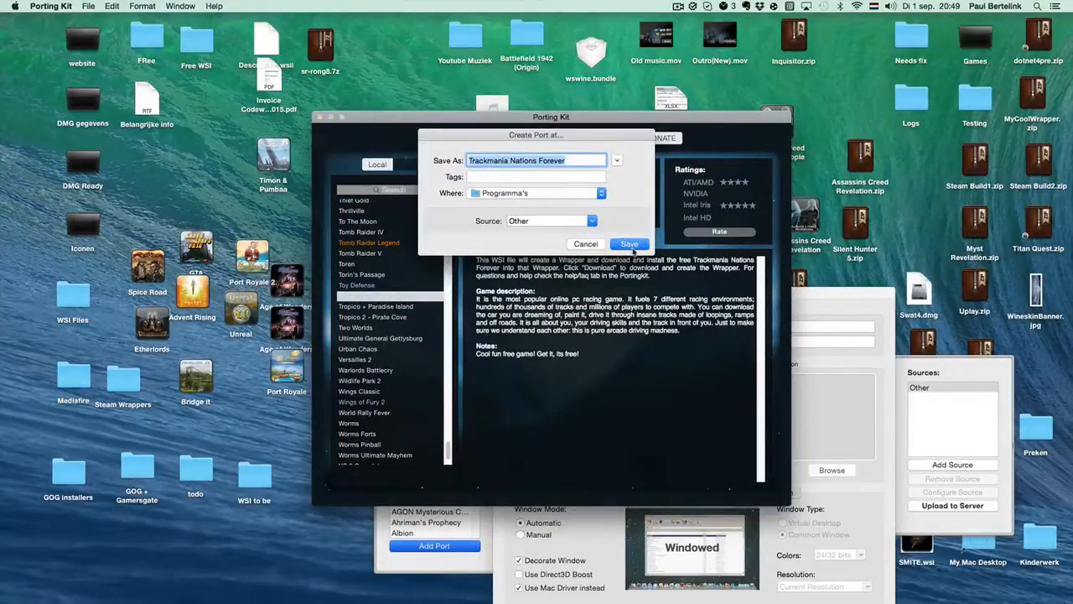
pyautogui.click(630, 245)
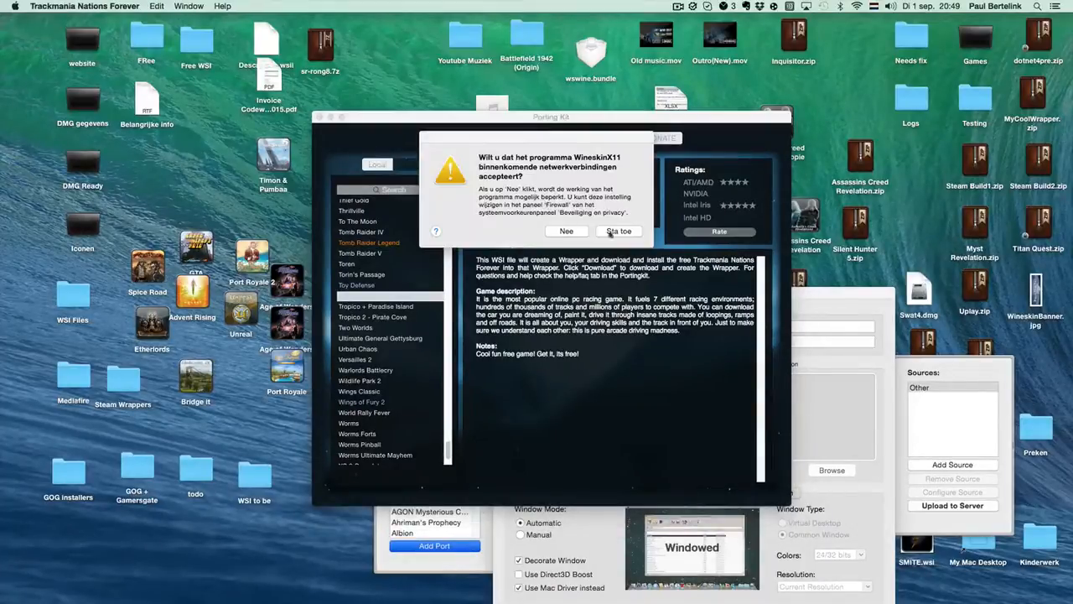
pyautogui.click(630, 236)
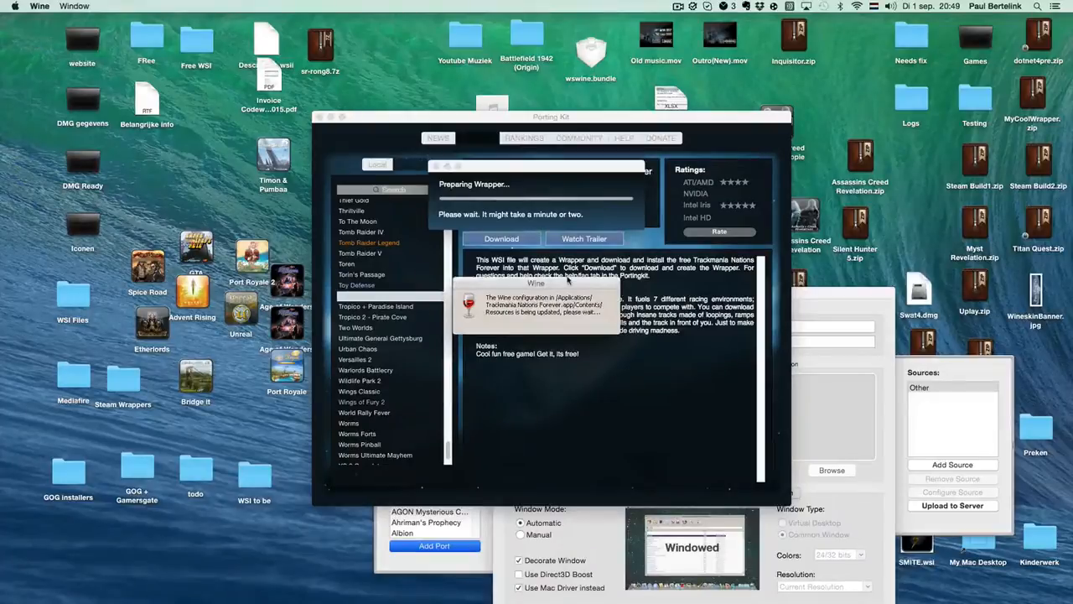
pyautogui.click(567, 343)
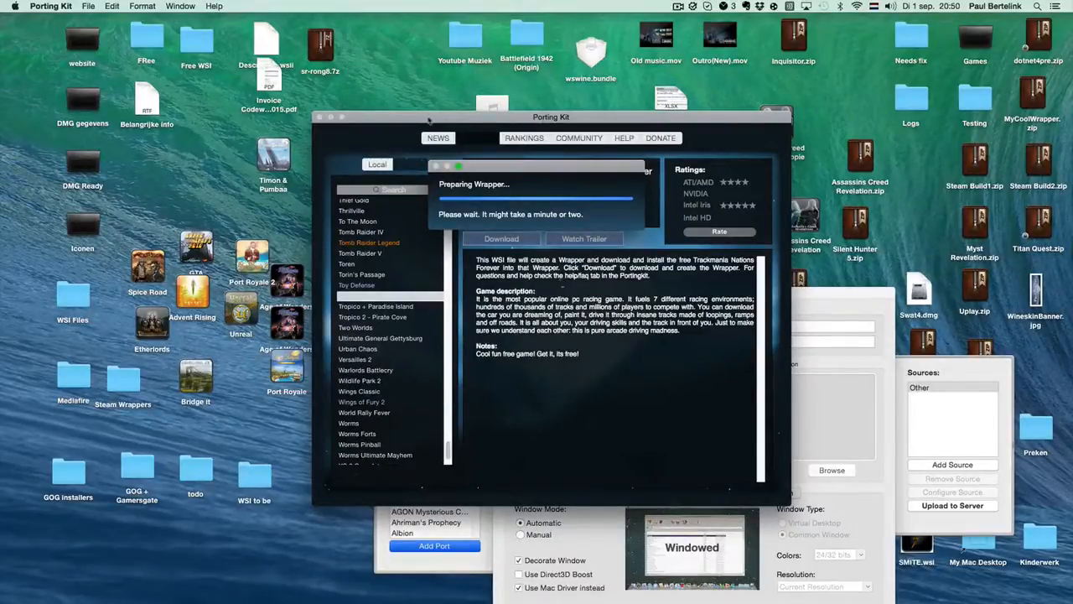
# Step: Arrange the Porting Kit window, its progress dialog and the Porting Center Configuration window side by side, showing the port's extra files
pyautogui.moveTo(431, 119); pyautogui.dragTo(165, 55)
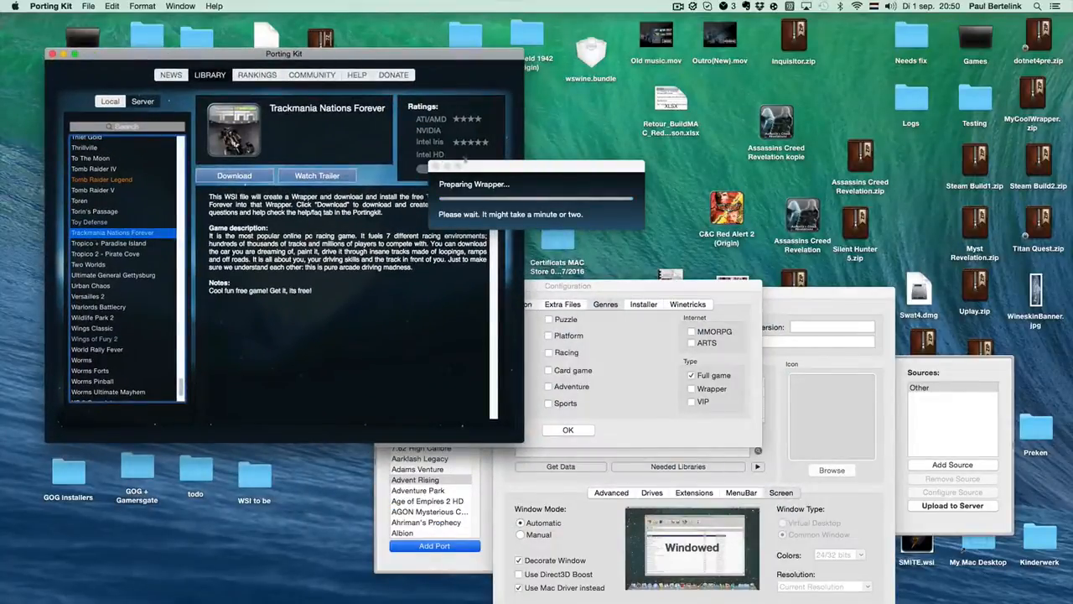
pyautogui.moveTo(498, 170); pyautogui.dragTo(256, 101)
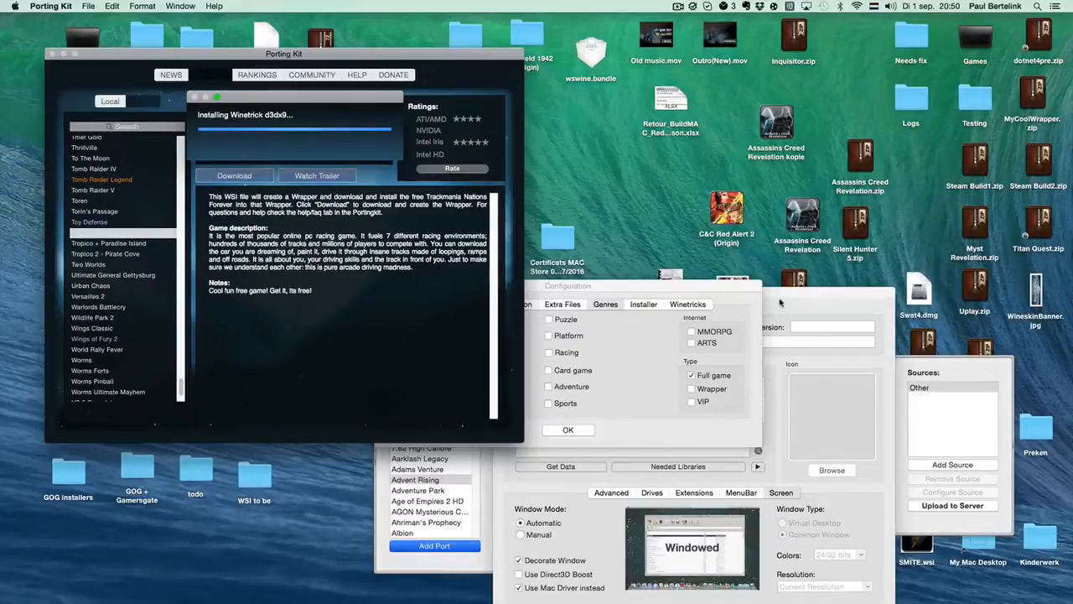
pyautogui.moveTo(682, 291); pyautogui.dragTo(820, 286)
pyautogui.click(699, 300)
pyautogui.click(692, 317)
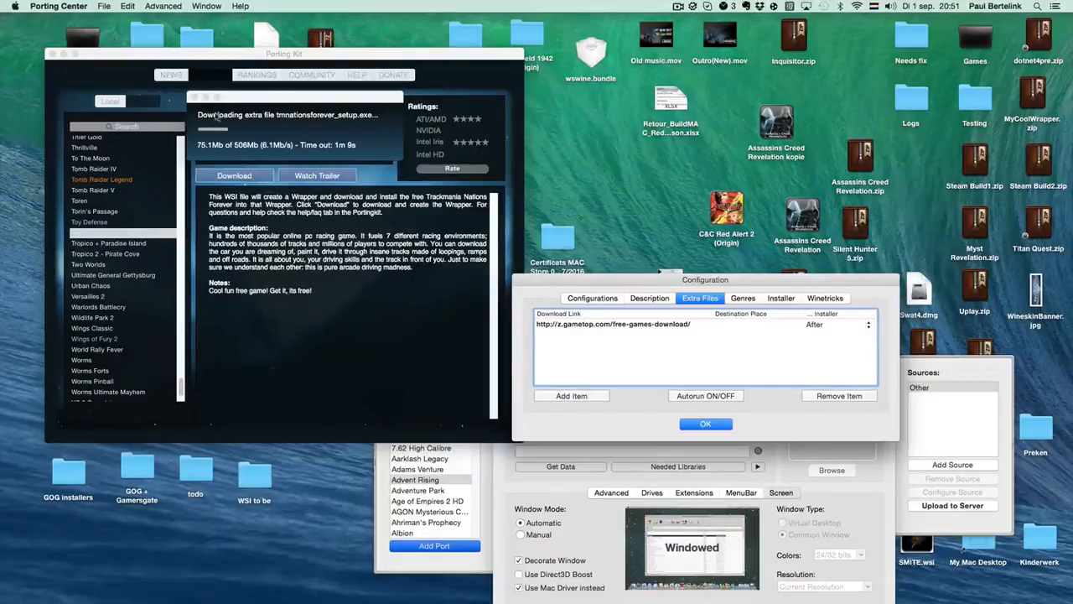
pyautogui.click(257, 99)
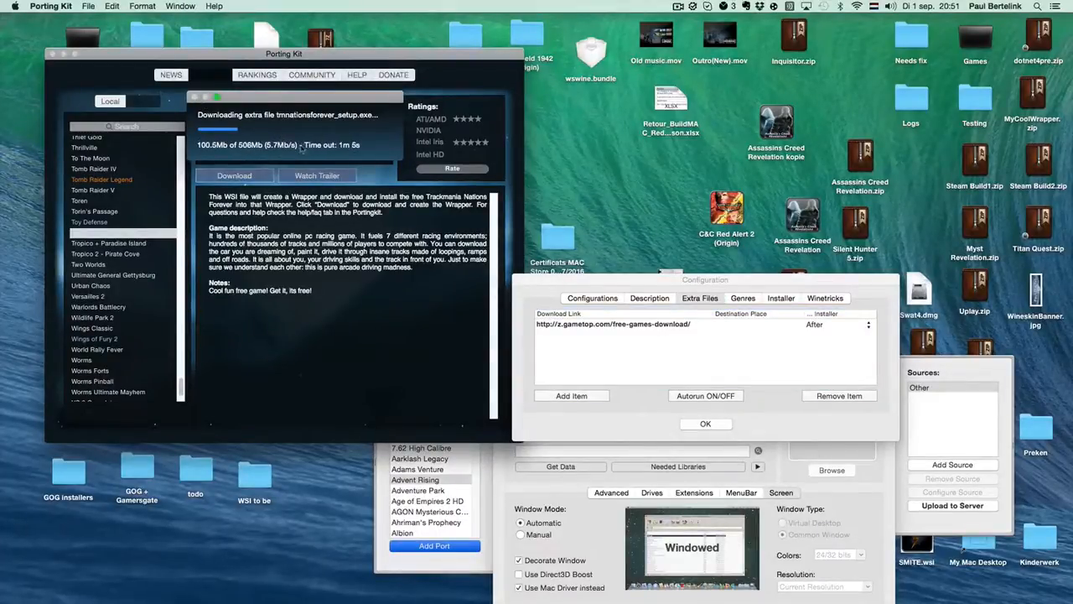
pyautogui.moveTo(284, 98); pyautogui.dragTo(324, 173)
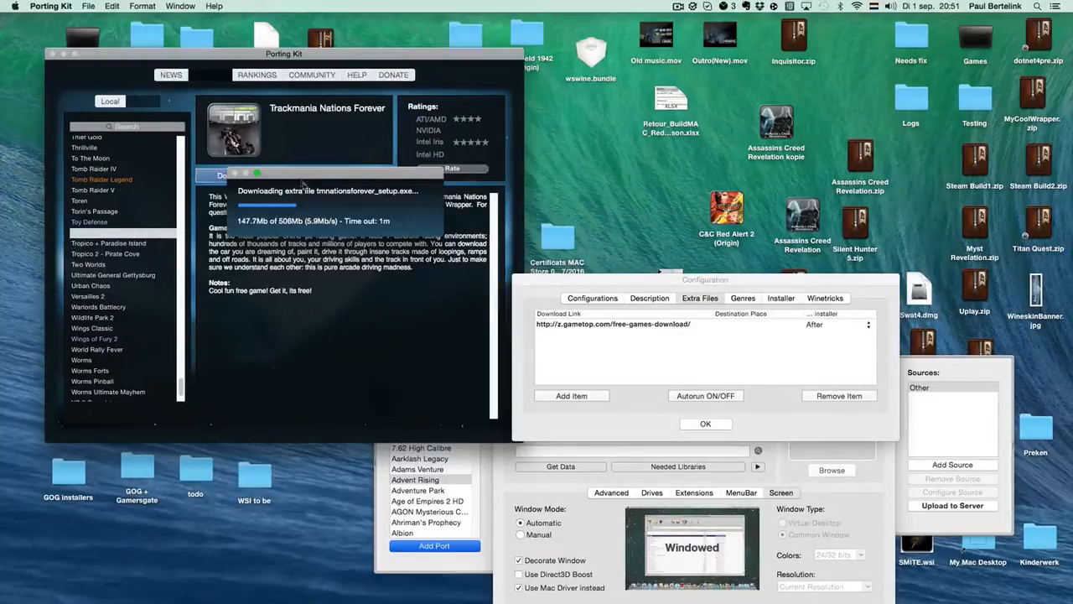
pyautogui.click(619, 280)
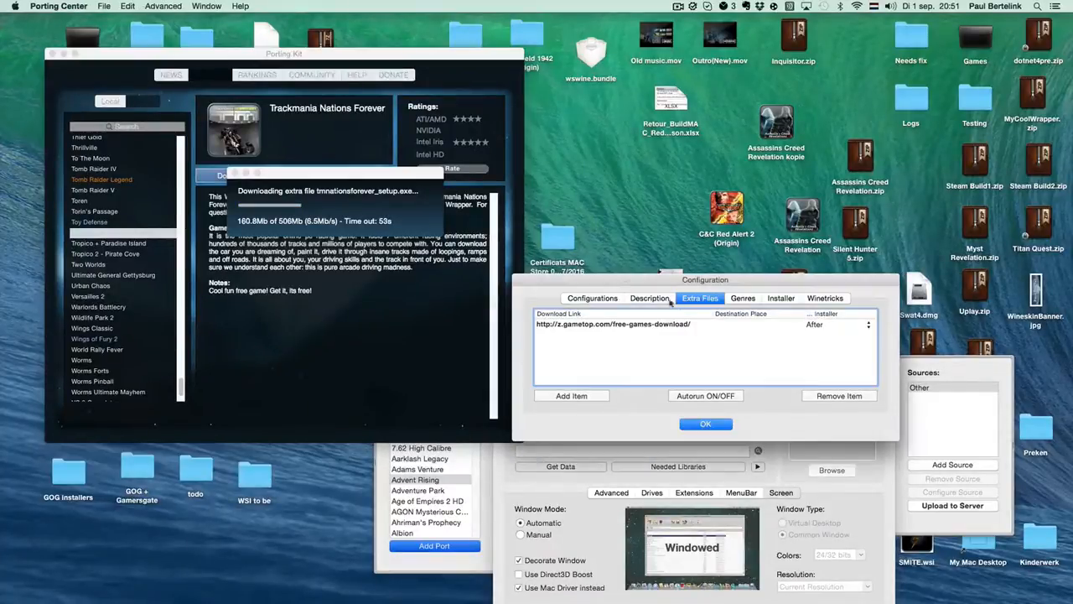
# Step: Mark the port as needing its original non-downloadable installer and enable a specific file name for that installer
pyautogui.click(743, 303)
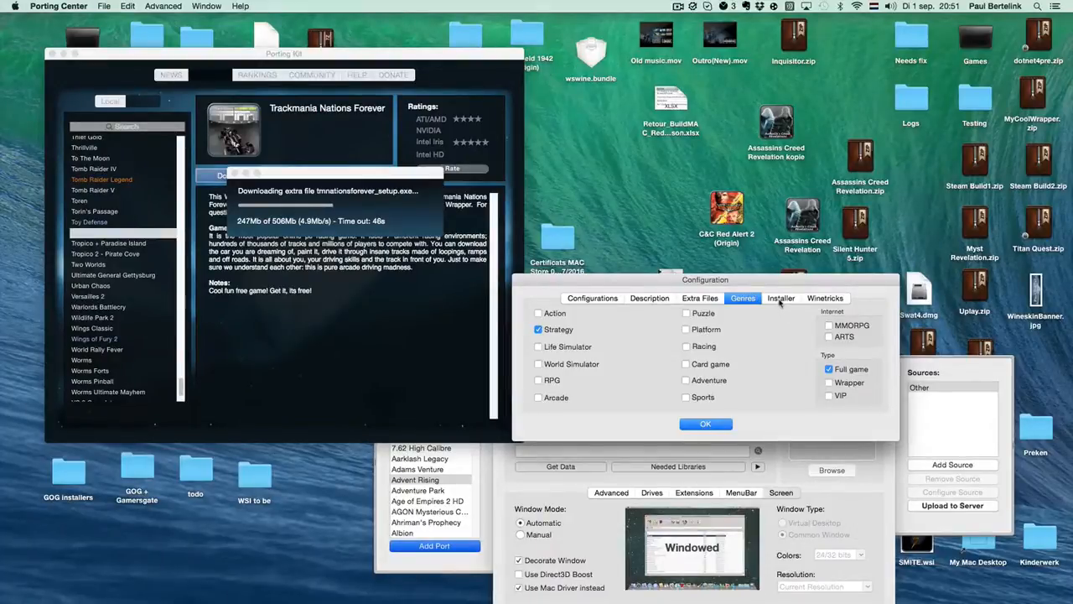
pyautogui.click(780, 301)
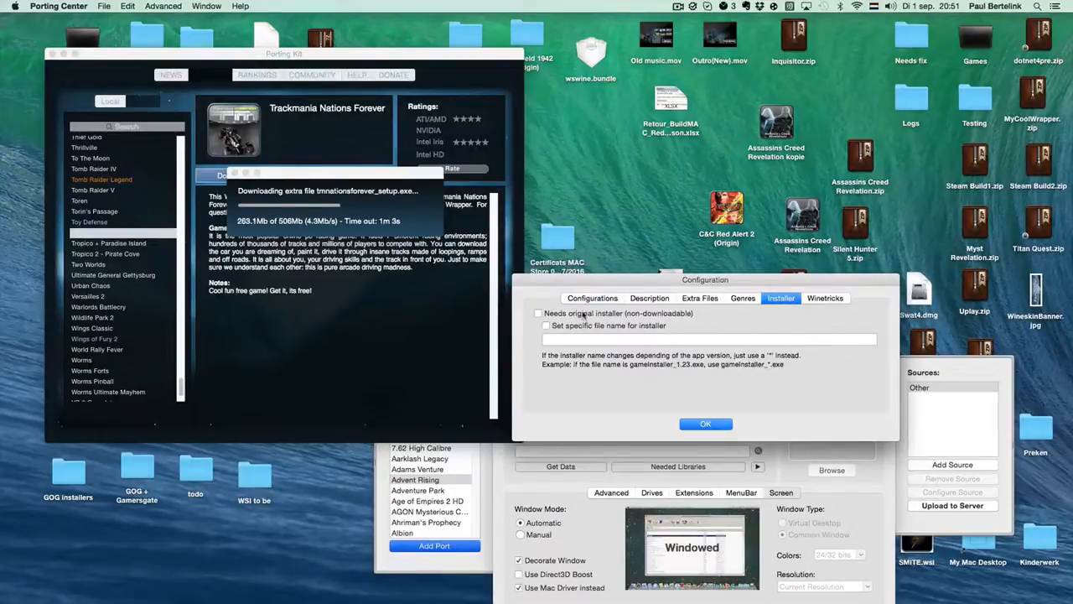
pyautogui.click(538, 313)
pyautogui.click(547, 326)
pyautogui.click(561, 338)
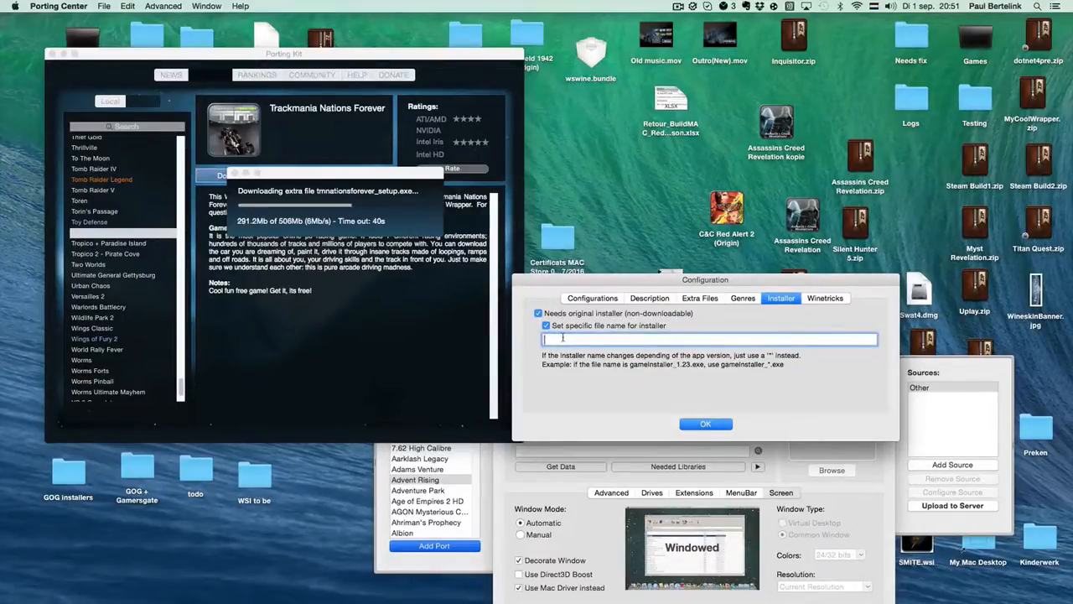
# Step: Open the Downloads folder in Finder and browse it for the game setup files
pyautogui.doubleClick(977, 44)
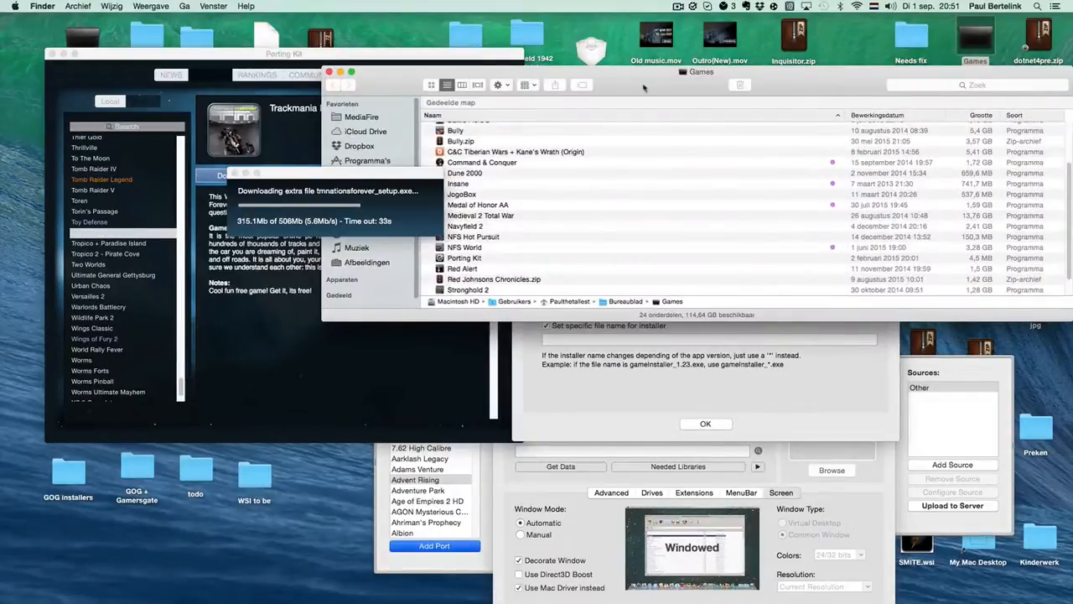
pyautogui.moveTo(644, 88); pyautogui.dragTo(825, 125)
pyautogui.click(545, 270)
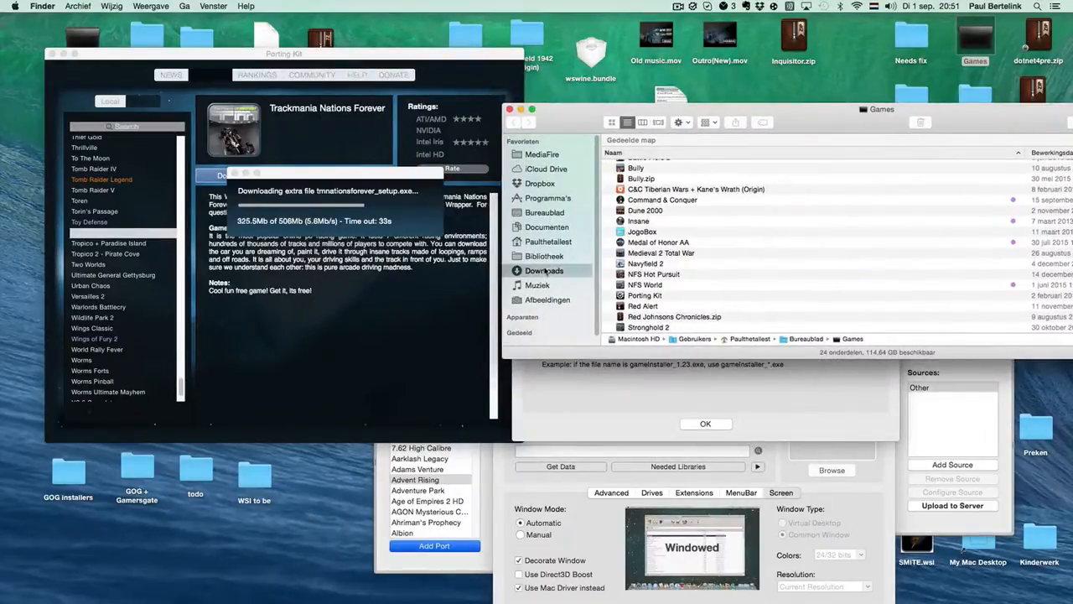
pyautogui.scroll(-5, 662, 203)
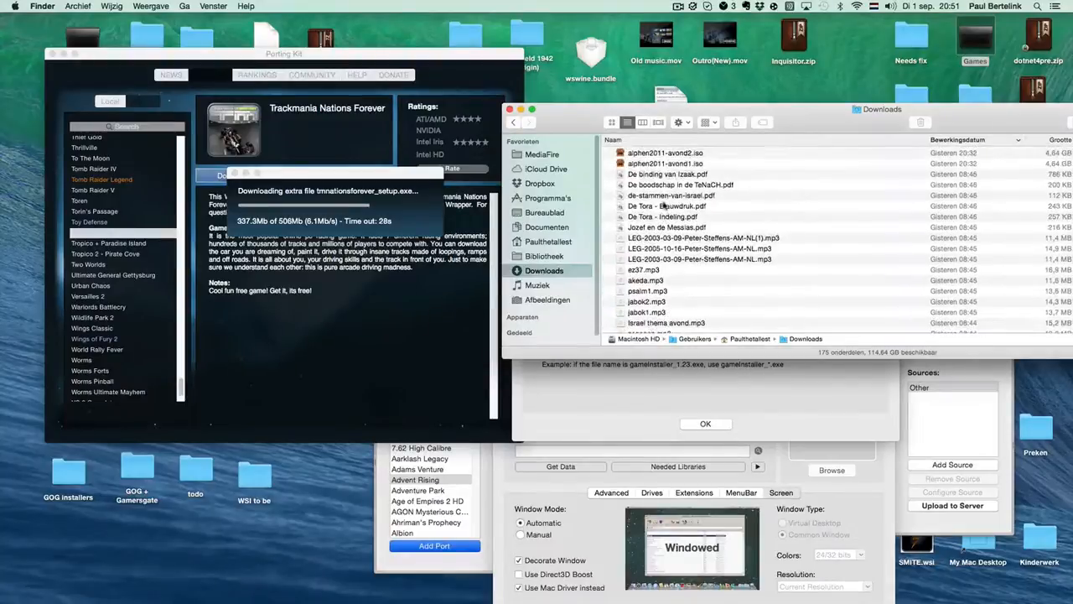
pyautogui.scroll(-10, 663, 202)
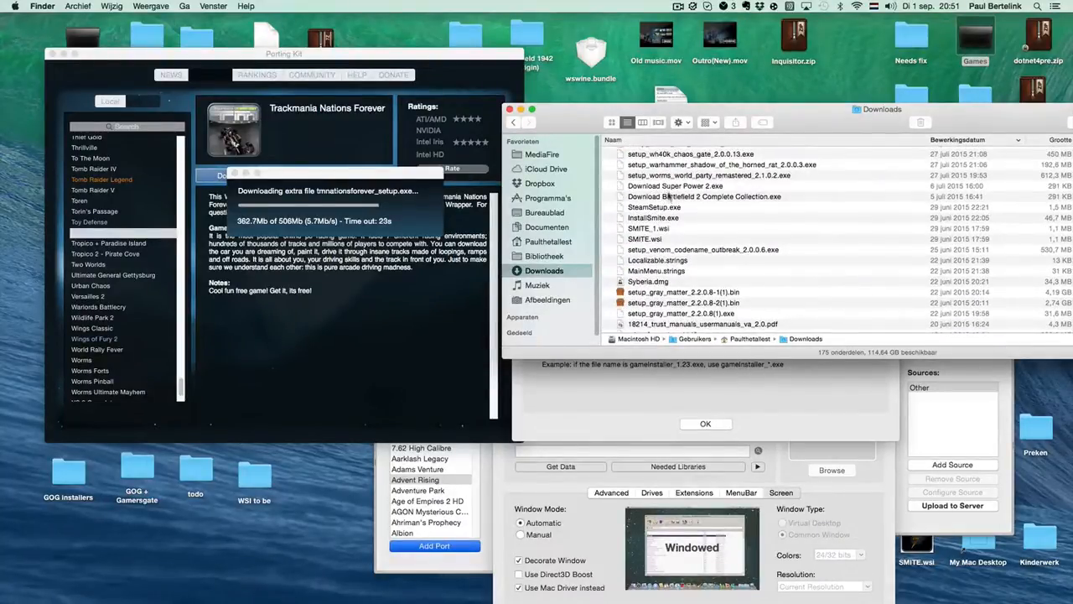
# Step: Copy the part setup_warhammer_shadow from the name of the file setup_warhammer_shadow_of_the_horned_rat_2.0.0.3.exe
pyautogui.click(666, 166)
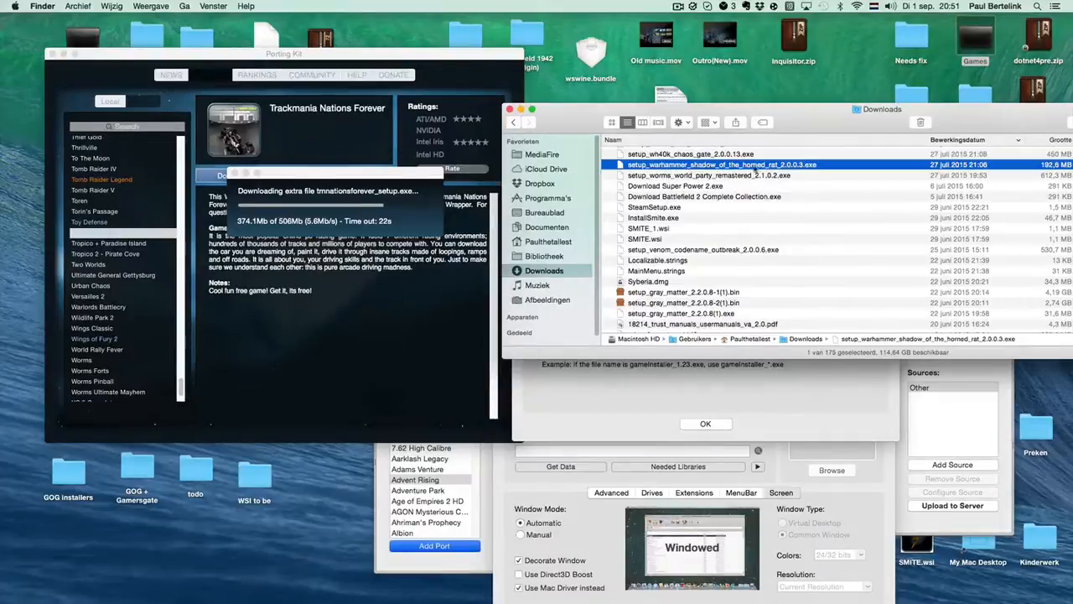
pyautogui.click(681, 167)
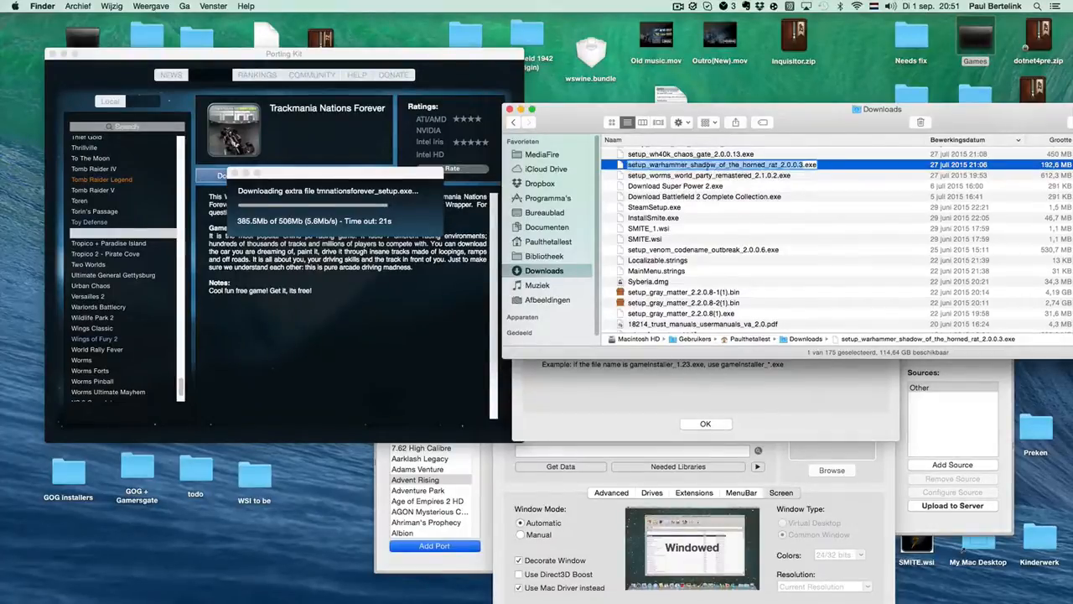
pyautogui.click(717, 166)
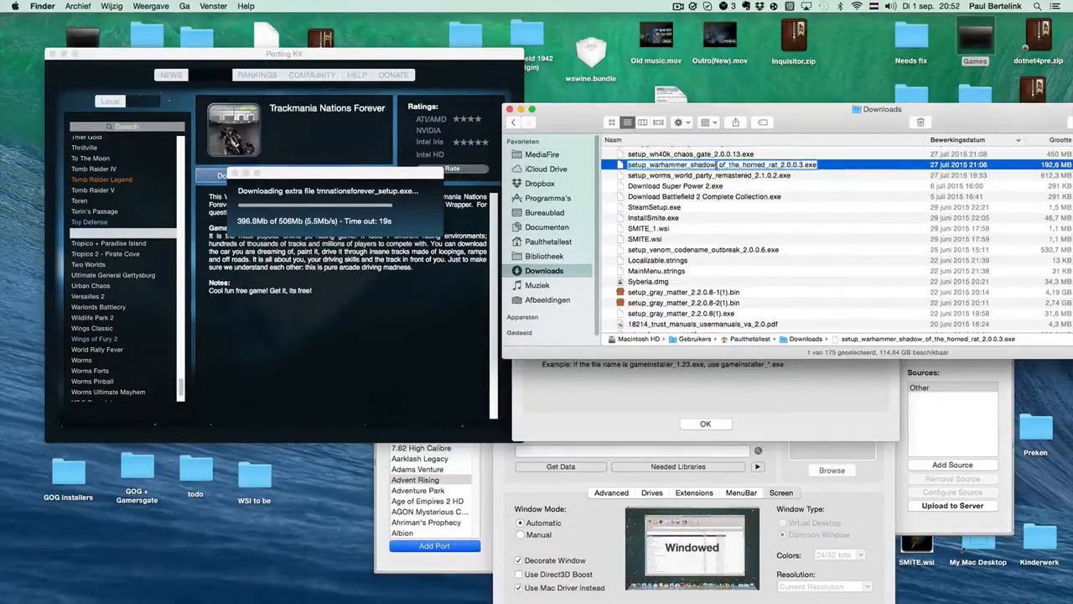
pyautogui.moveTo(717, 166); pyautogui.dragTo(627, 166)
pyautogui.press('super+c')
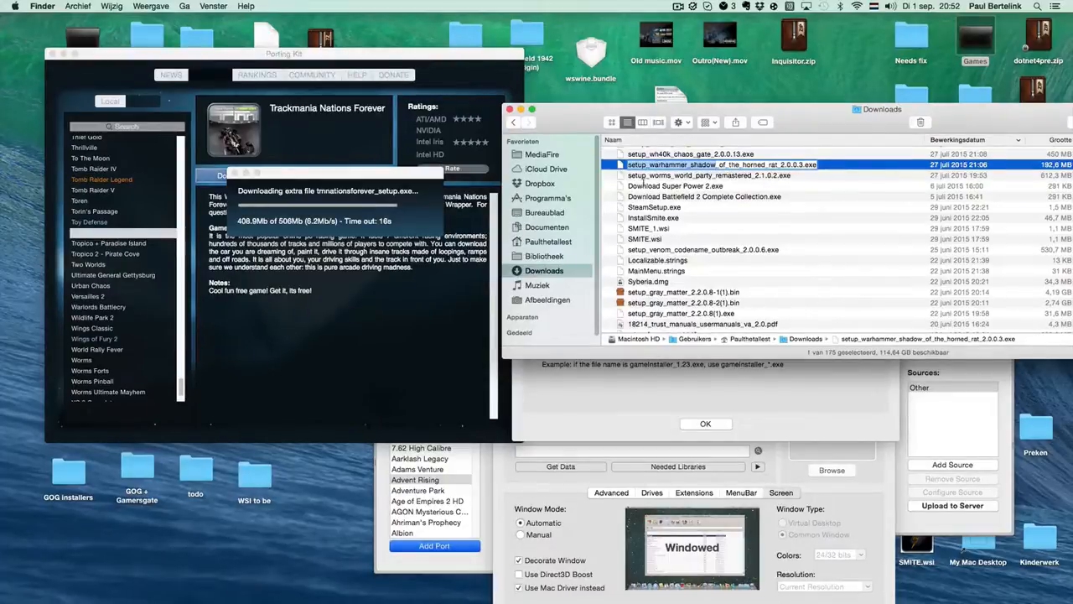
# Step: Set the installer file name in Porting Center to setup_warhammer_shadow*.exe and highlight the part before the wildcard
pyautogui.click(785, 391)
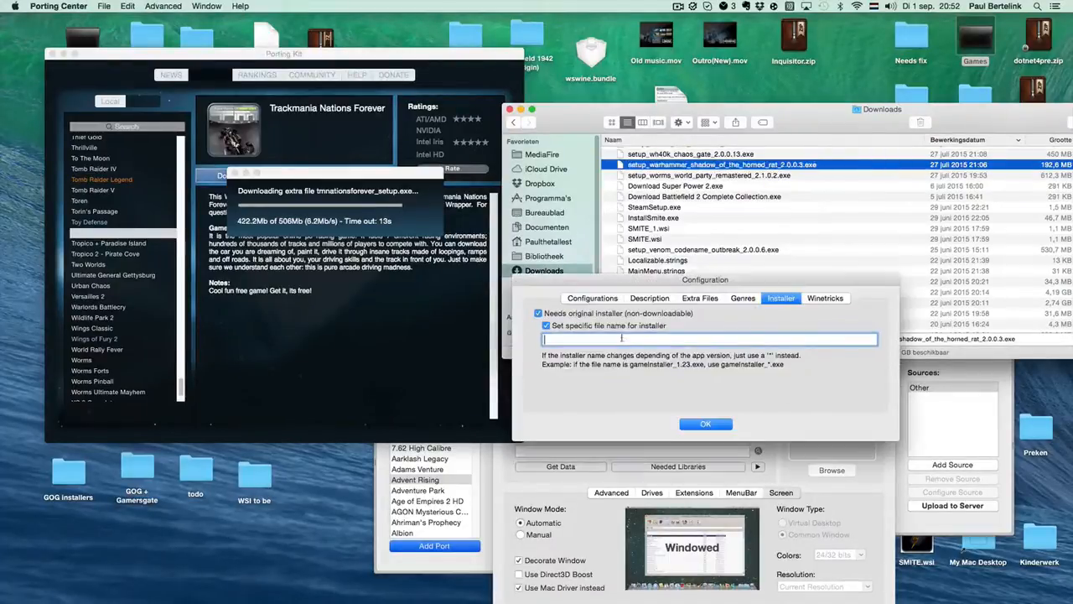
pyautogui.press('super+v')
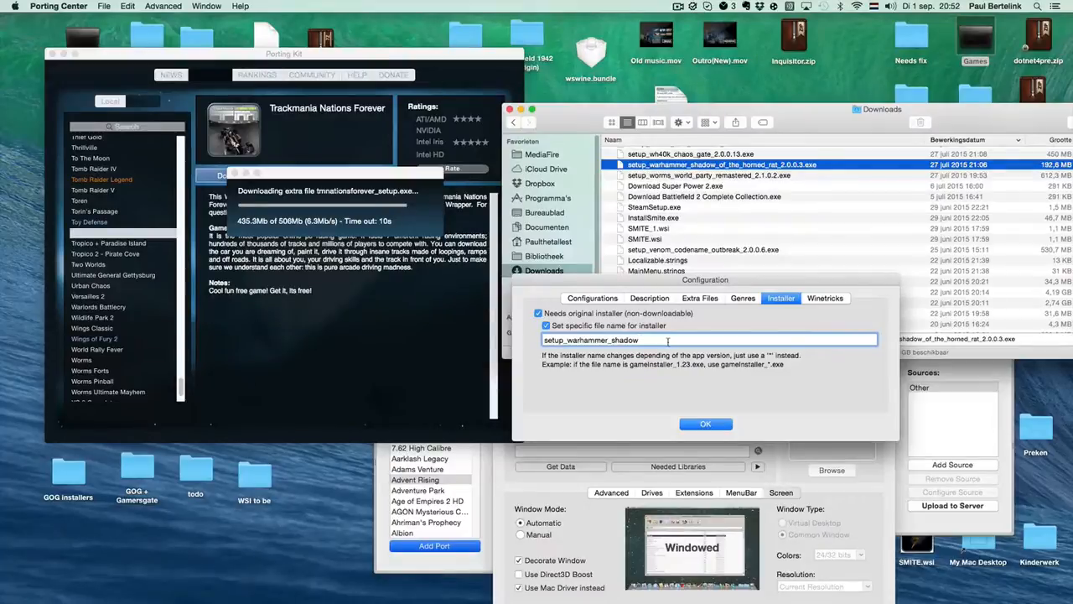
pyautogui.write('*.exe')
pyautogui.click(545, 340)
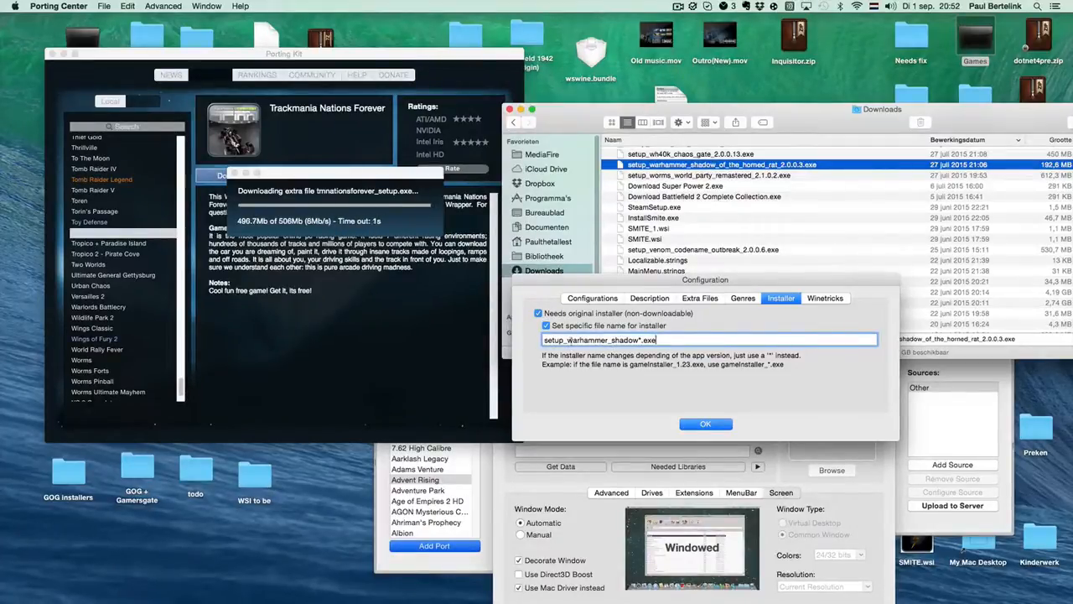
pyautogui.moveTo(545, 340); pyautogui.dragTo(641, 340)
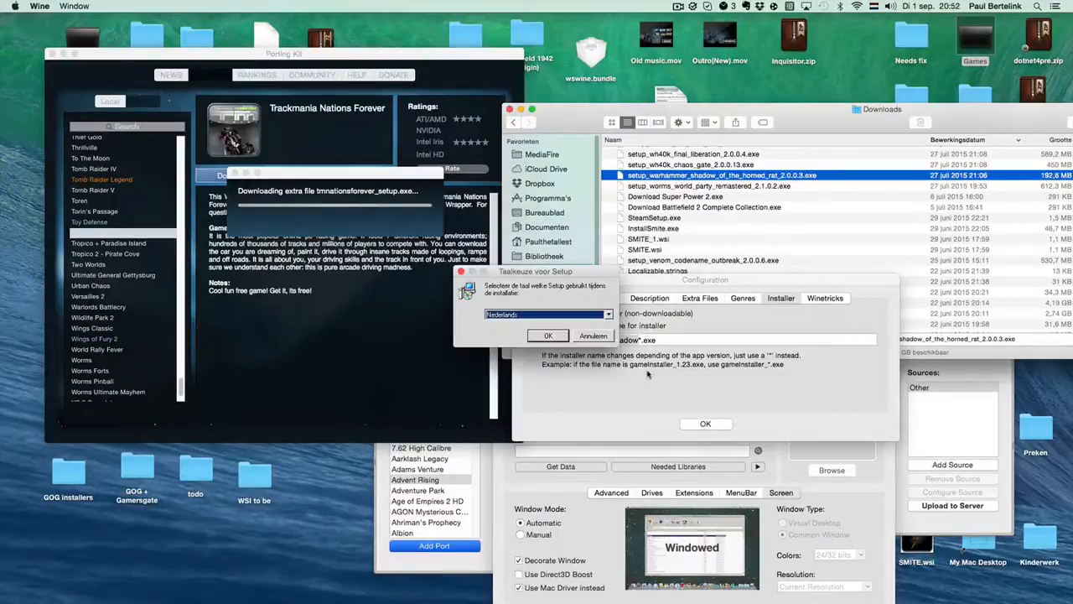
# Step: Cancel the Trackmania setup, remove Trackmania Nations Forever from Porting Kit's local library and the disk, and minimize the window
pyautogui.click(587, 340)
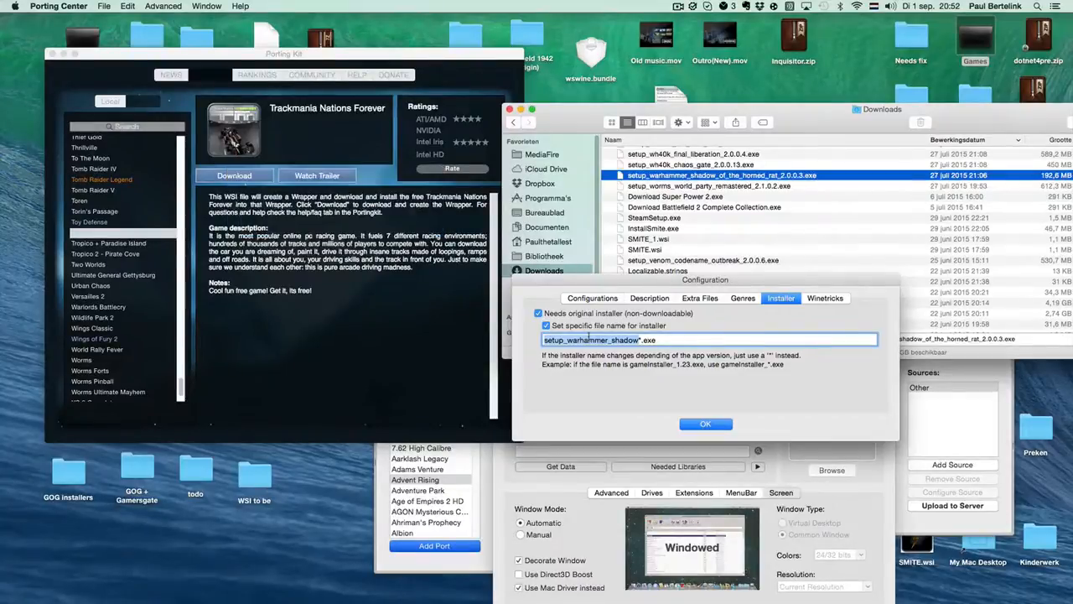
pyautogui.click(112, 101)
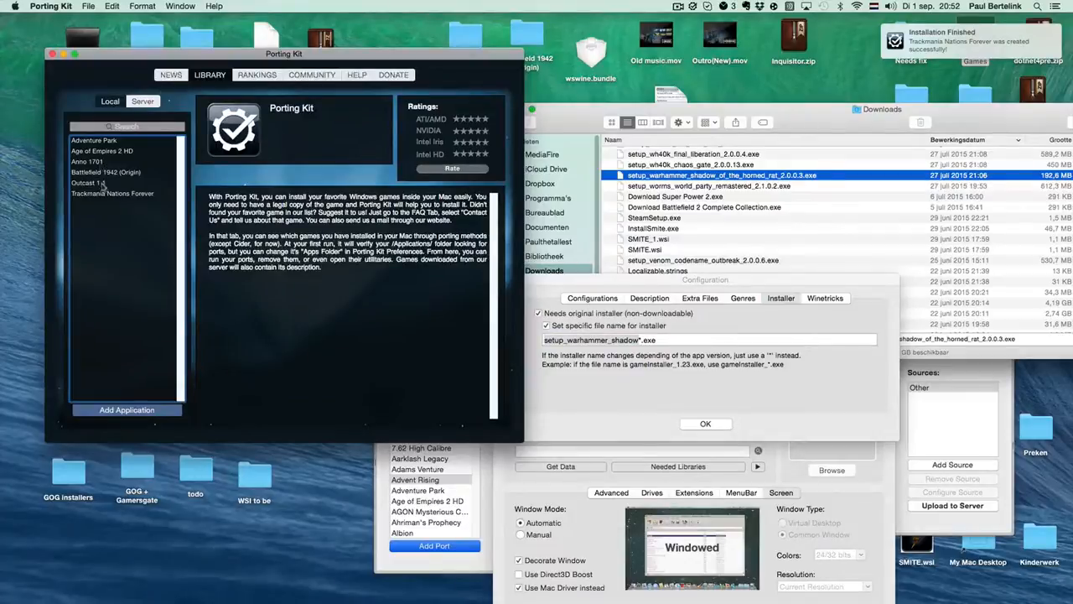
pyautogui.click(99, 193)
pyautogui.rightClick(99, 195)
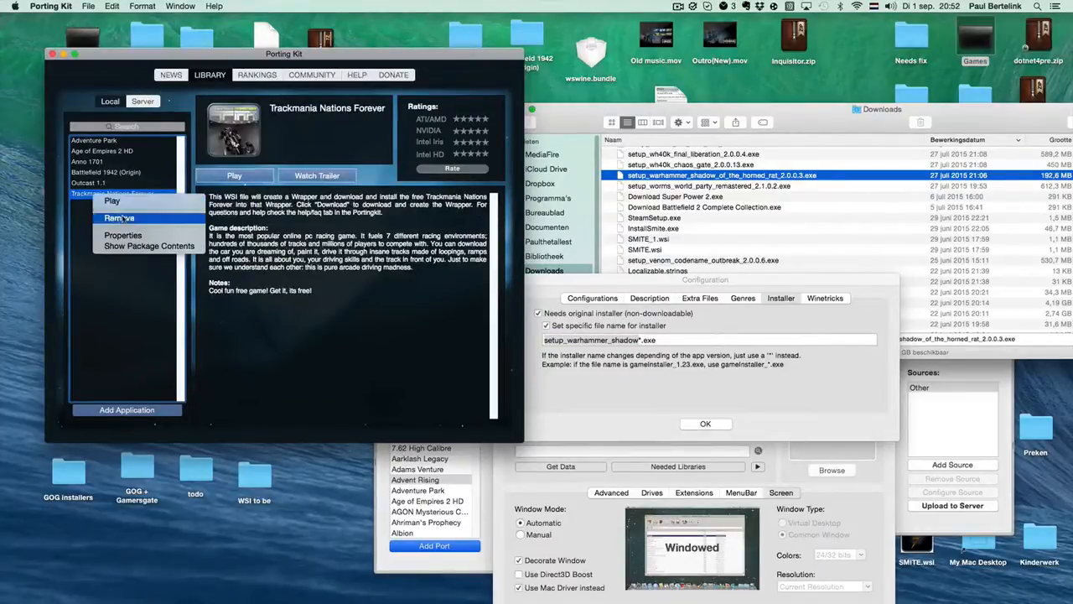
pyautogui.click(119, 217)
pyautogui.click(558, 210)
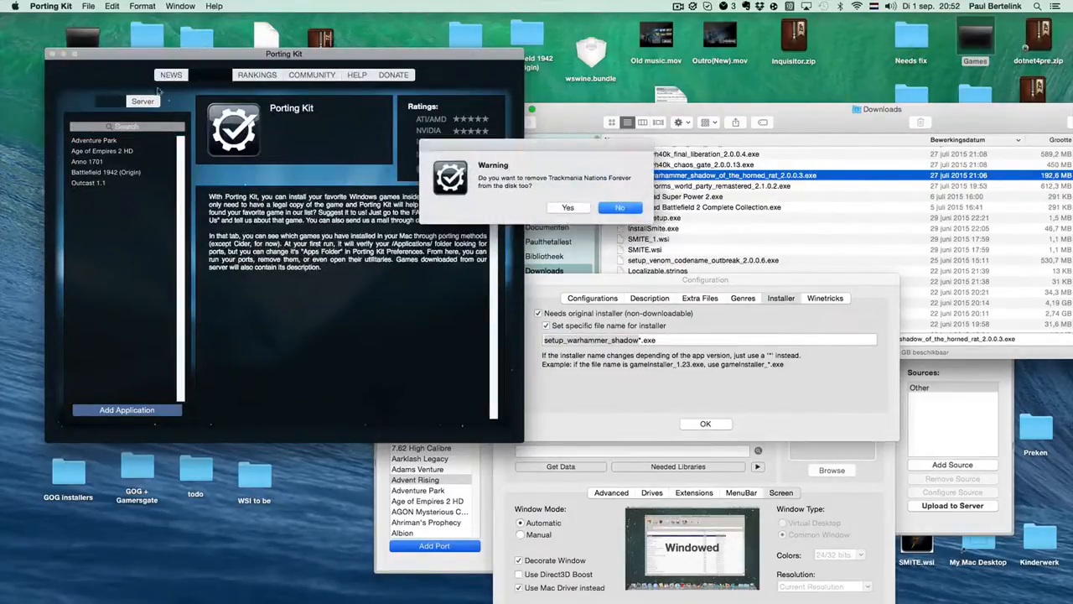
pyautogui.click(558, 211)
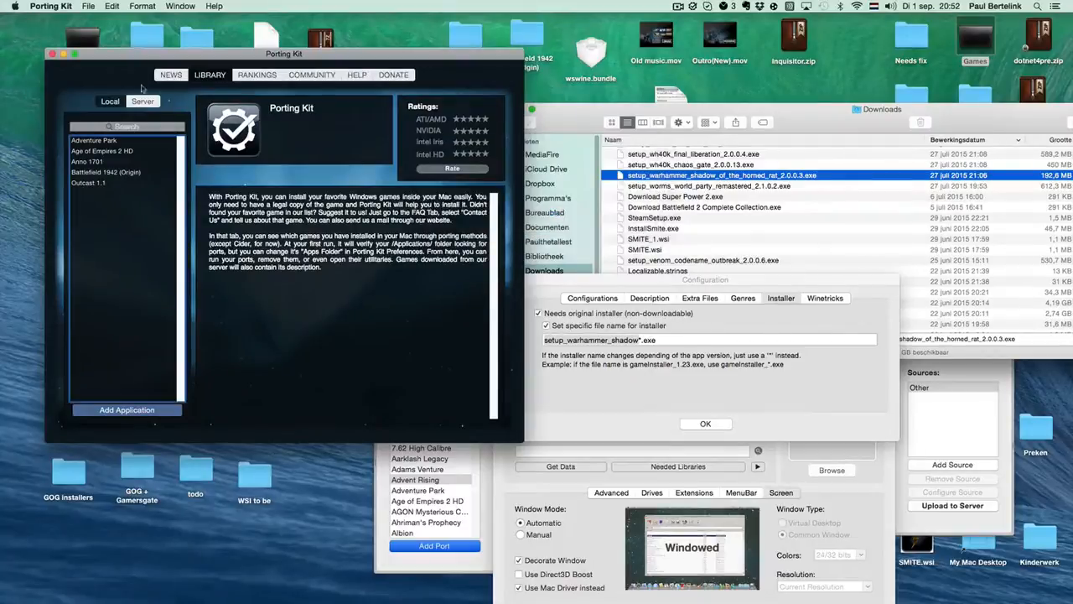
pyautogui.click(63, 53)
# Step: Return to Porting Center's installer configuration and select the entire installer file name
pyautogui.click(639, 340)
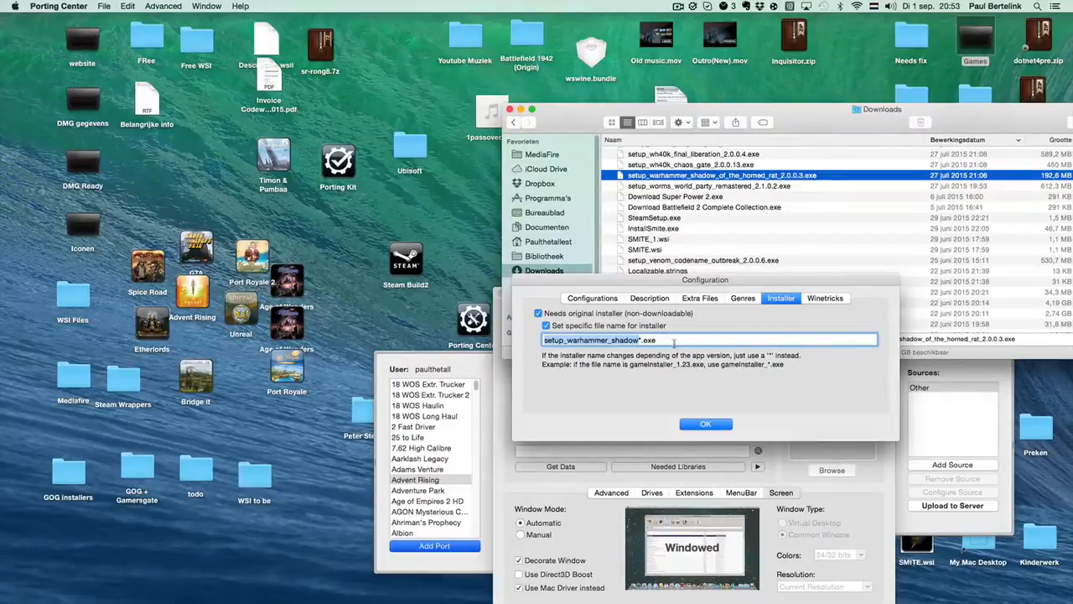
pyautogui.click(675, 340)
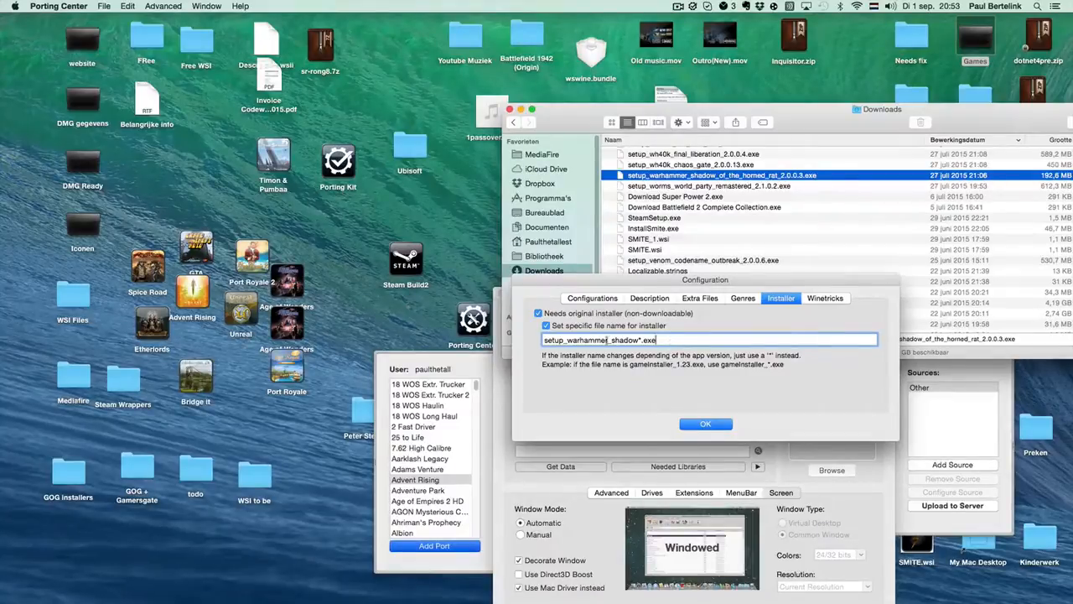
pyautogui.press('super+a')
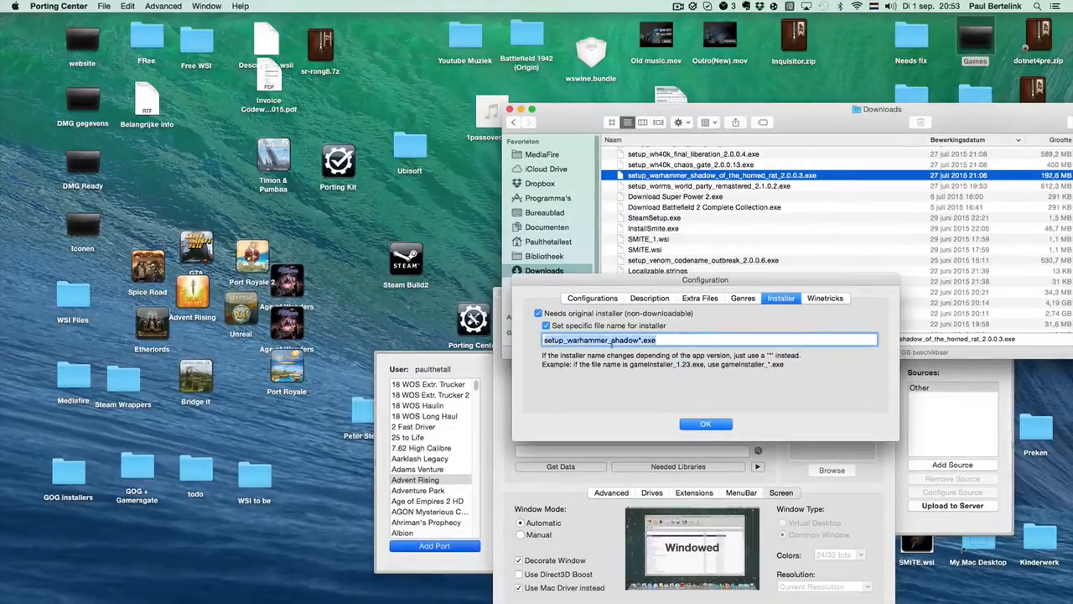
# Step: Add a new winetrick entry to the Advent Rising port's configuration and open its name for editing
pyautogui.click(825, 299)
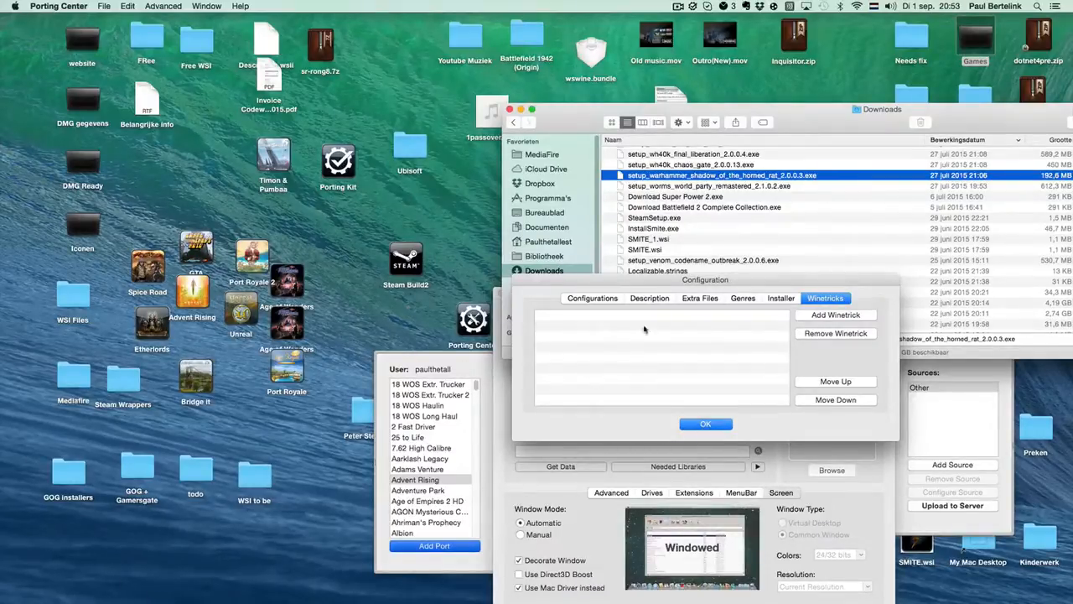
pyautogui.click(838, 316)
pyautogui.doubleClick(668, 320)
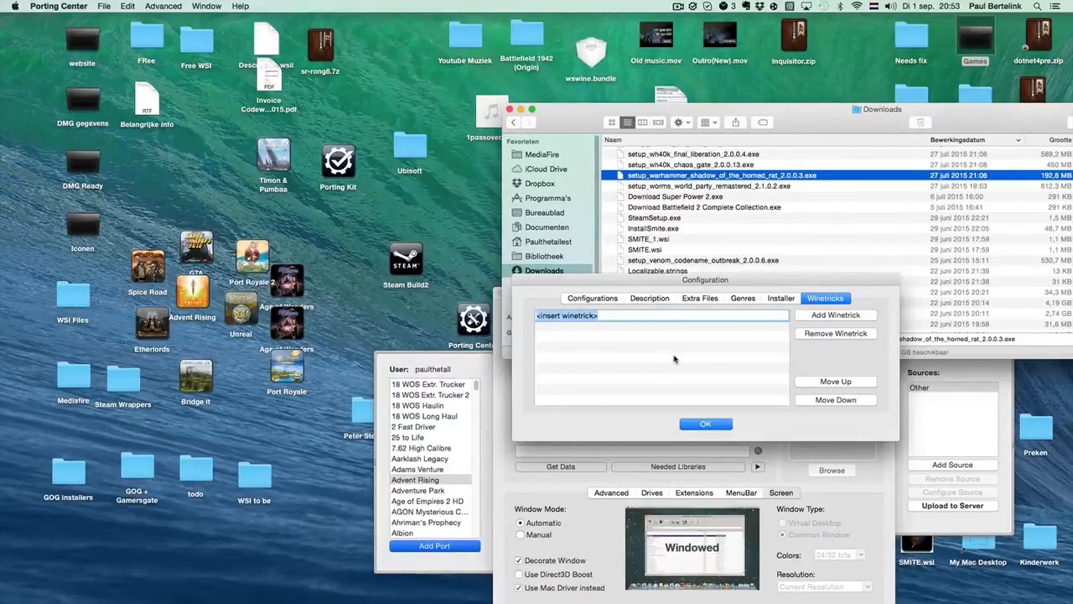
# Step: Show the package contents of the Advent Rising wrapper on the desktop, launch Wineskin from there and close the folder window
pyautogui.rightClick(196, 291)
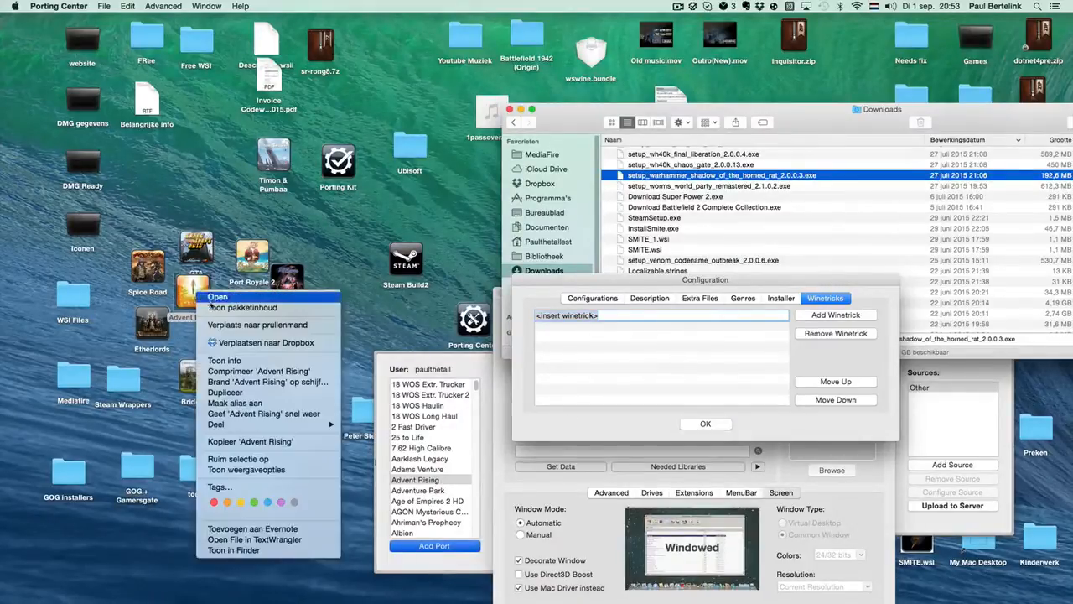
pyautogui.click(214, 308)
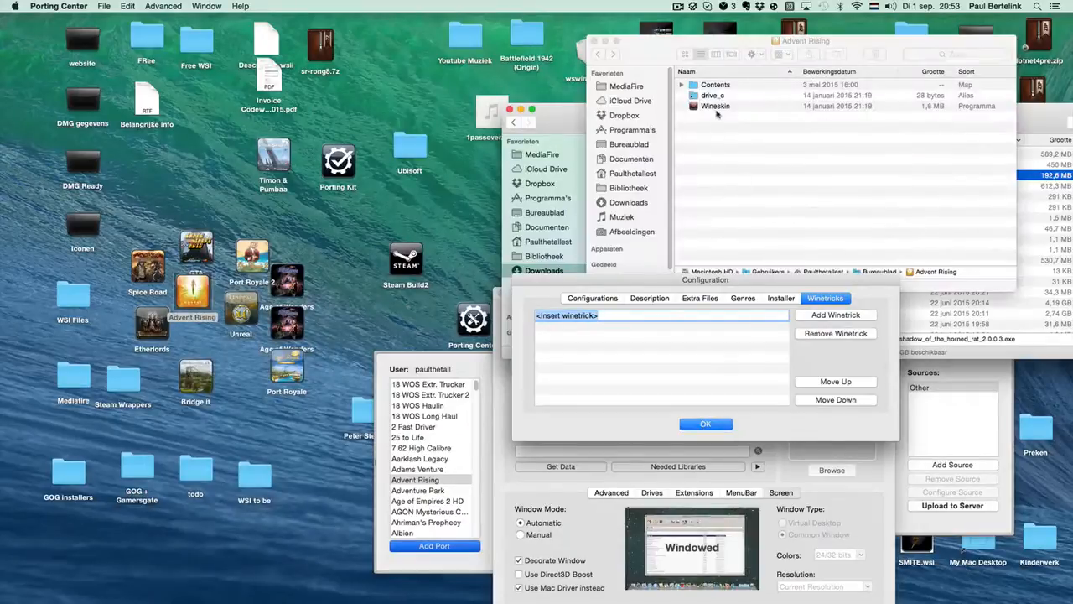
pyautogui.click(717, 108)
pyautogui.doubleClick(717, 107)
pyautogui.click(594, 40)
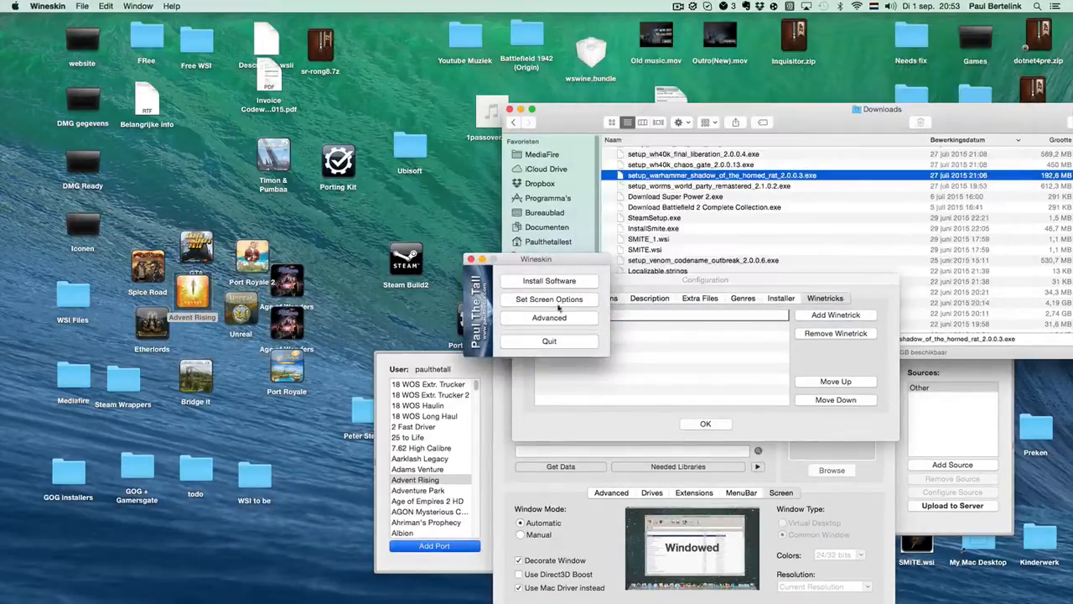
# Step: Open Wineskin's Winetricks utility beside the Porting Center configuration and expand the settings category to find the DirectDrawRenderer options
pyautogui.click(554, 317)
pyautogui.click(546, 230)
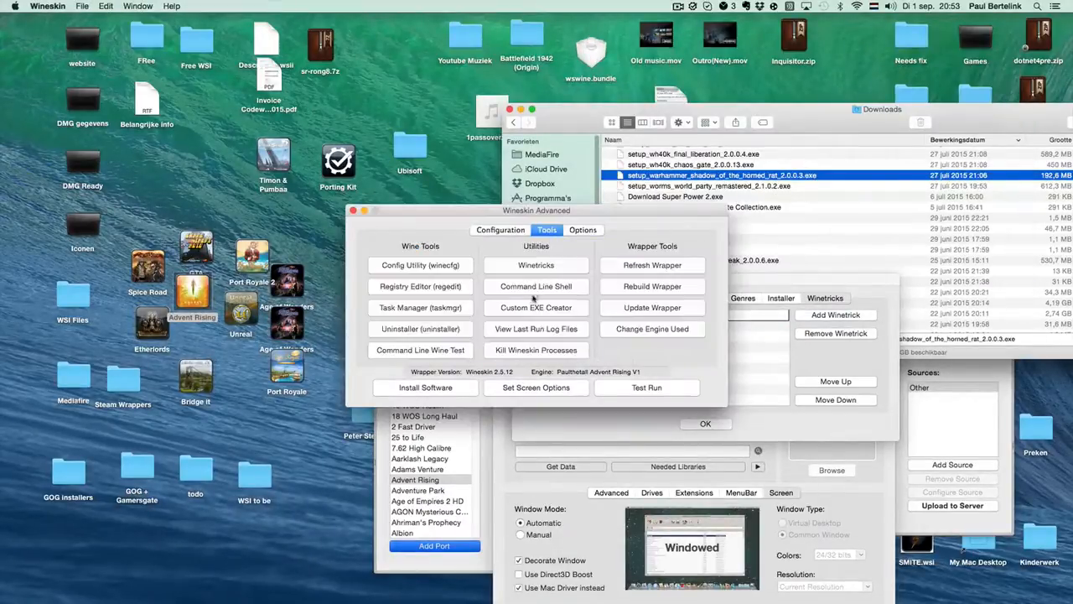
pyautogui.click(541, 265)
pyautogui.moveTo(575, 112); pyautogui.dragTo(300, 114)
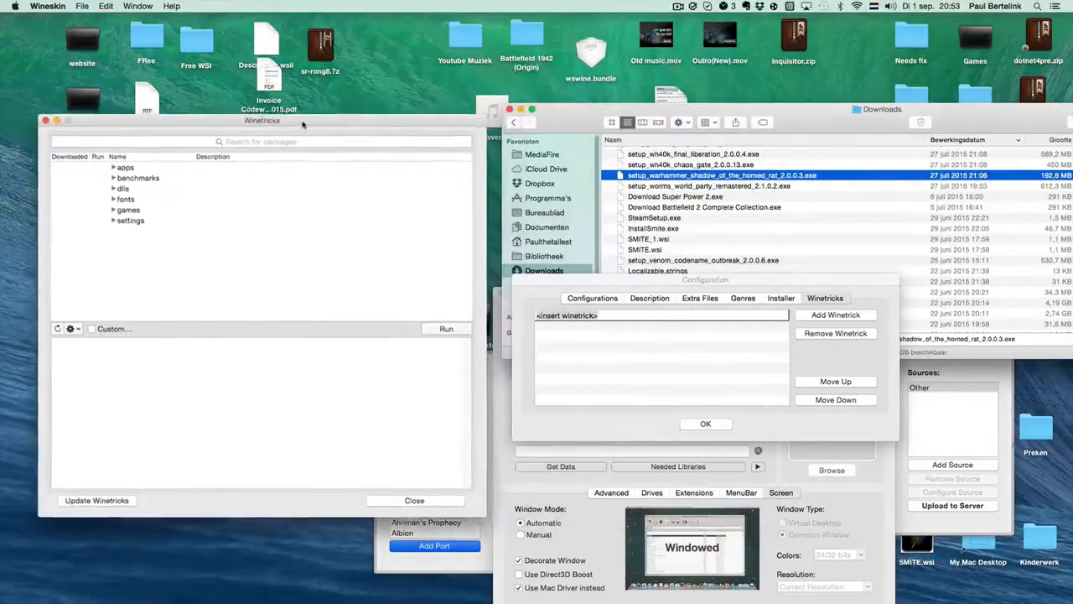
pyautogui.click(109, 218)
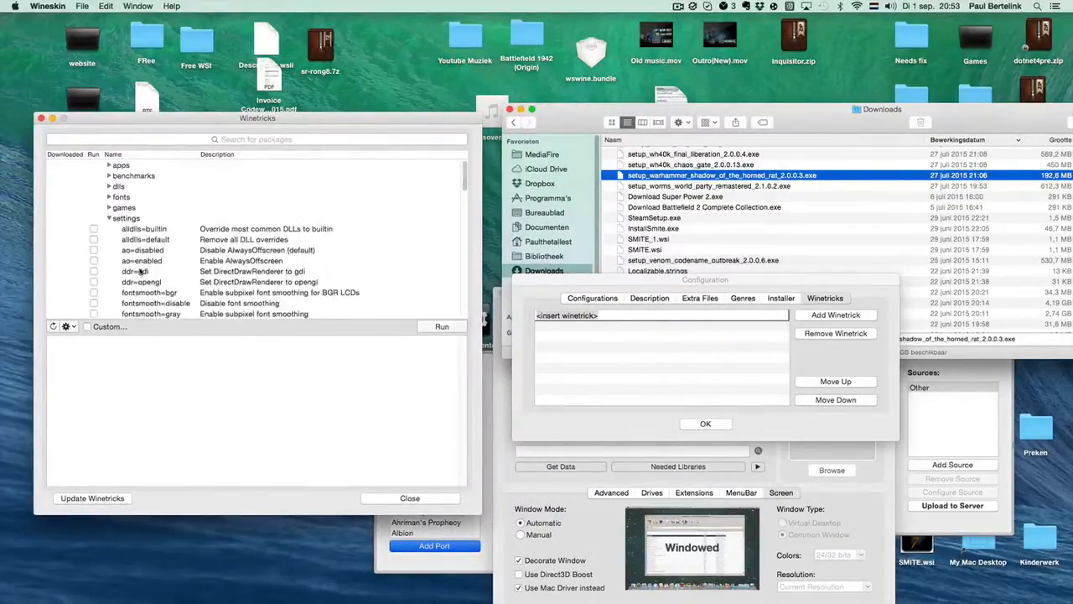
# Step: Replace the placeholder of the new winetrick in Porting Center with ddr=gdi
pyautogui.click(612, 318)
pyautogui.moveTo(613, 318); pyautogui.dragTo(534, 316)
pyautogui.write('d')
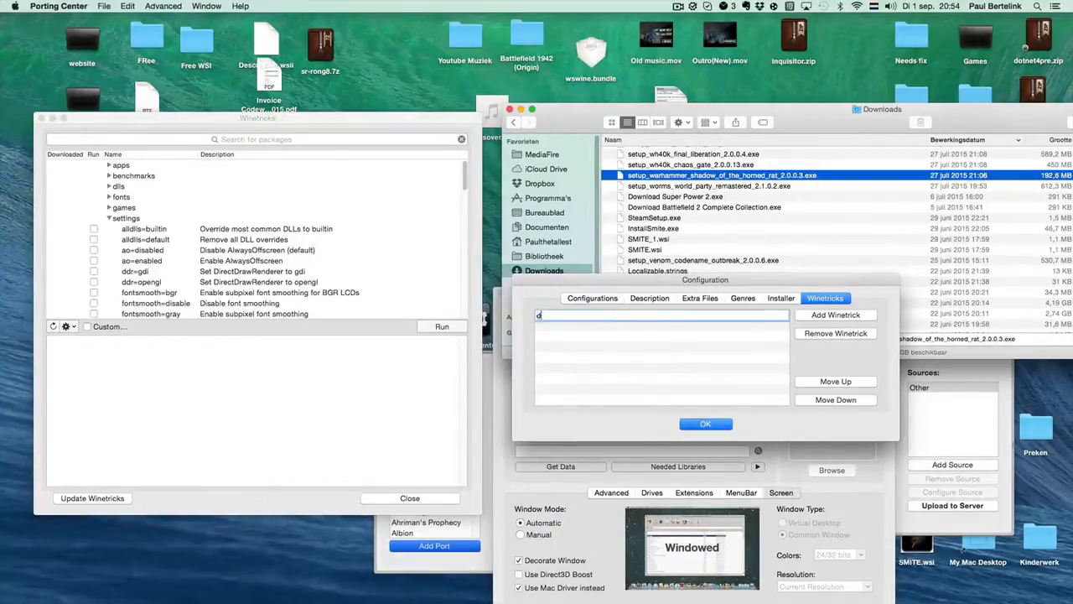
pyautogui.write('dr=gdi')
# Step: Remove the ddr=gdi winetrick from the port's winetricks list
pyautogui.click(609, 334)
pyautogui.click(602, 317)
pyautogui.click(851, 337)
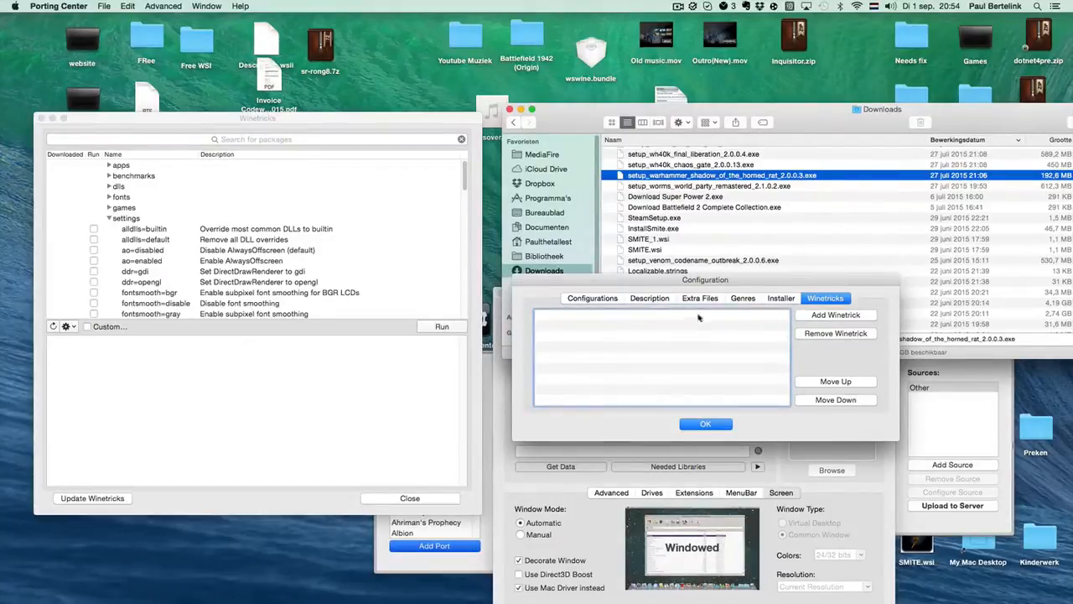
# Step: Review the port's general configuration with its GOG source link and confirm the configuration dialog
pyautogui.click(603, 297)
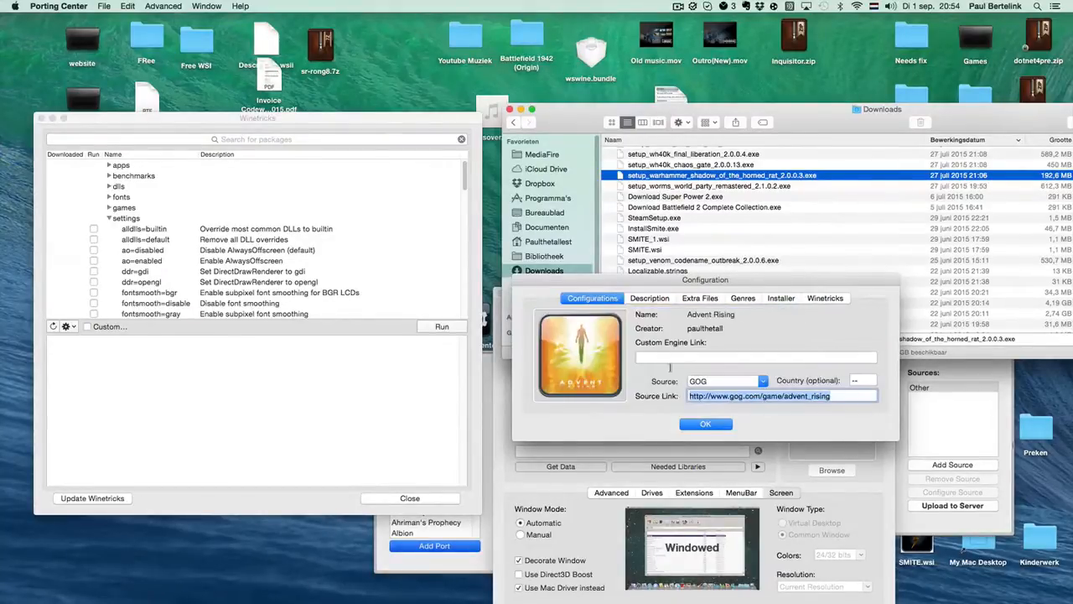
pyautogui.click(706, 425)
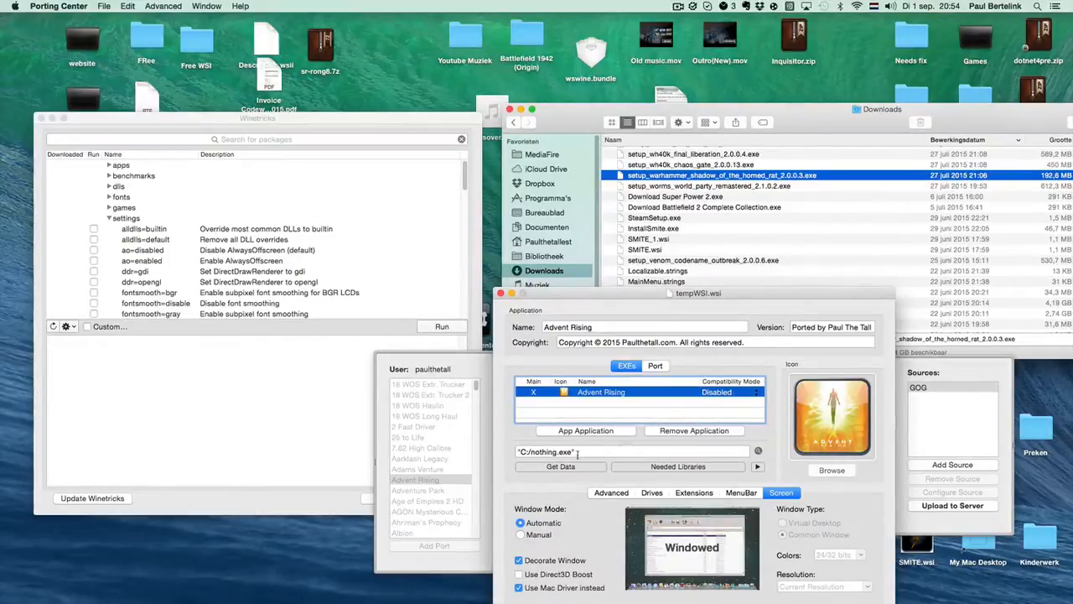
# Step: Highlight the port's executable path, close the Winetricks window, and open the Advent Rising wrapper's Wineskin window clear of the port document
pyautogui.moveTo(573, 452); pyautogui.dragTo(519, 452)
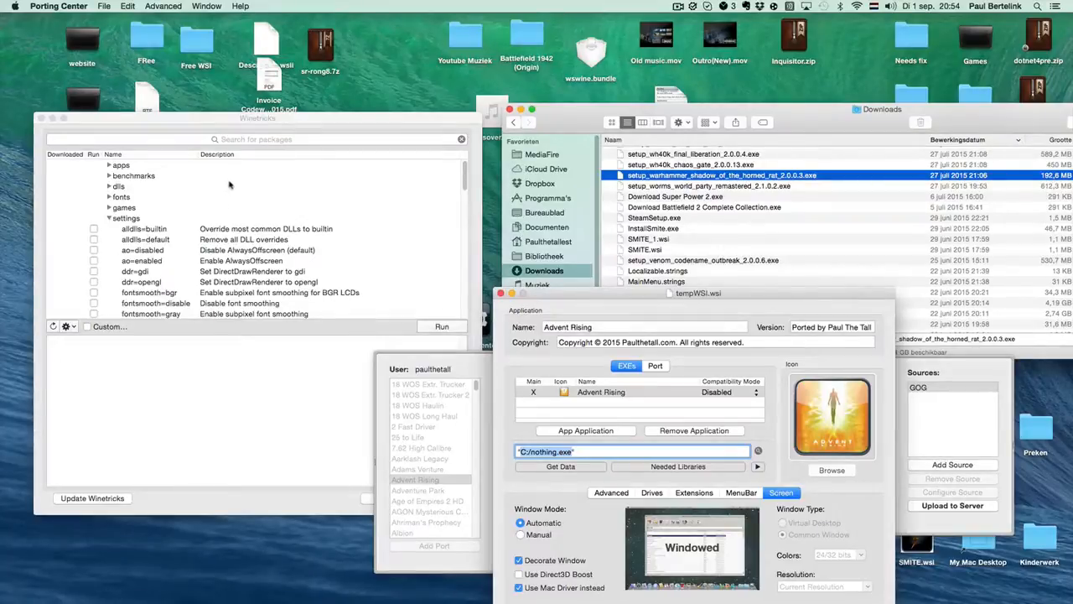
pyautogui.click(40, 119)
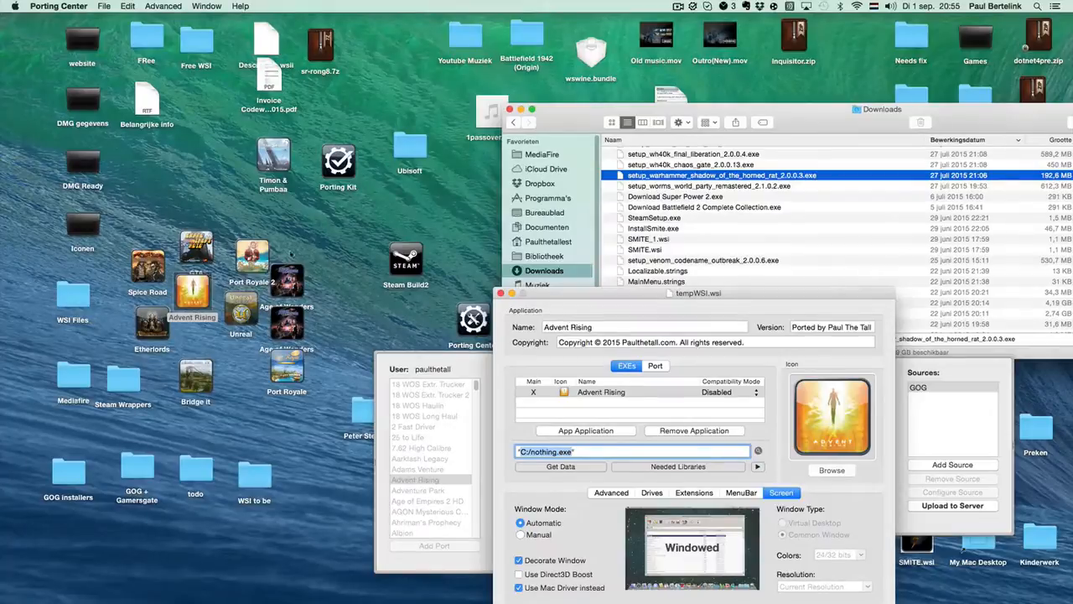
pyautogui.rightClick(192, 290)
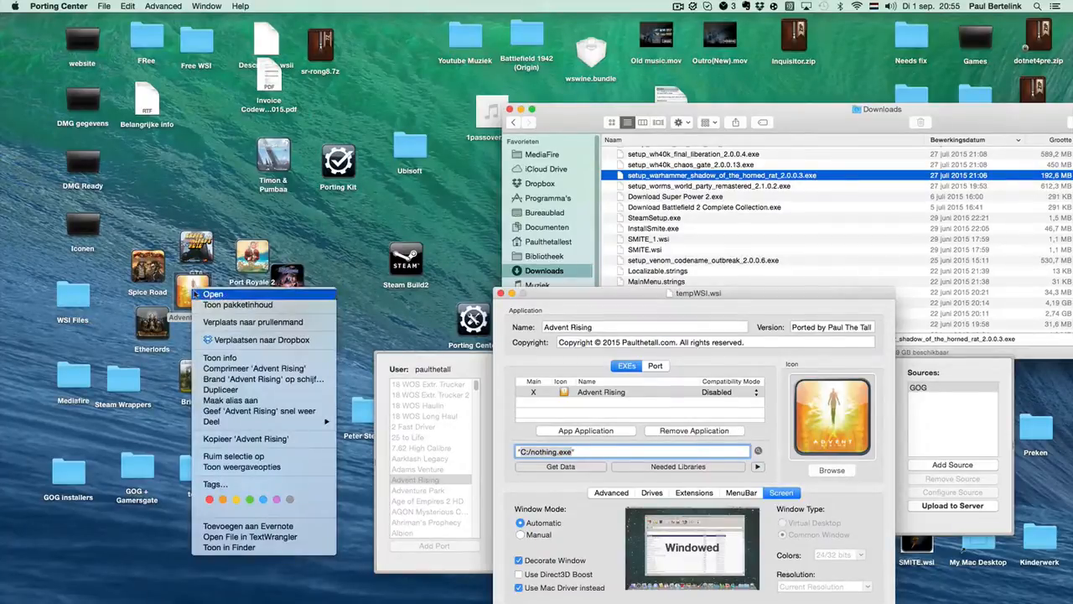
pyautogui.click(213, 293)
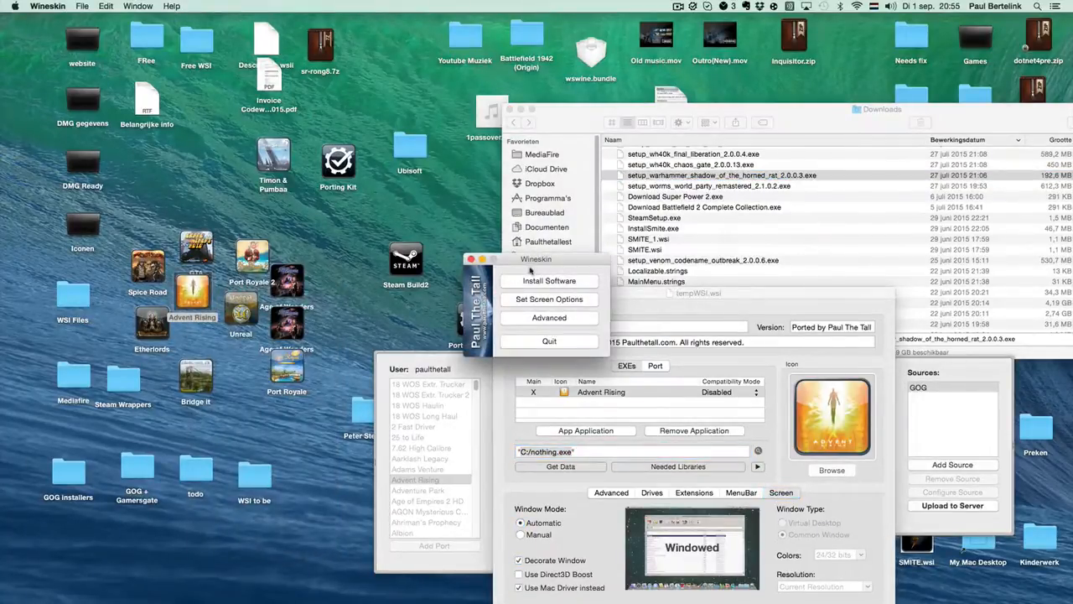
pyautogui.moveTo(533, 263); pyautogui.dragTo(221, 215)
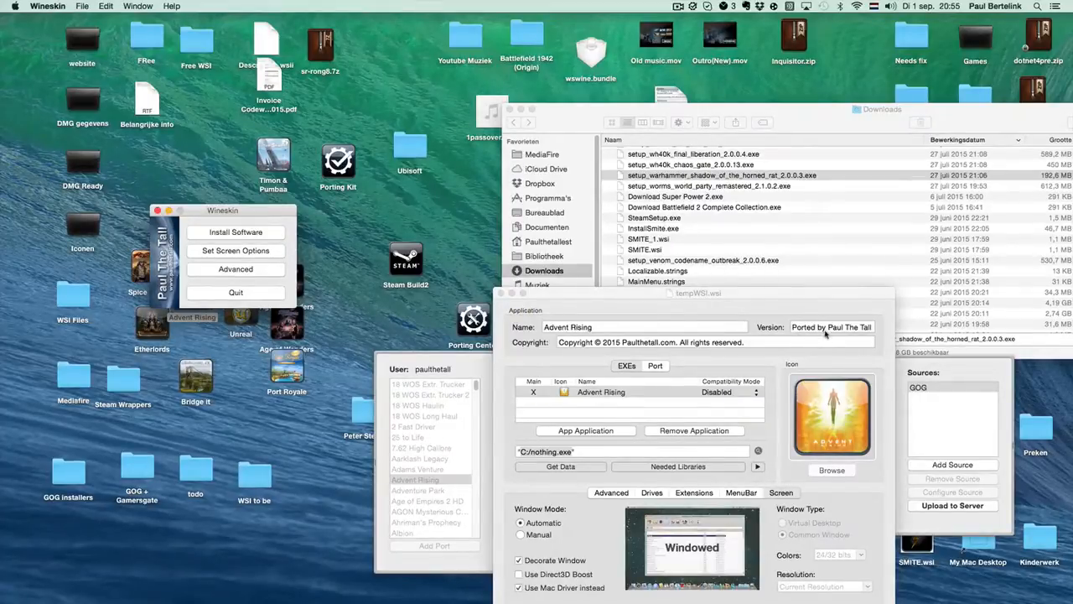
# Step: Check the port's engine details and its executable path in Porting Center, and quit Wineskin
pyautogui.click(656, 367)
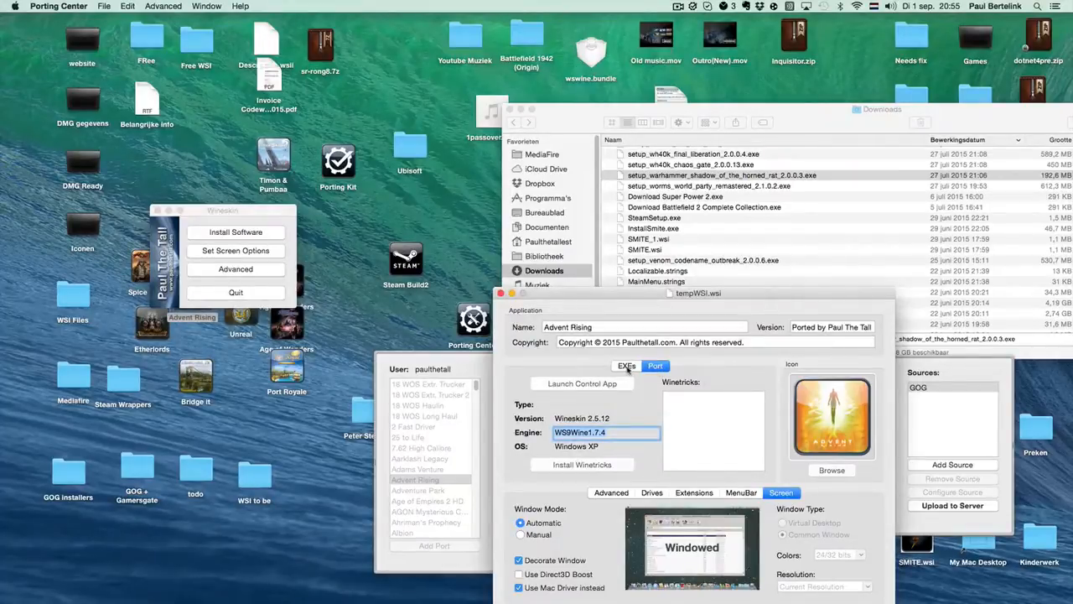
pyautogui.click(628, 367)
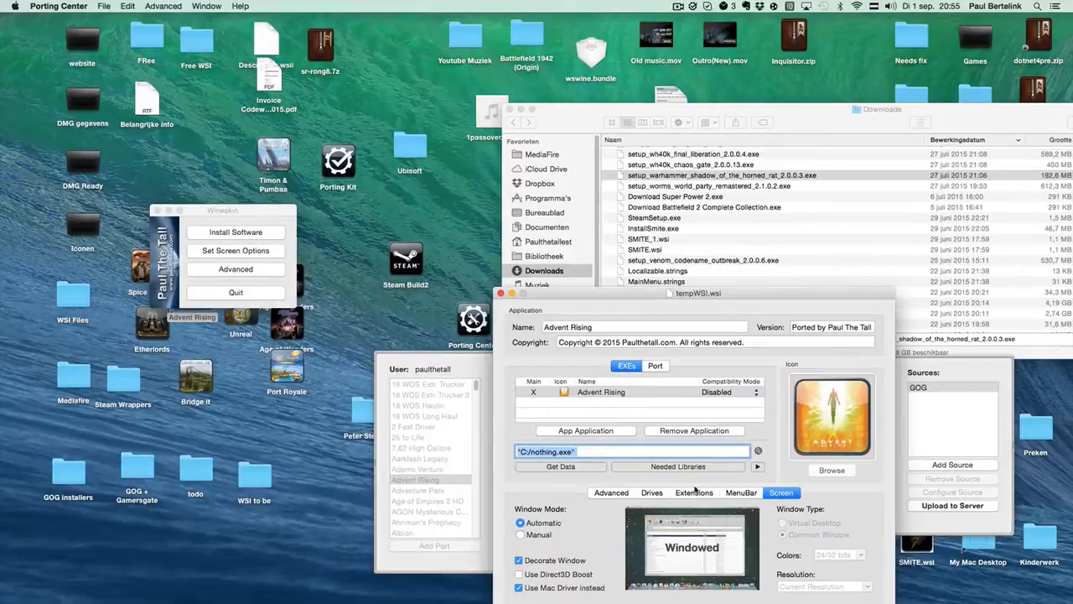
pyautogui.click(573, 451)
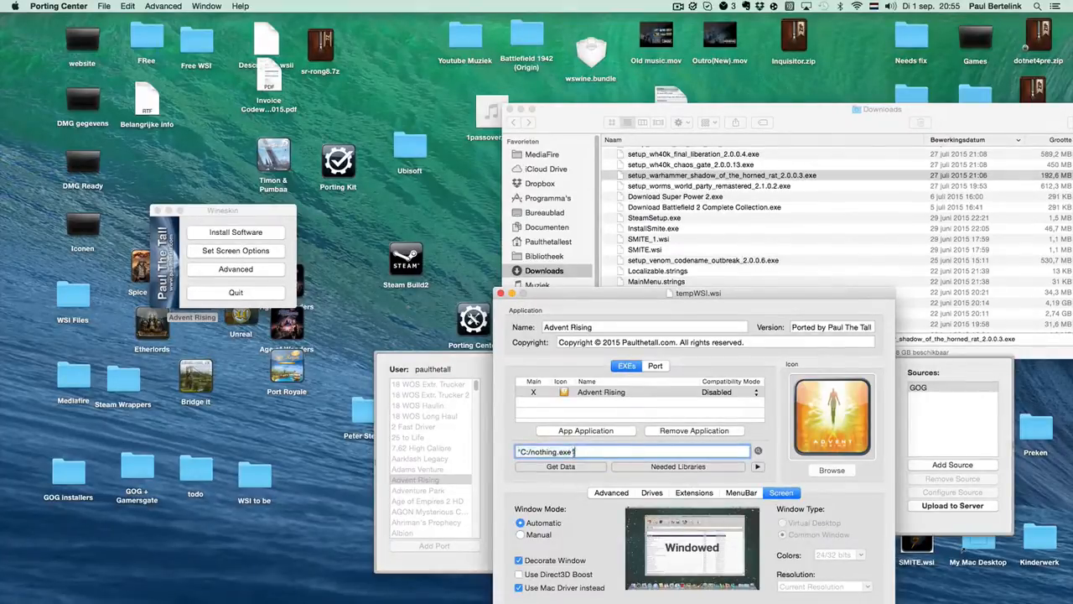
pyautogui.moveTo(572, 451); pyautogui.dragTo(520, 451)
pyautogui.click(236, 292)
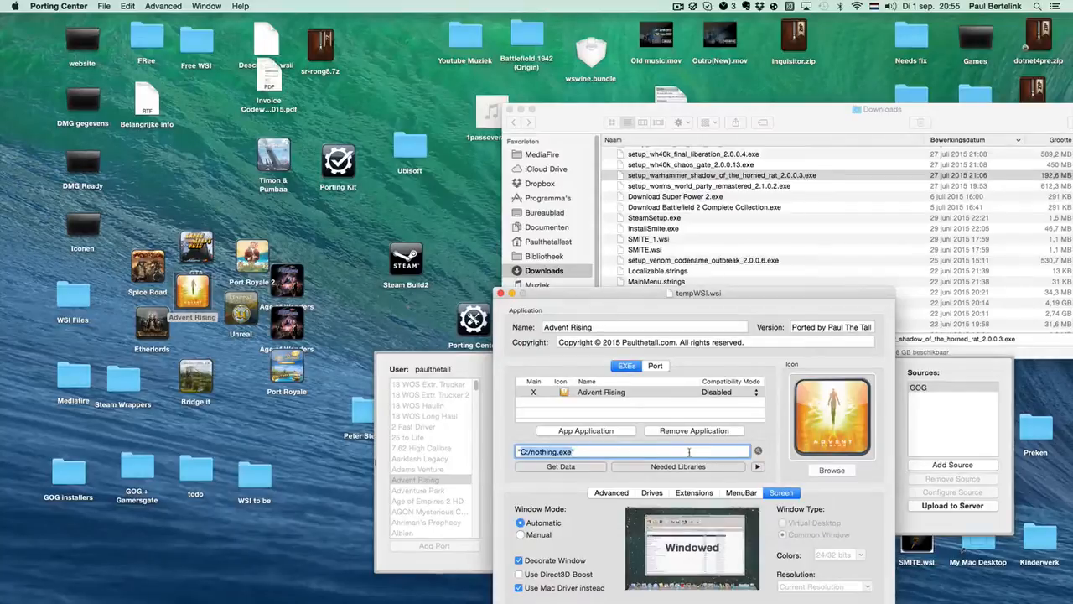
# Step: Leave the executable path field, clear the GOG source selection and close the Porting Center window
pyautogui.click(604, 451)
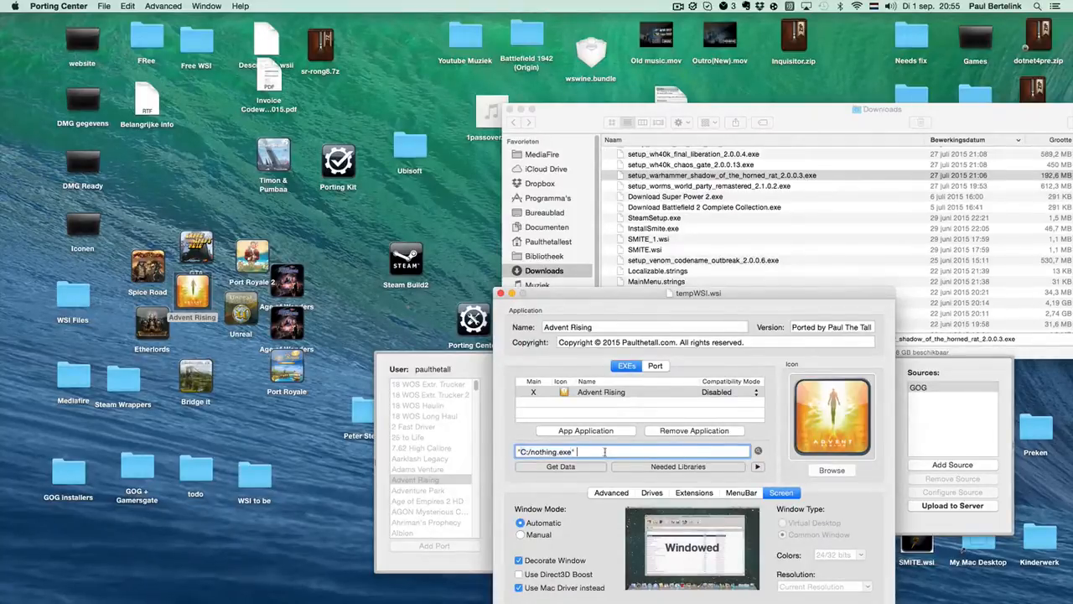
pyautogui.write('"')
pyautogui.click(939, 409)
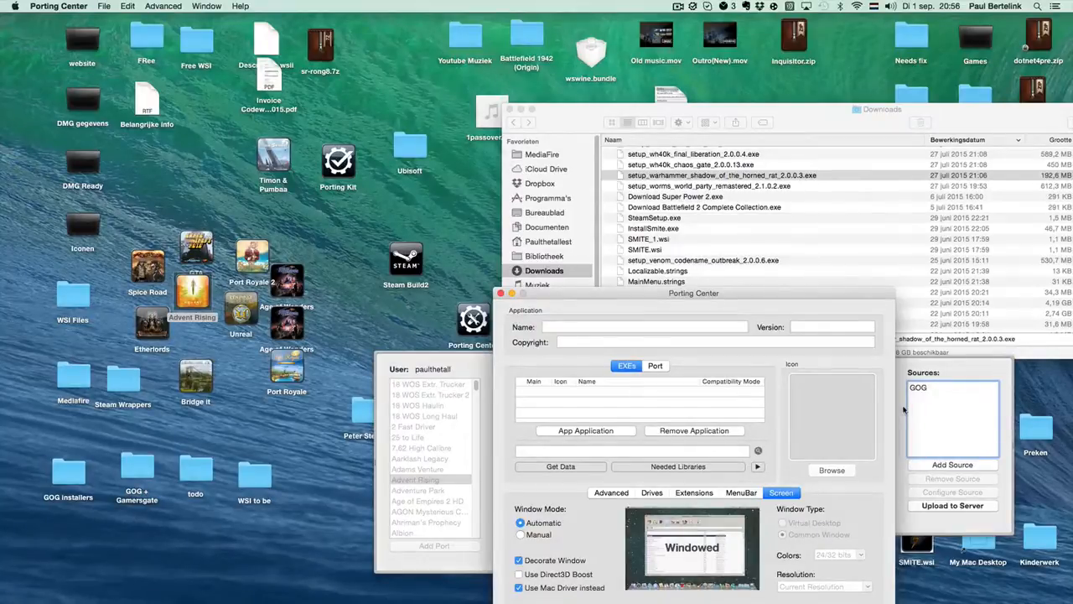
pyautogui.click(500, 293)
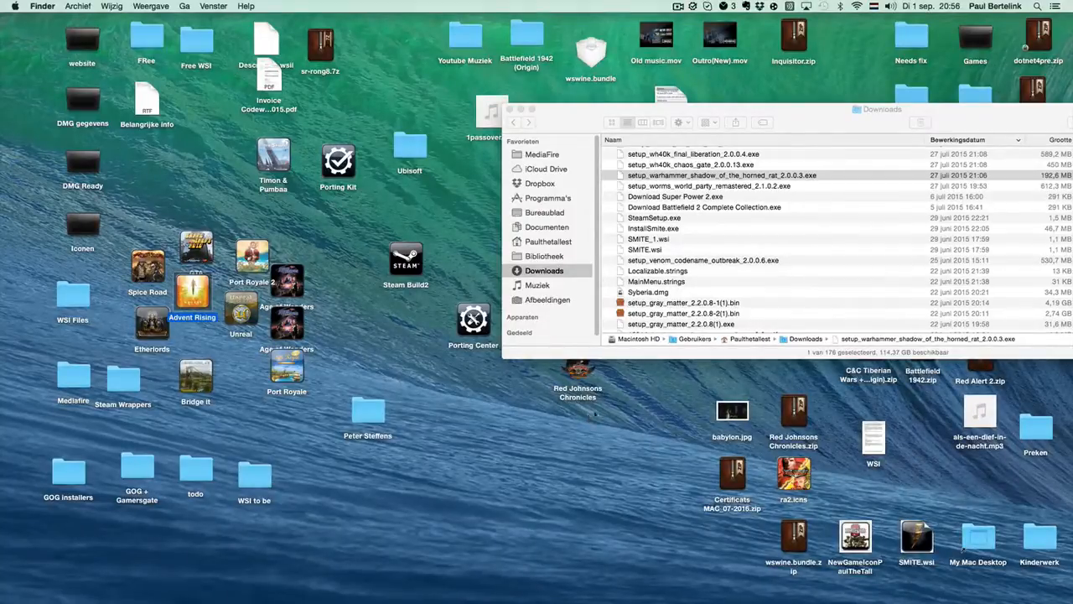
pyautogui.click(679, 7)
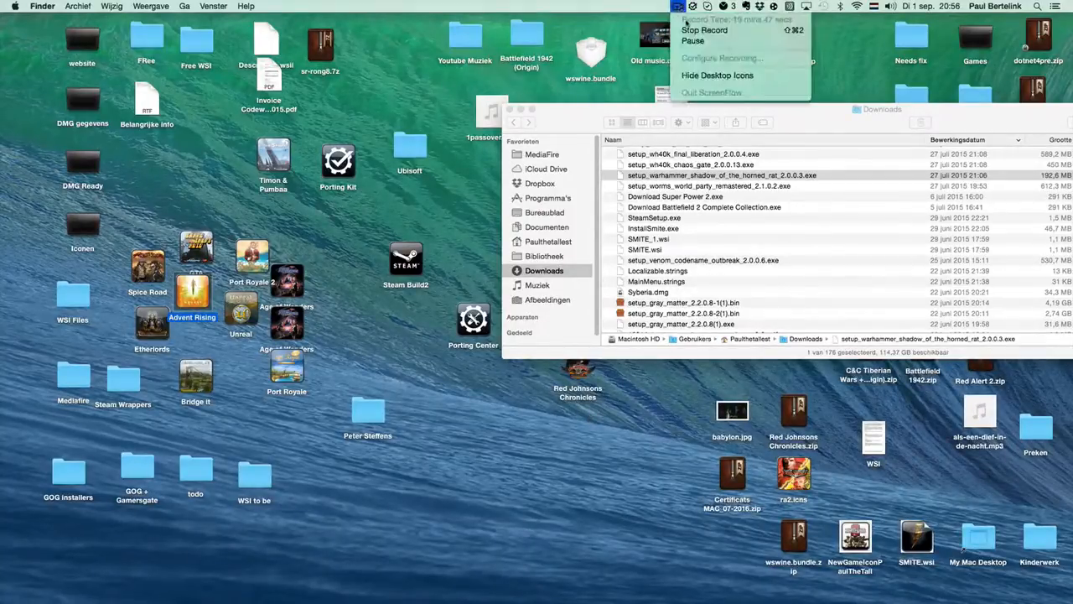